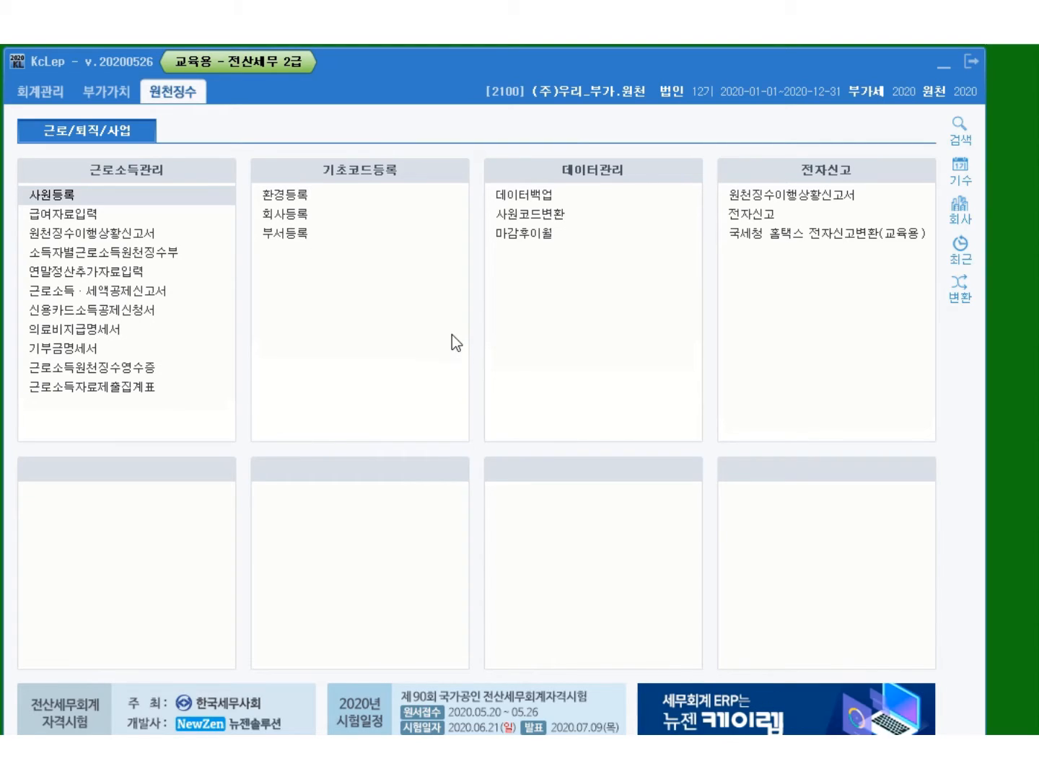
Open the 사원등록 employee registration screen under 근로소득관리 and reposition its window
{"action": "left_click", "coordinate": [93, 199]}
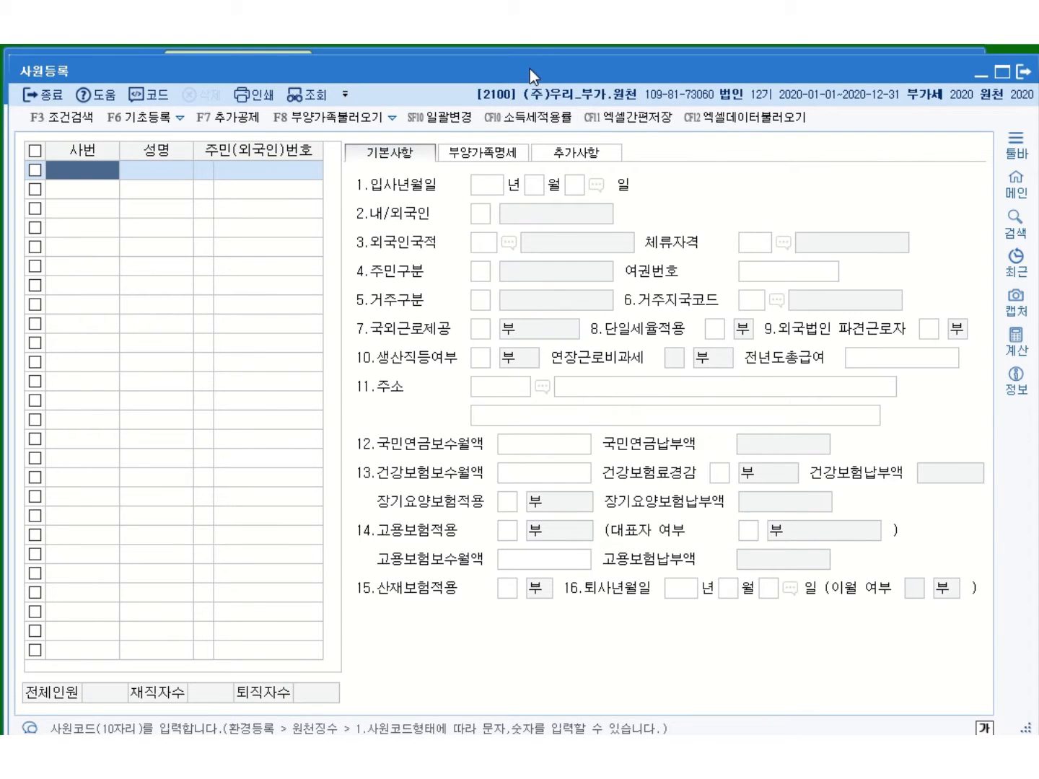
{"action": "left_click_drag", "start_coordinate": [528, 68], "coordinate": [522, 62]}
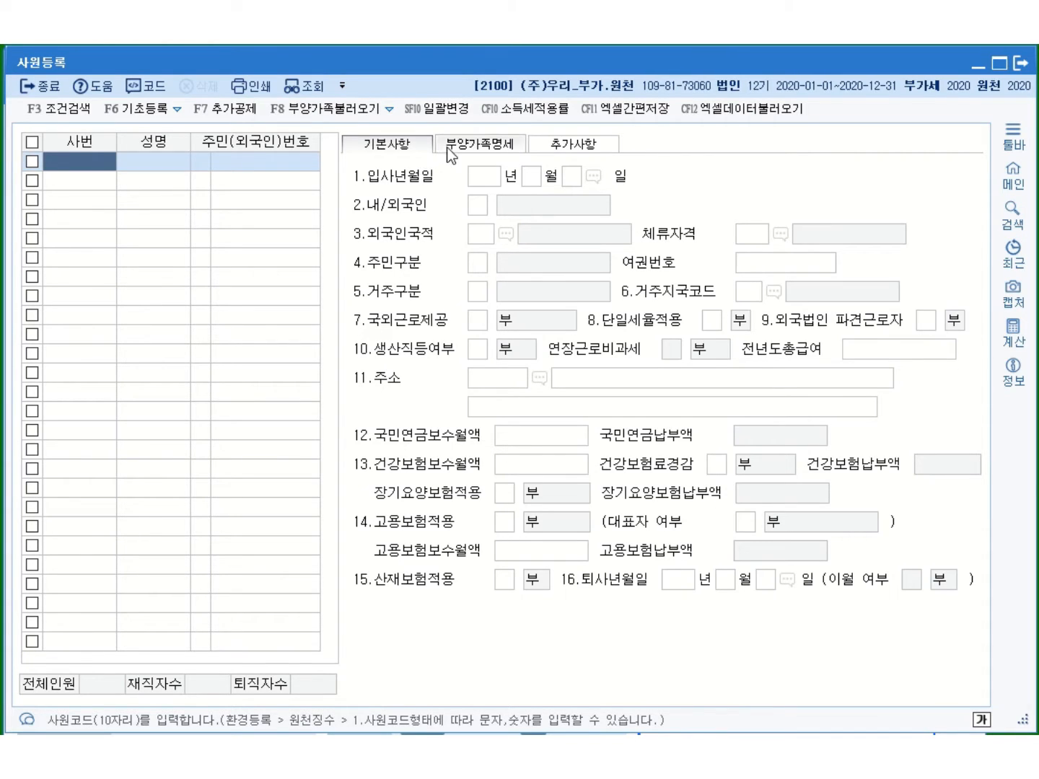
Show the 부양가족명세 dependents table in the 사원등록 window
{"action": "left_click", "coordinate": [486, 148]}
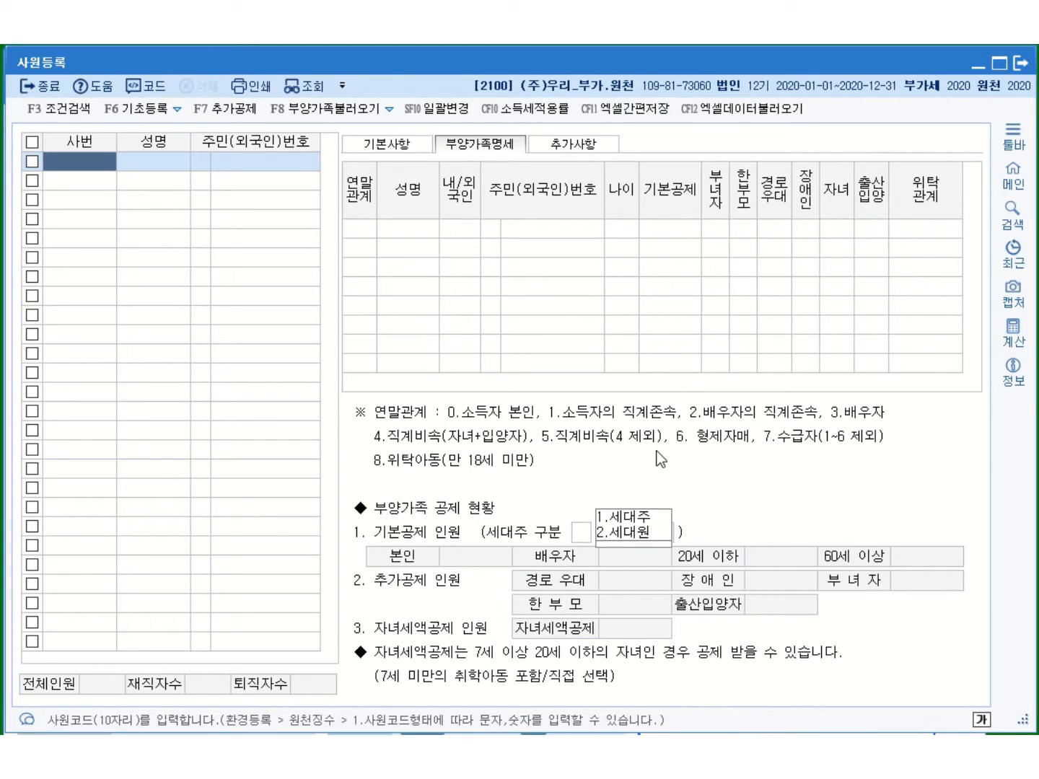
Review the 추가사항 additional-info fields, then go back to the 기본사항 form
{"action": "left_click", "coordinate": [586, 147]}
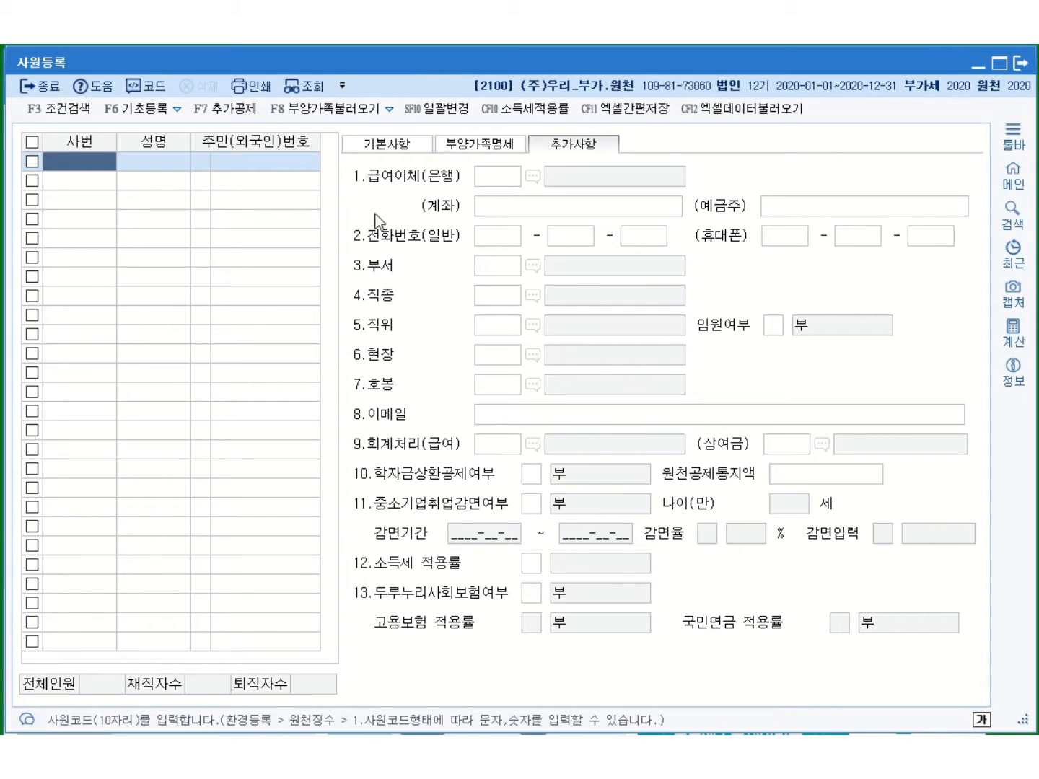
{"action": "left_click", "coordinate": [395, 153]}
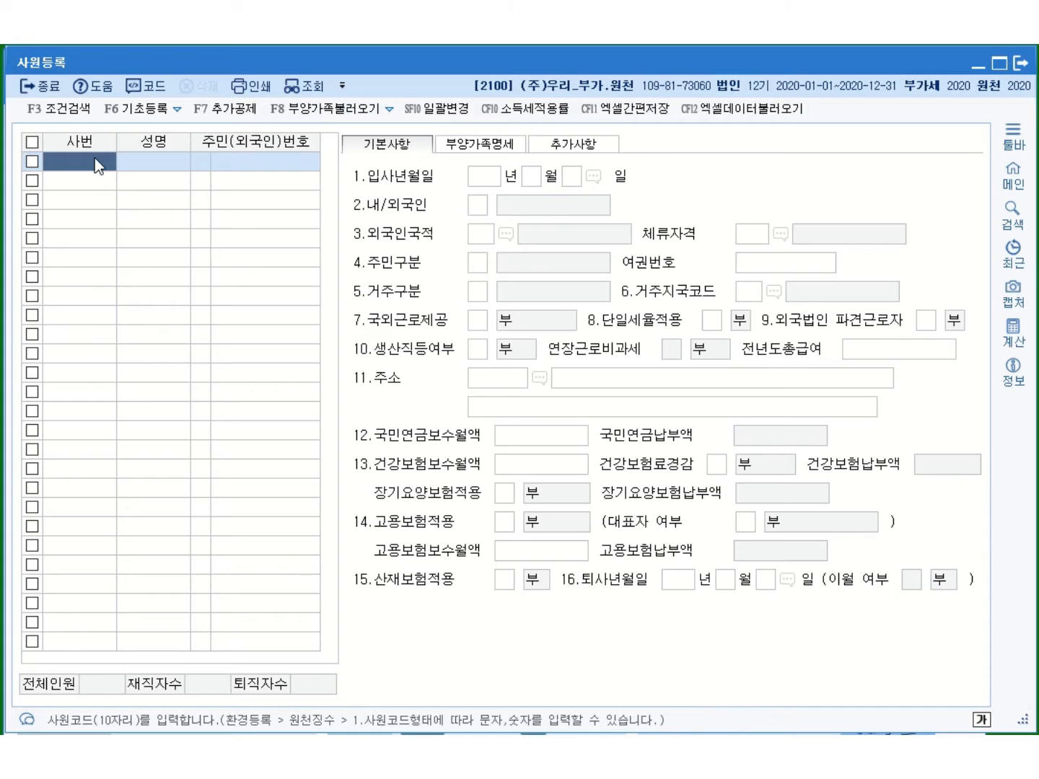
Register employee code 1001 with the employee's name and resident registration number
{"action": "type", "text": "1001"}
{"action": "key", "text": "Return"}
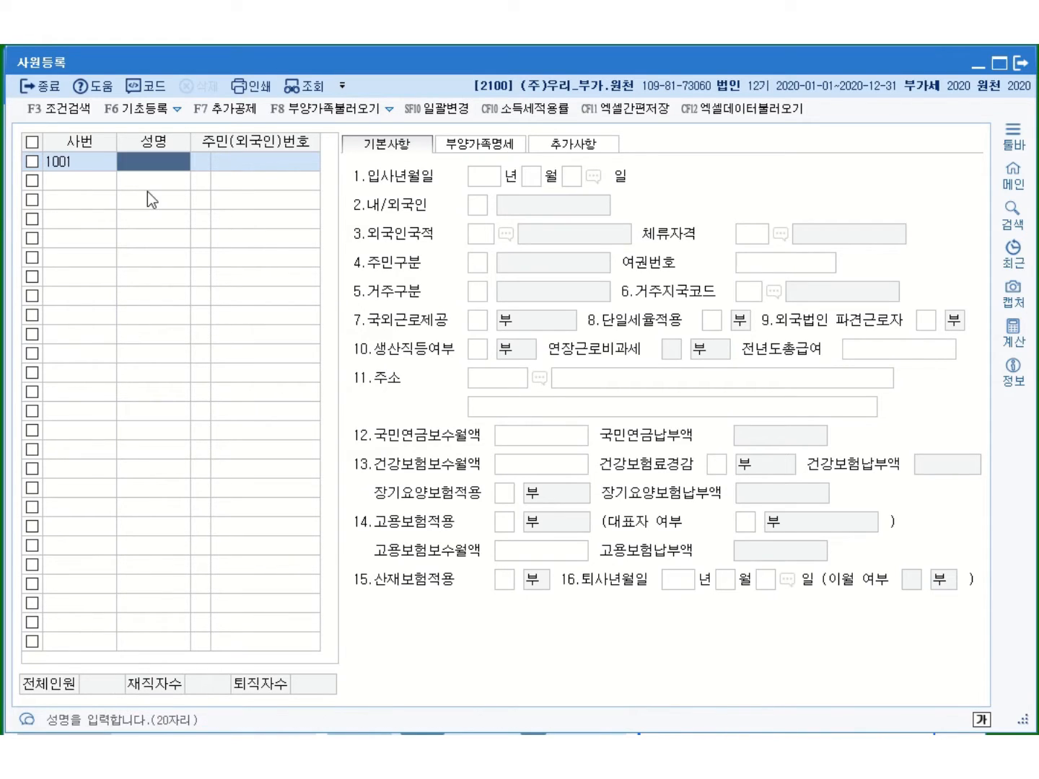
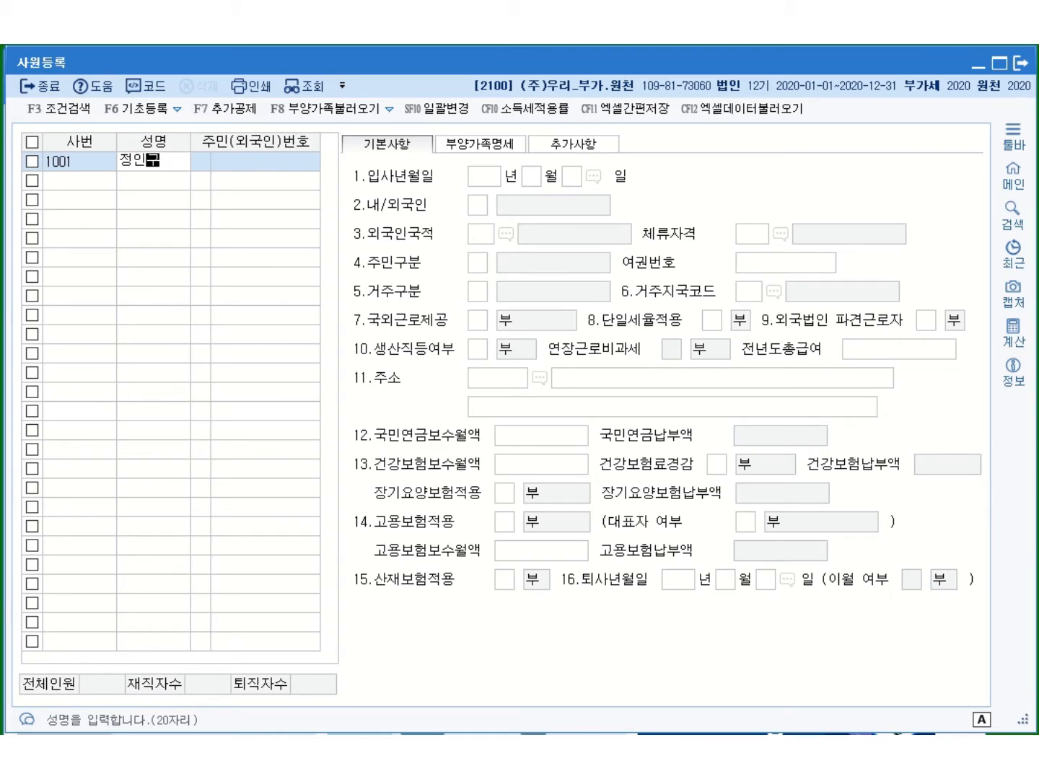
{"action": "key", "text": "Return"}
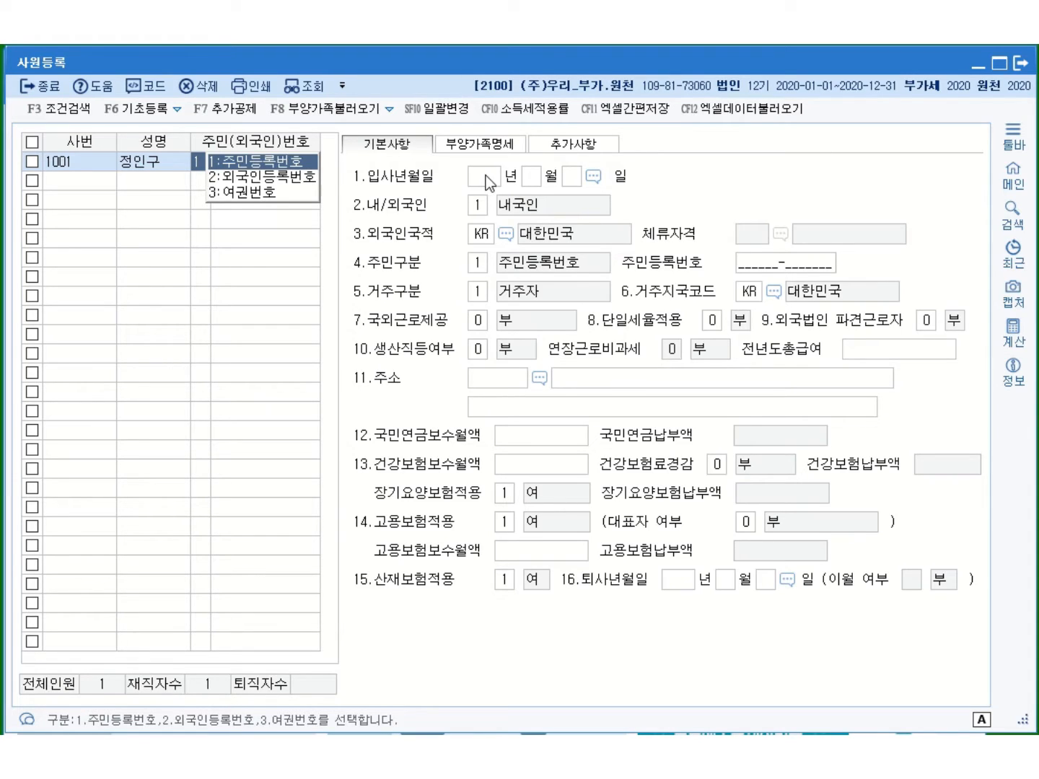
{"action": "key", "text": "Return"}
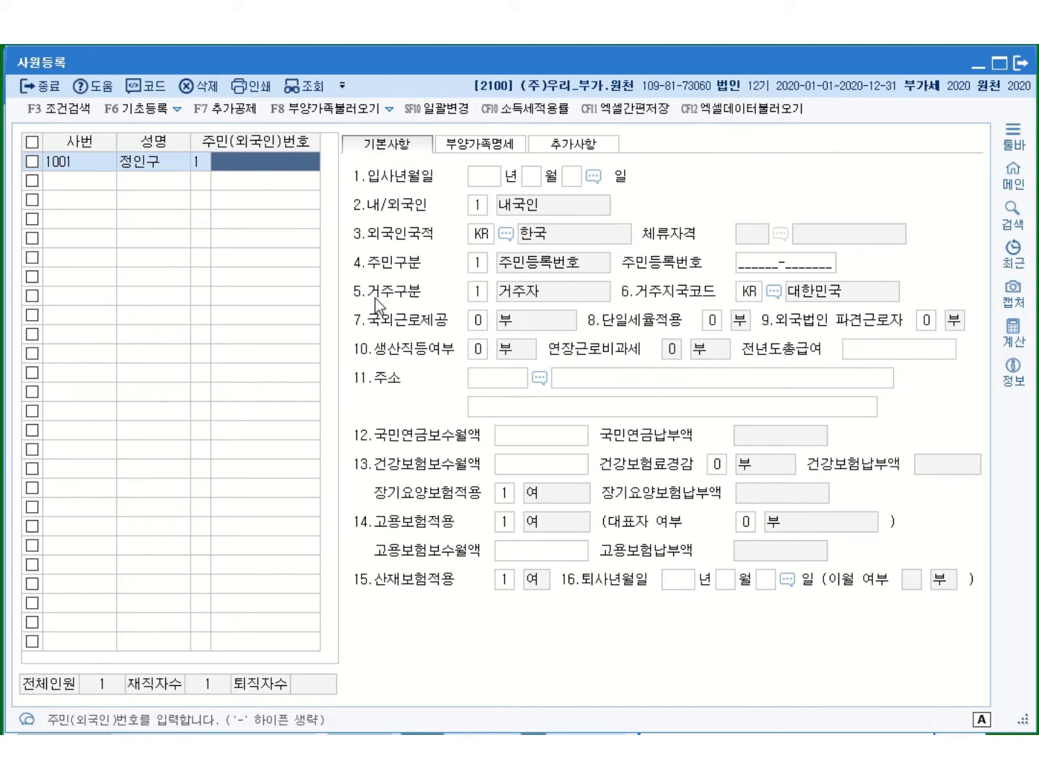
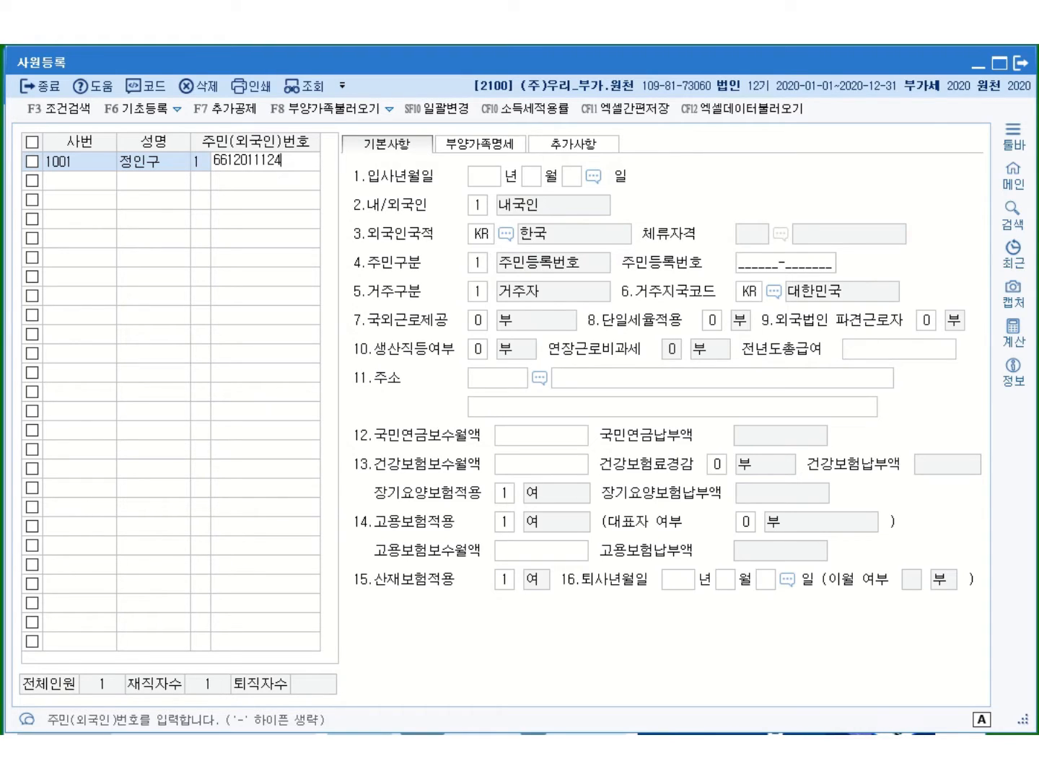
{"action": "key", "text": "Return"}
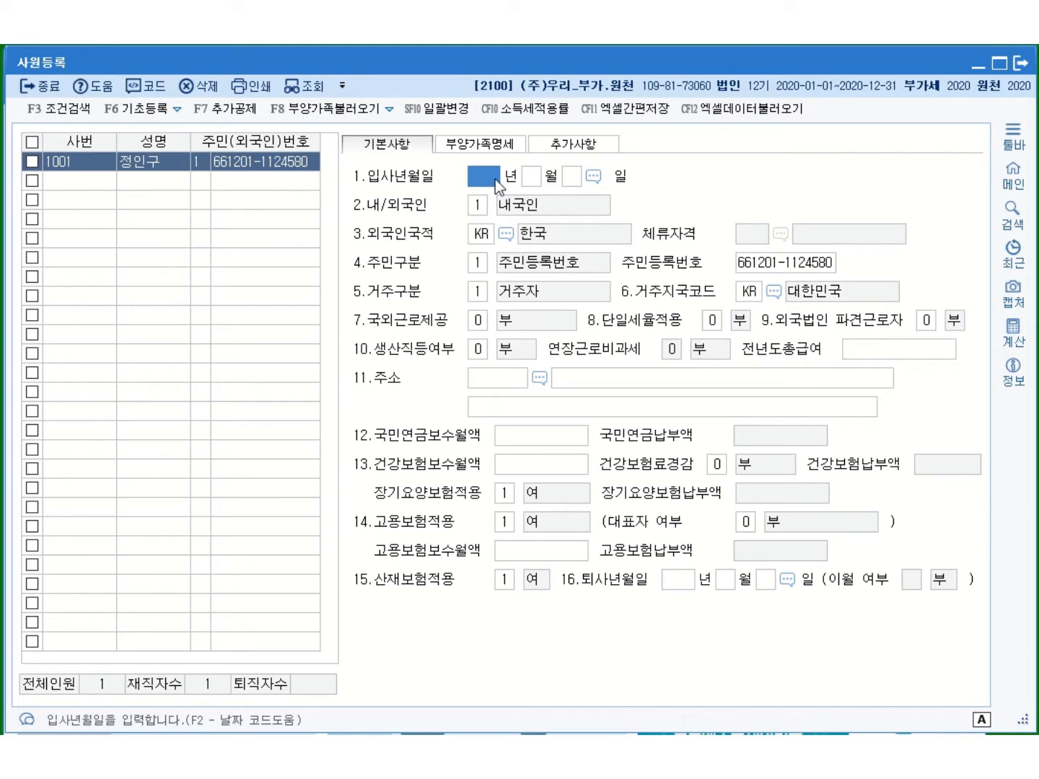
Set the hire date to 2015-10-01 and 내/외국인 to 1.내국인
{"action": "type", "text": "2015 년 "}
{"action": "type", "text": "10 월 "}
{"action": "type", "text": "1"}
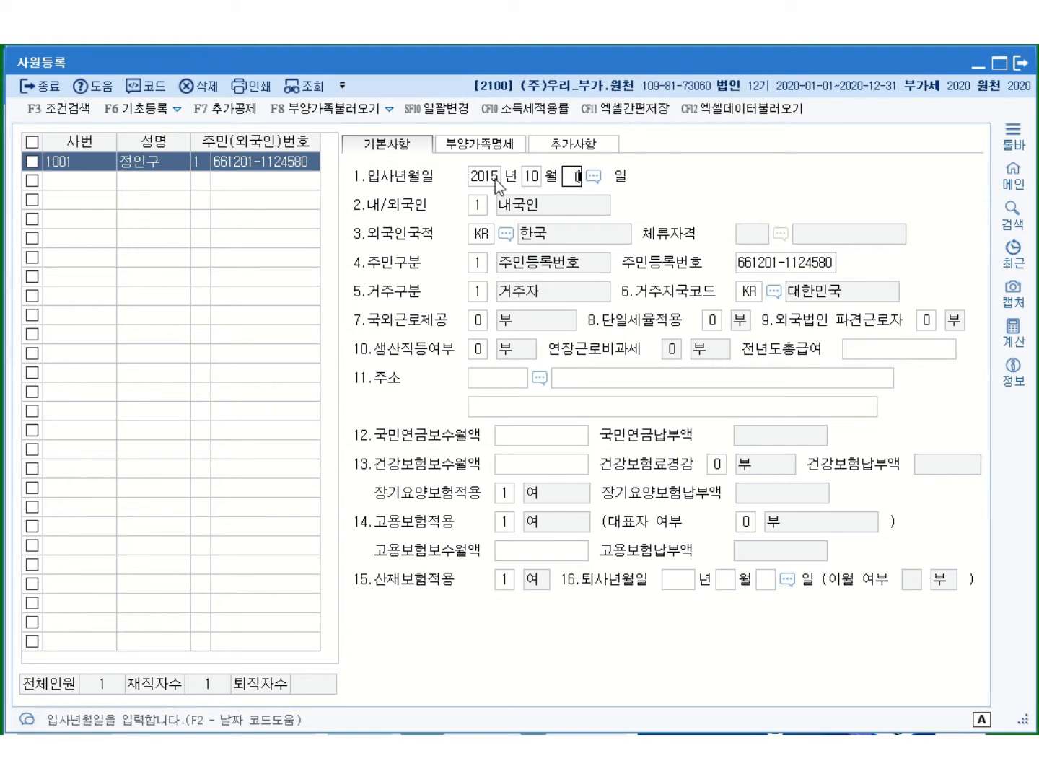
{"action": "key", "text": "Return"}
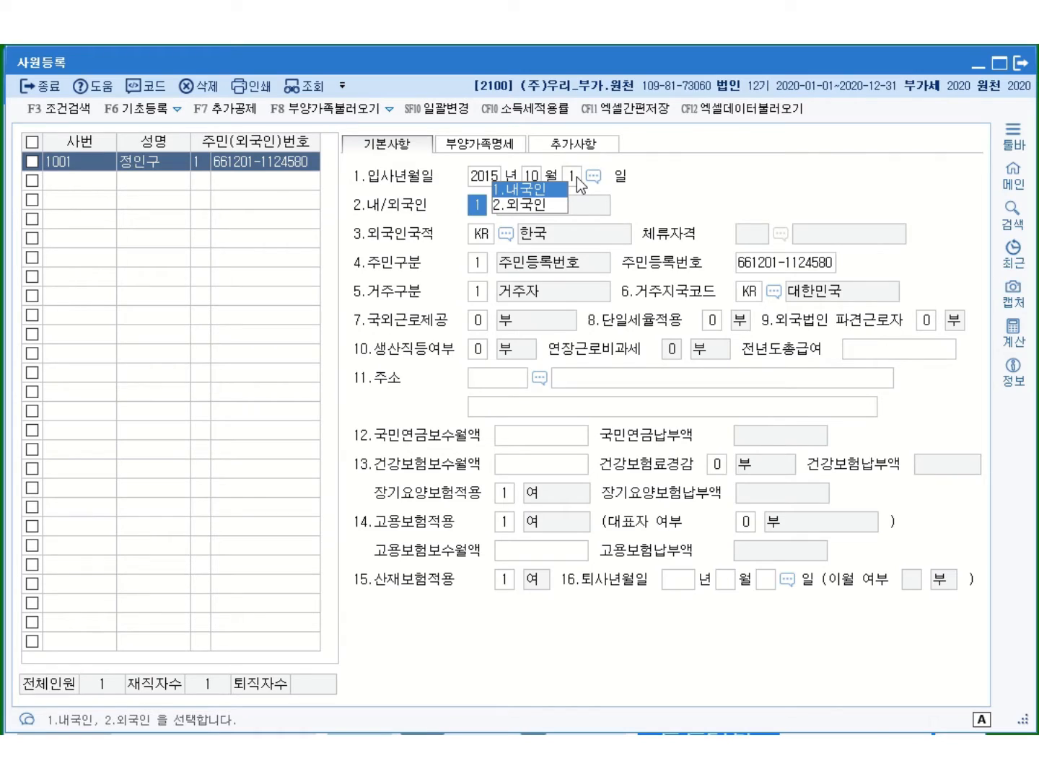
{"action": "left_click", "coordinate": [530, 190]}
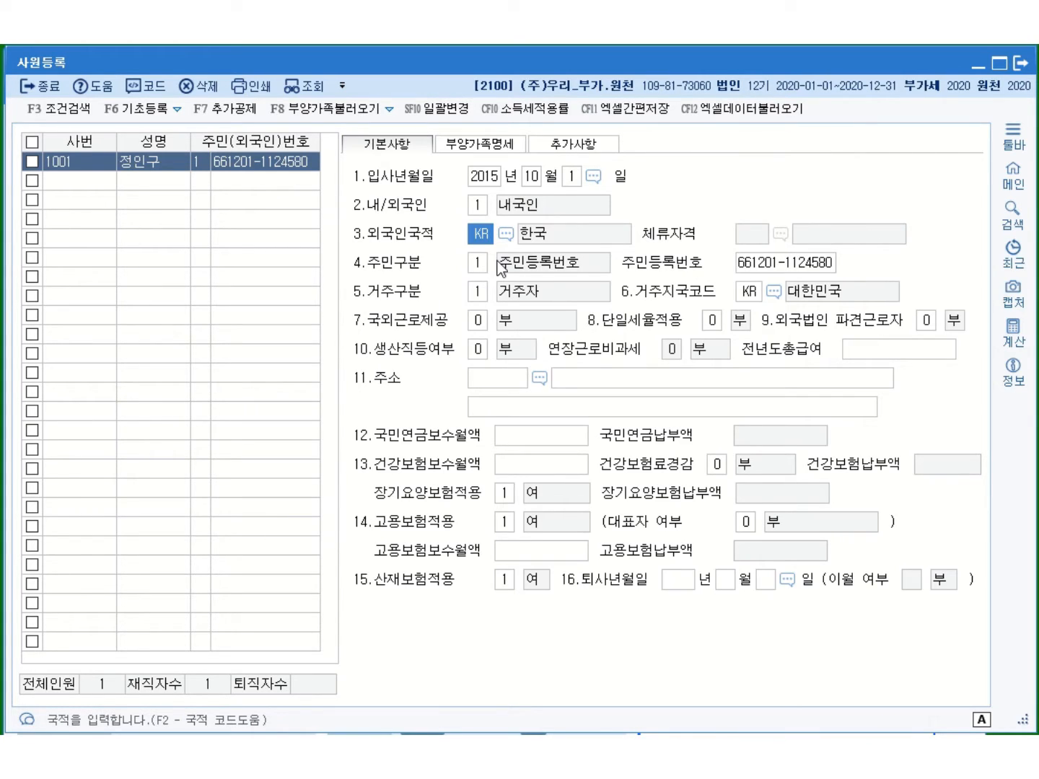
Recheck the resident number, then set residency to 1.거주자 with country code KR
{"action": "left_click", "coordinate": [803, 268]}
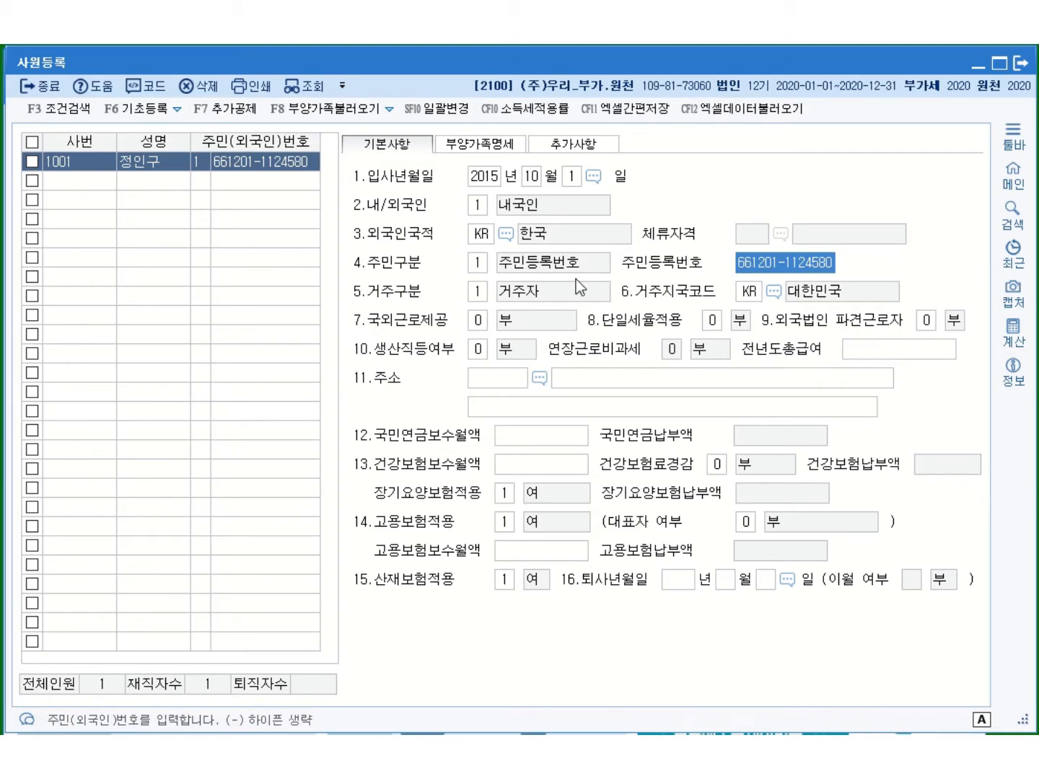
{"action": "left_click", "coordinate": [280, 182]}
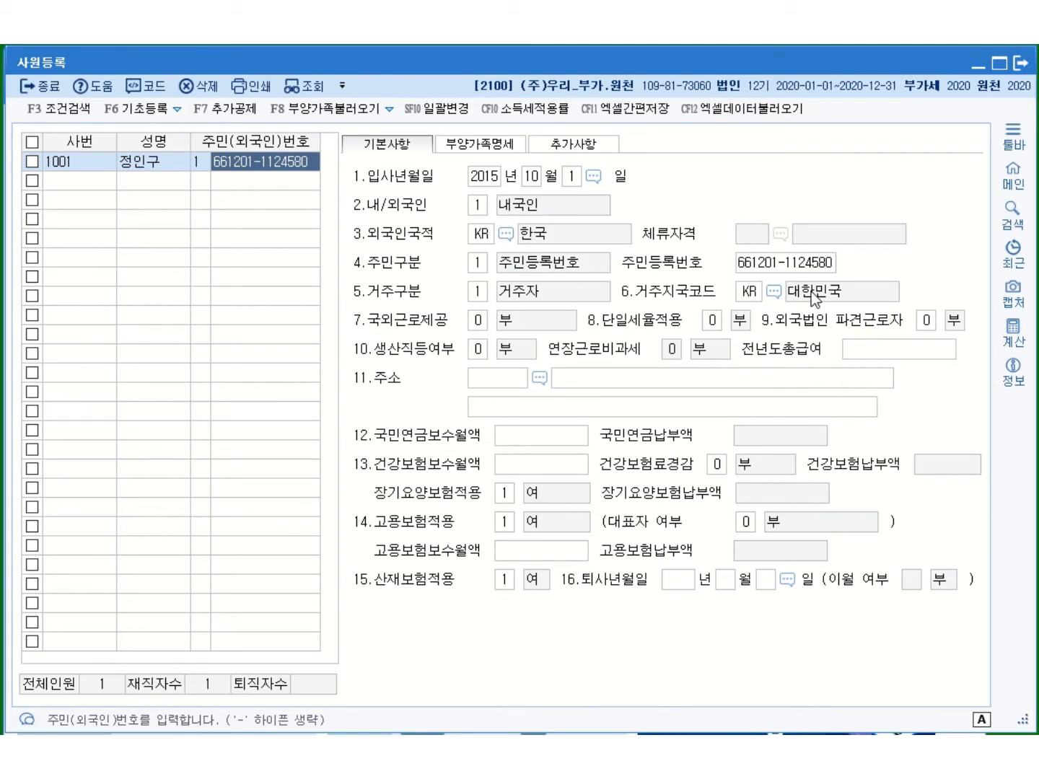
{"action": "left_click", "coordinate": [822, 266]}
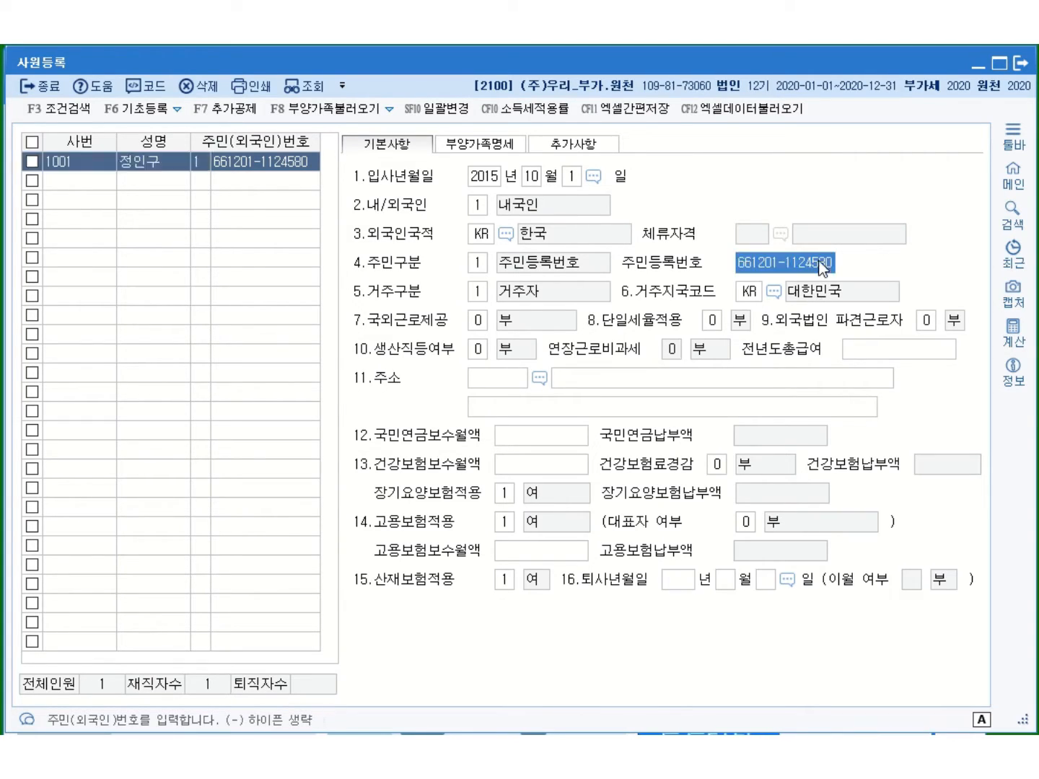
{"action": "left_click", "coordinate": [304, 163]}
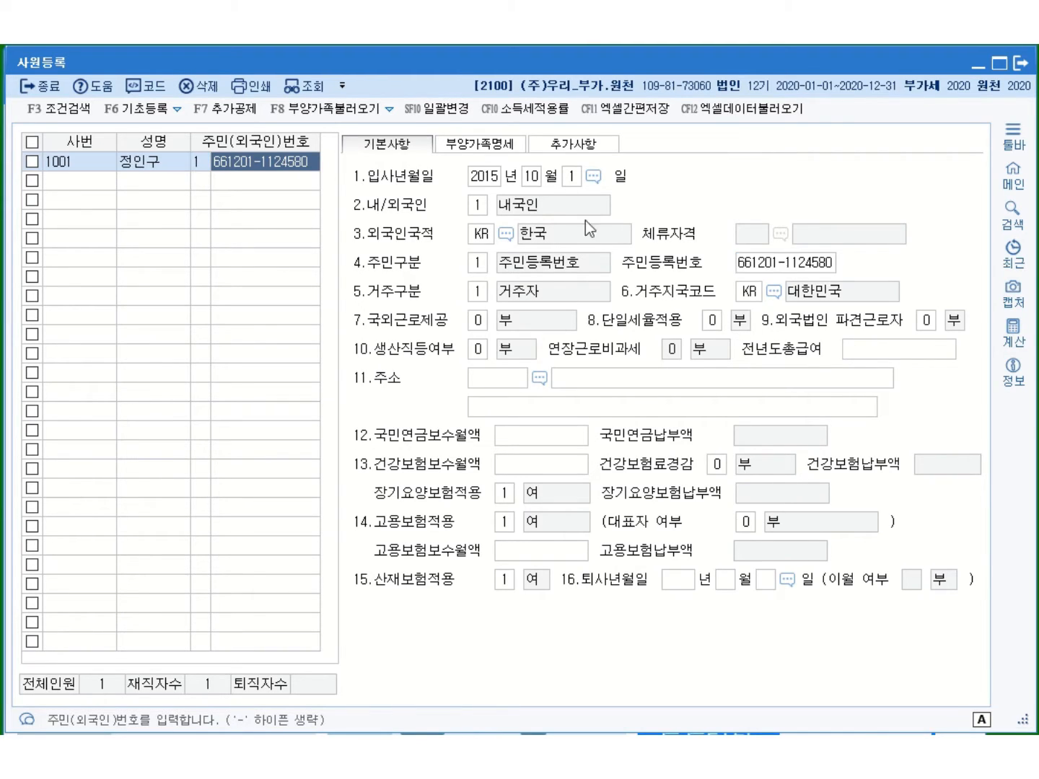
{"action": "left_click", "coordinate": [477, 292]}
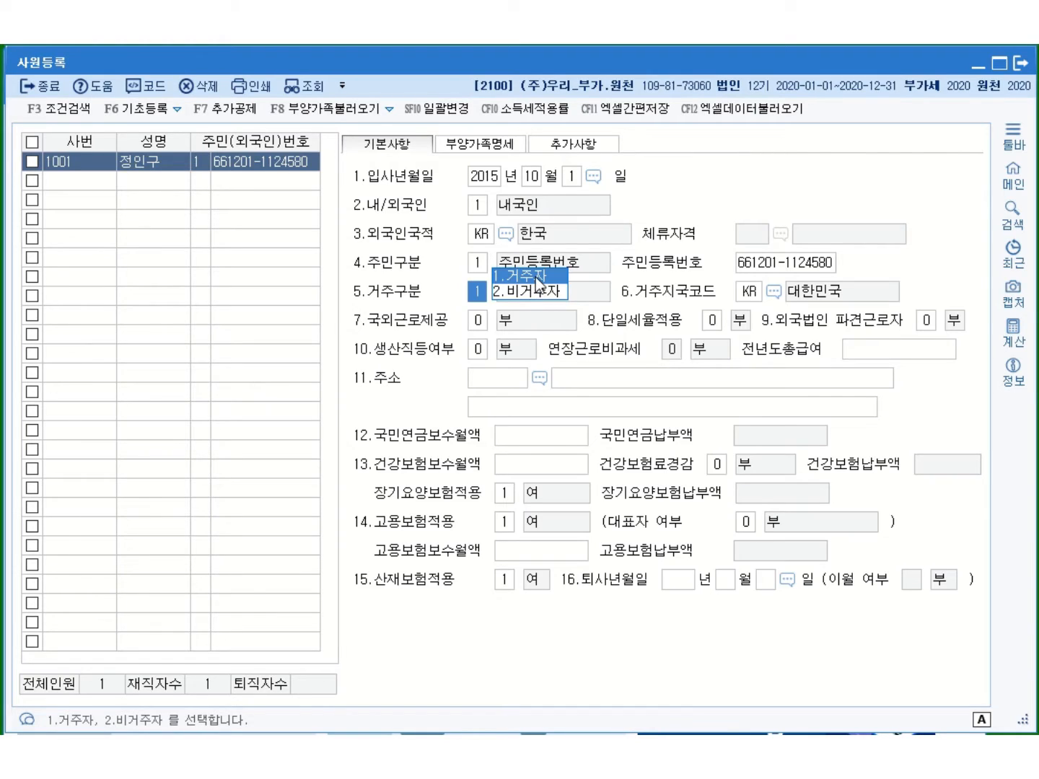
{"action": "left_click", "coordinate": [536, 277]}
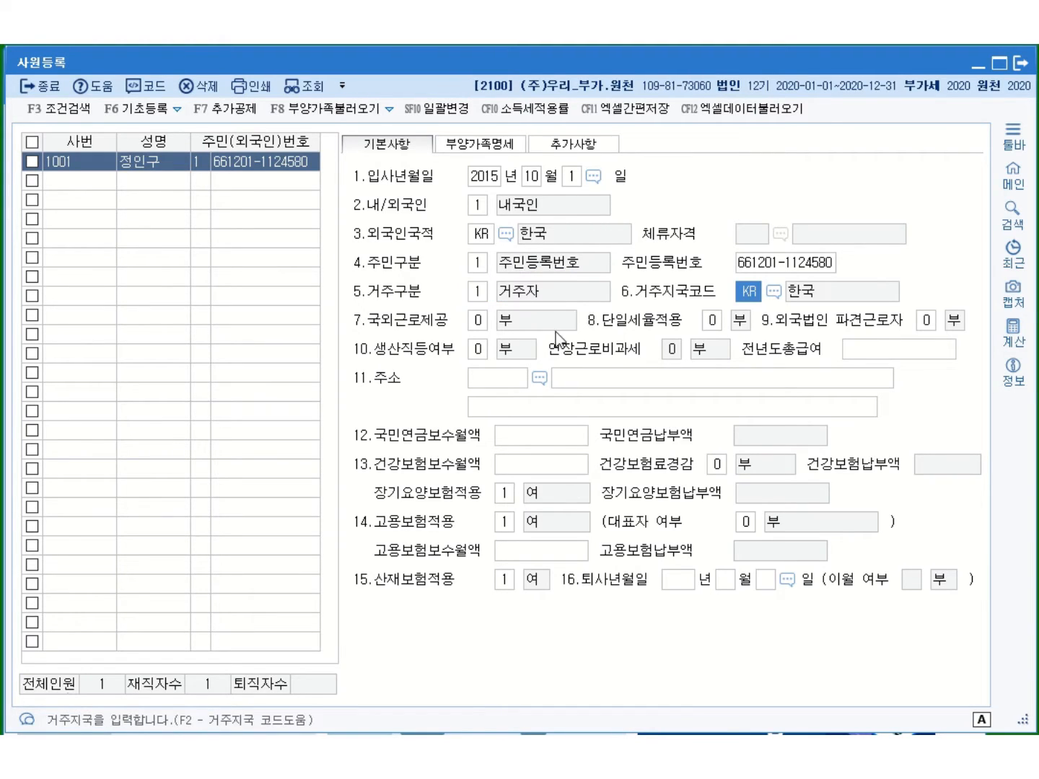
{"action": "left_click", "coordinate": [479, 321]}
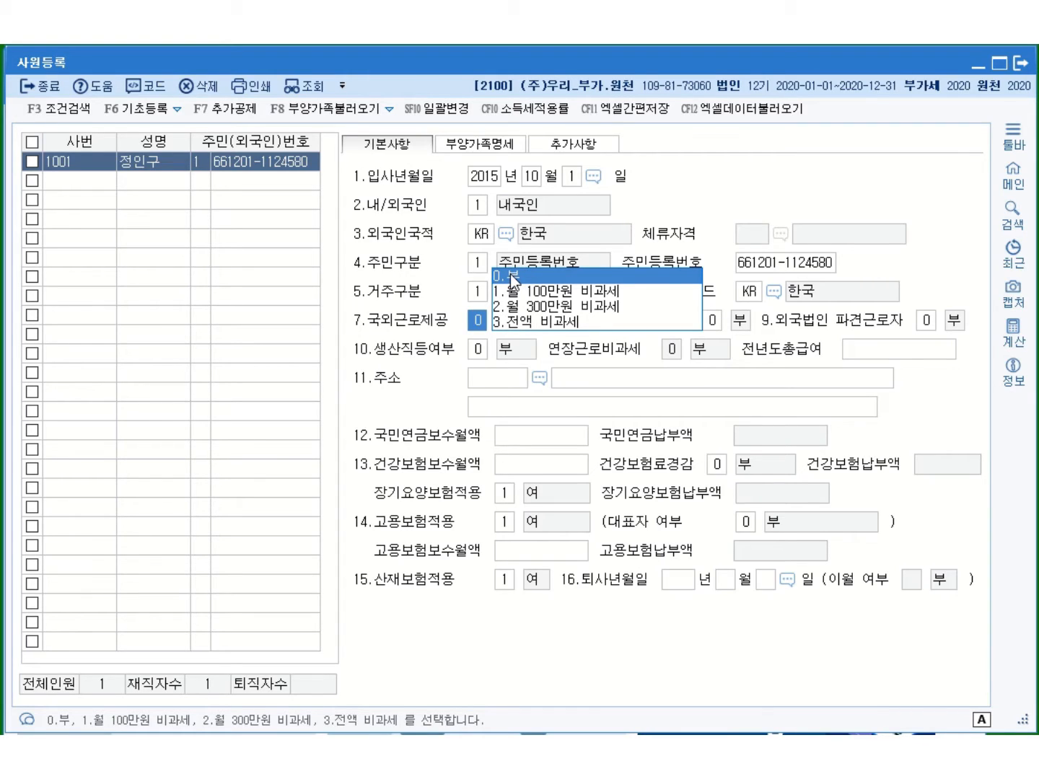
Set 국외근로제공 overseas work income to 0.부
{"action": "left_click", "coordinate": [509, 273]}
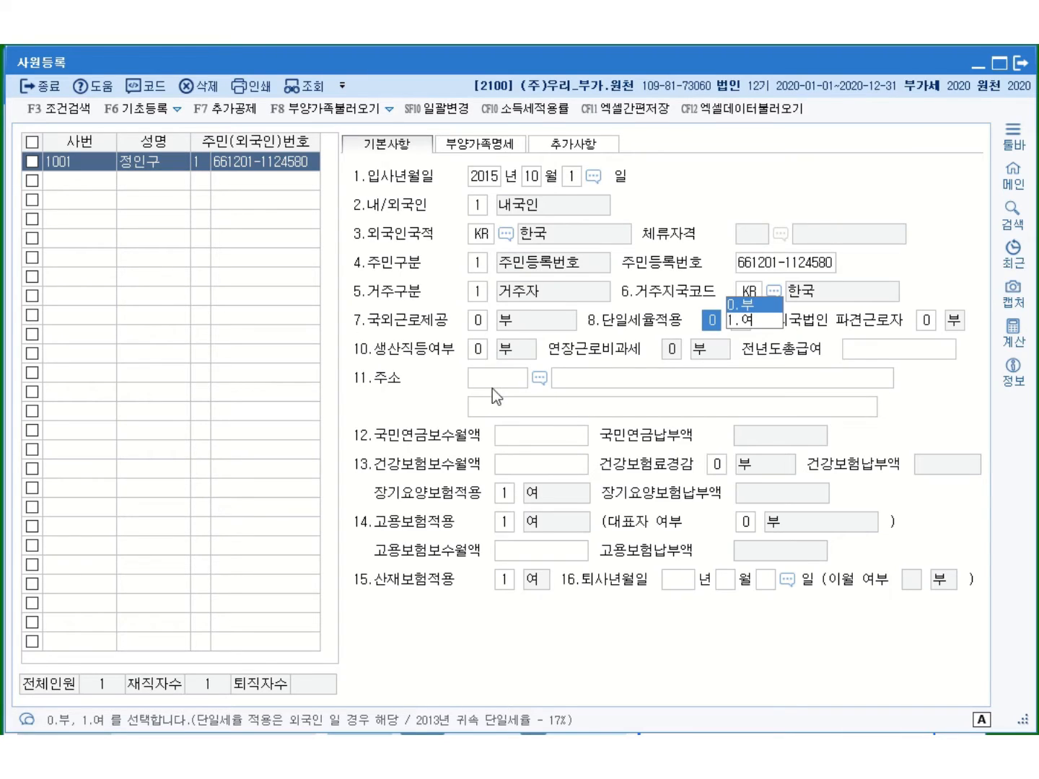
Set 단일세율적용 0.부, pension and health wages 4,000,000, 경감 0.부, 장기요양 1.여
{"action": "left_click", "coordinate": [527, 438]}
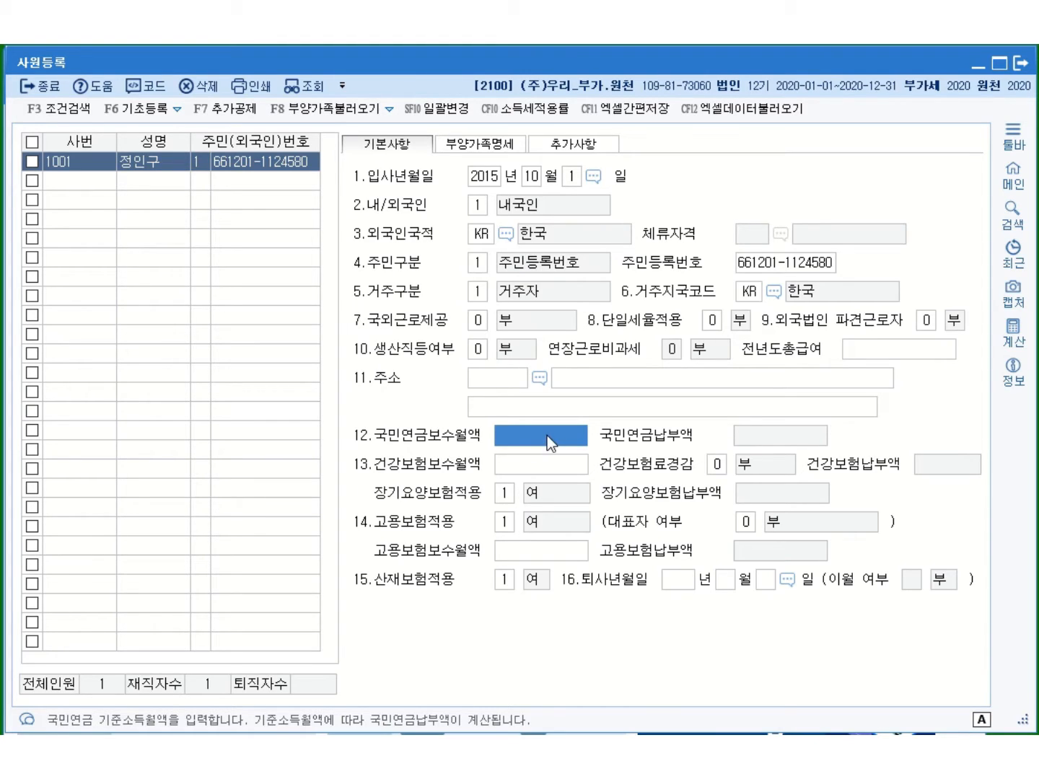
{"action": "type", "text": "4000000"}
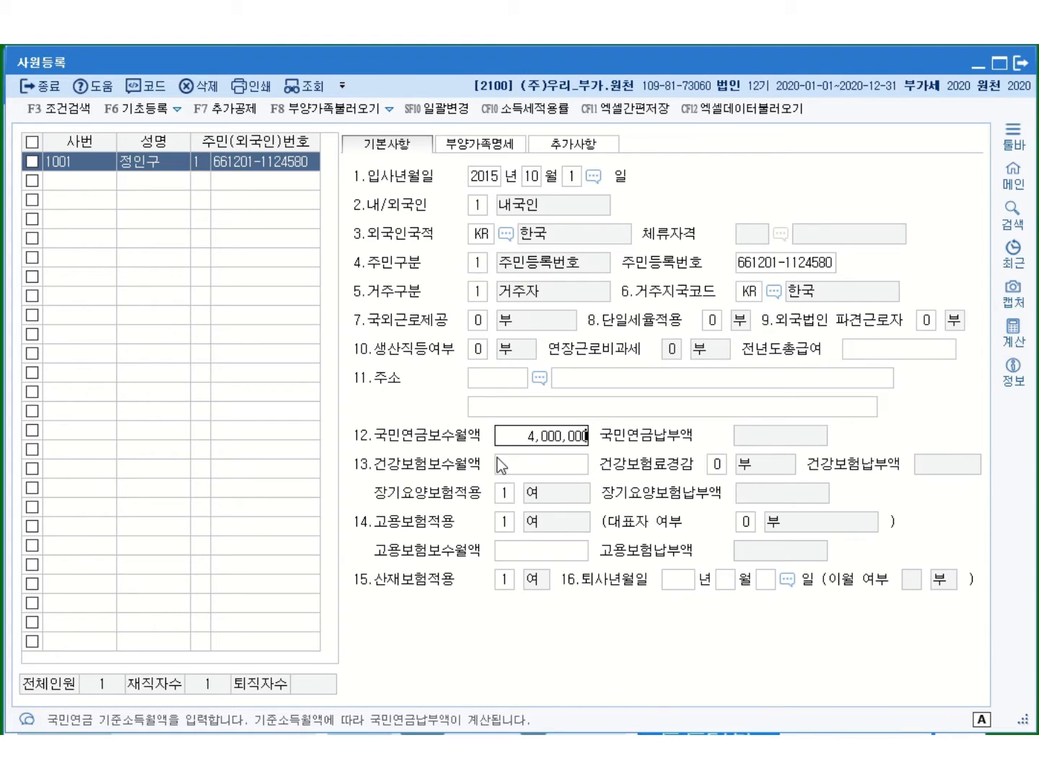
{"action": "left_click", "coordinate": [498, 457]}
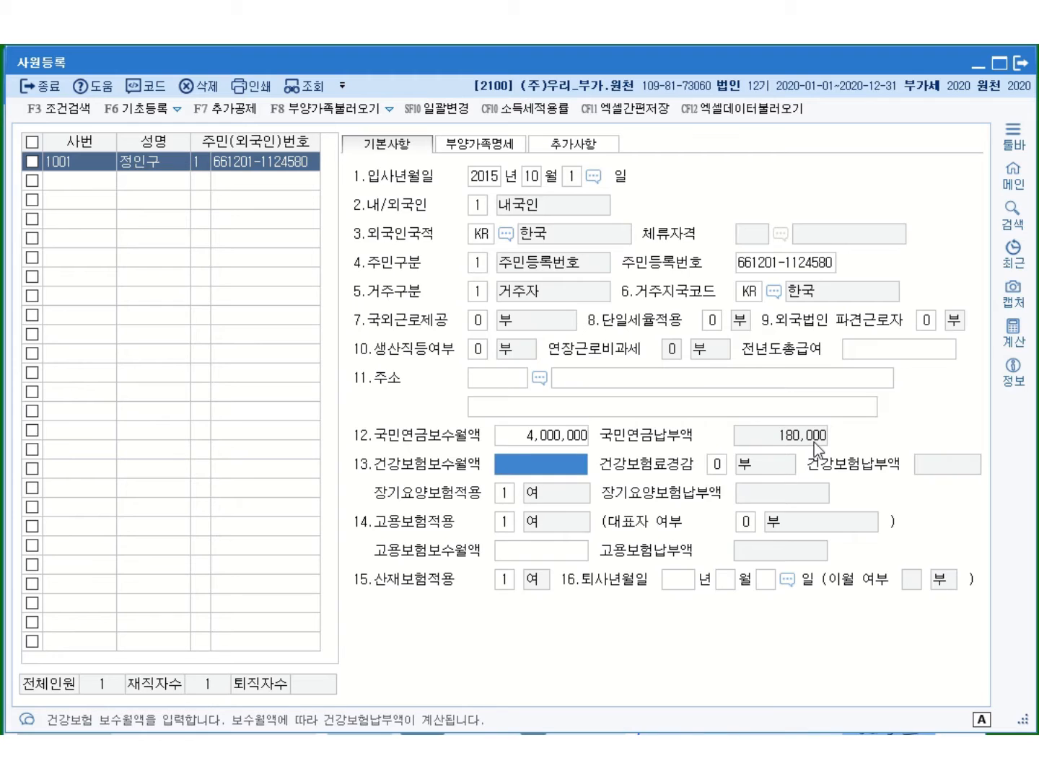
{"action": "type", "text": "4000000"}
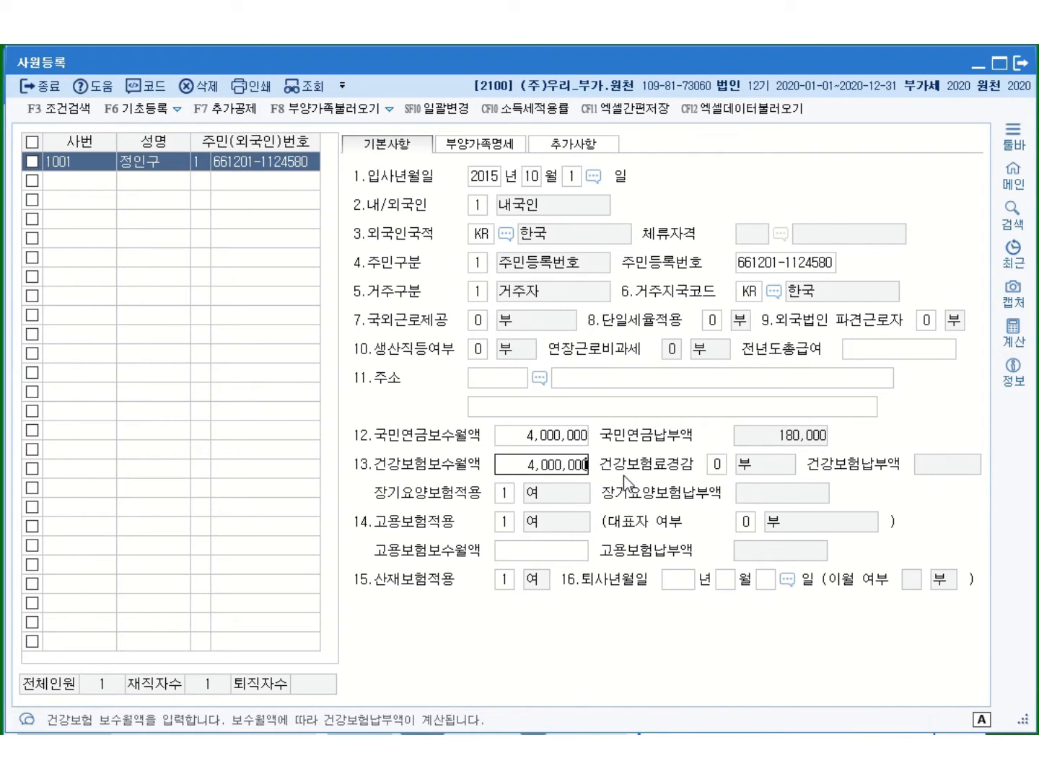
{"action": "key", "text": "Return"}
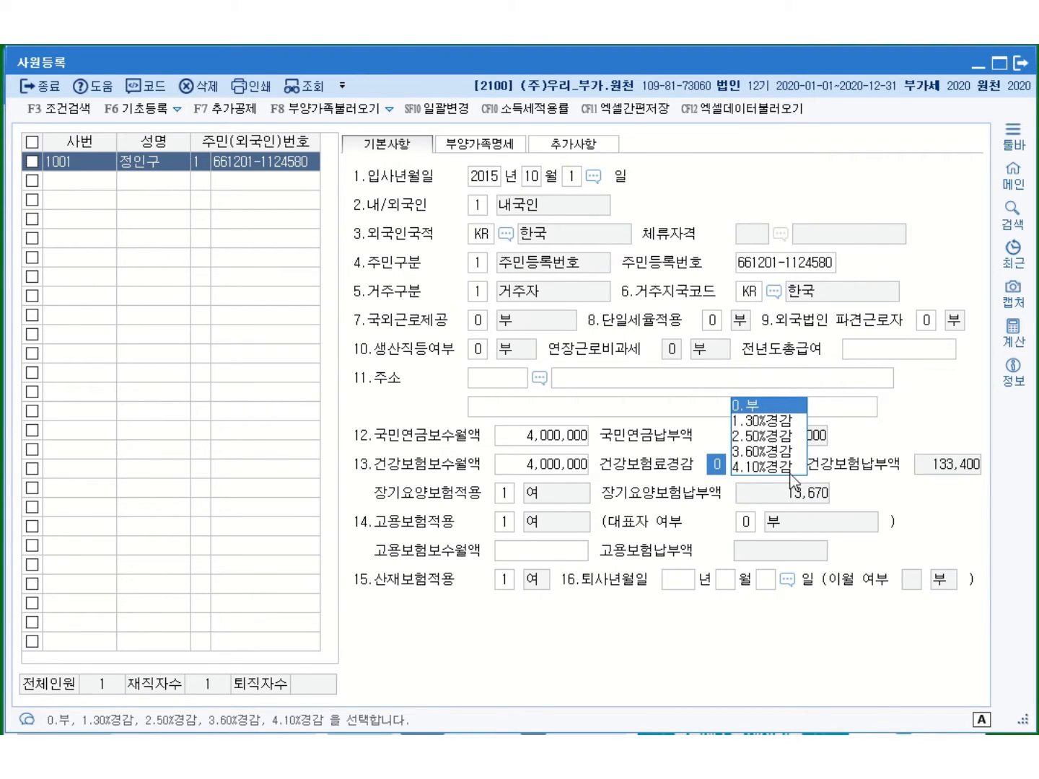
{"action": "left_click", "coordinate": [757, 406]}
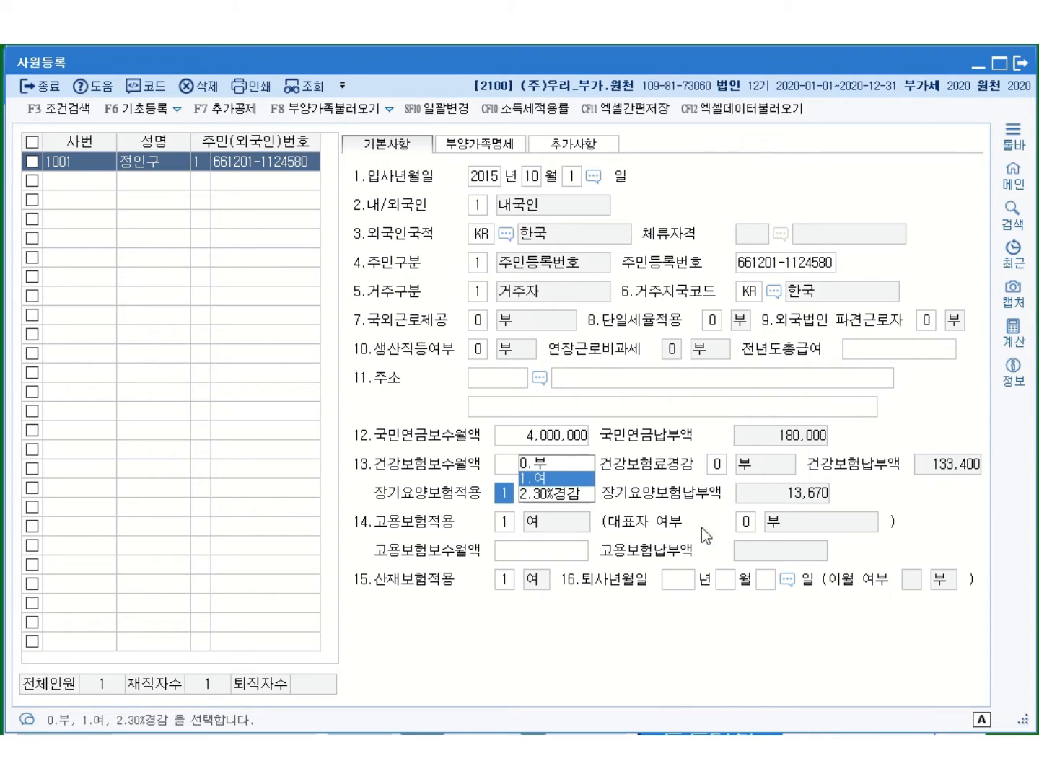
{"action": "left_click", "coordinate": [543, 477]}
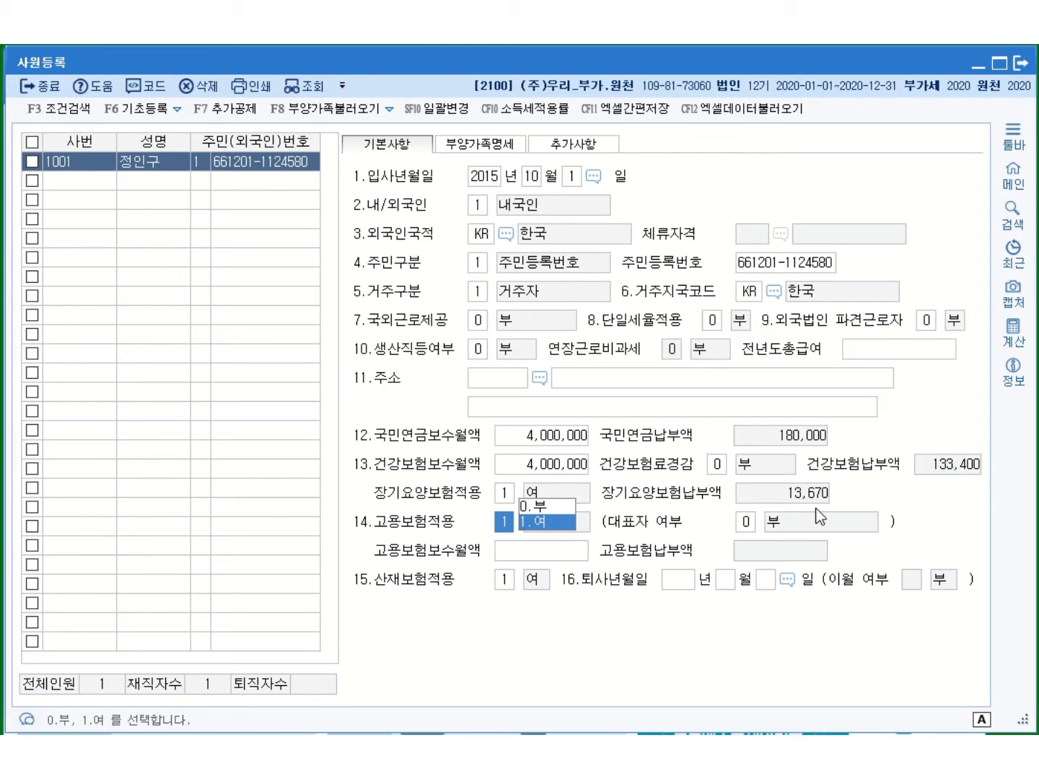
Apply employment insurance on a 4,000,000 wage, 대표자 0.부, and 산재보험 1.여
{"action": "left_click", "coordinate": [548, 523]}
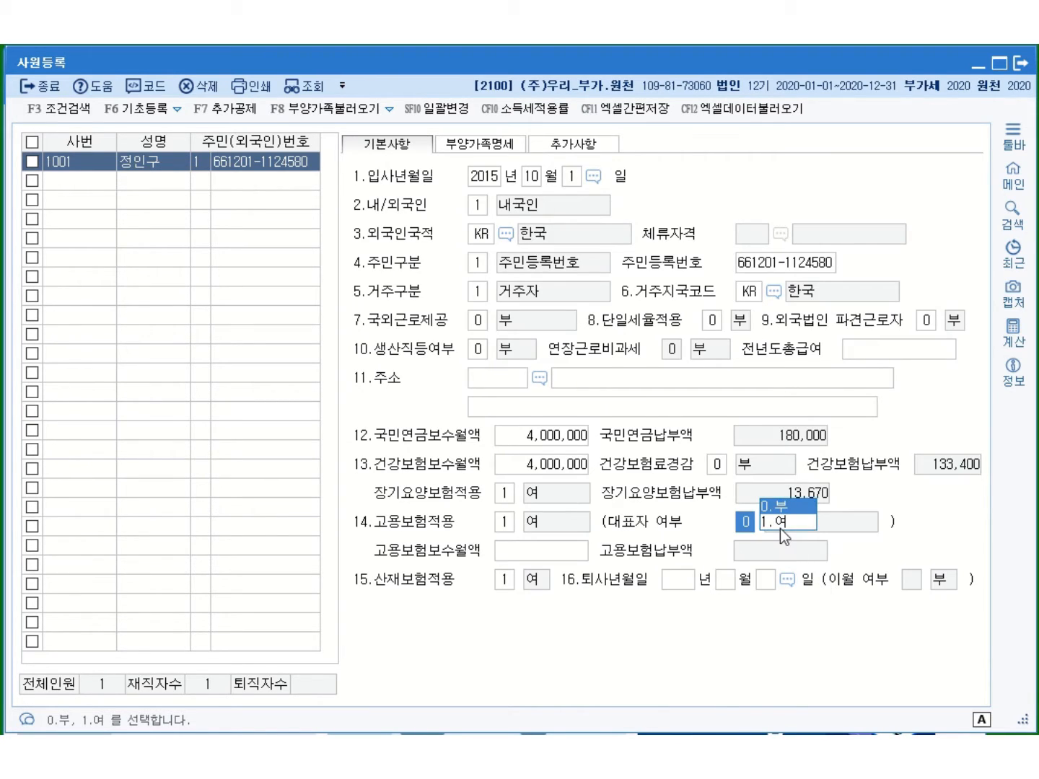
{"action": "left_click", "coordinate": [784, 509]}
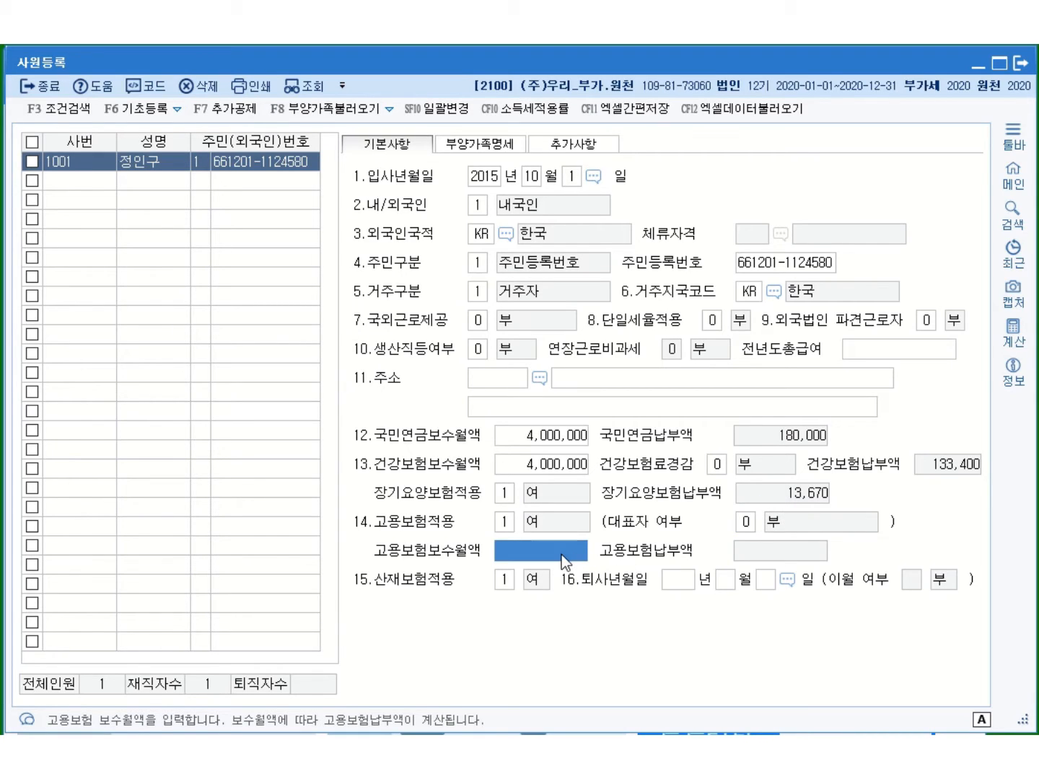
{"action": "type", "text": "4000000"}
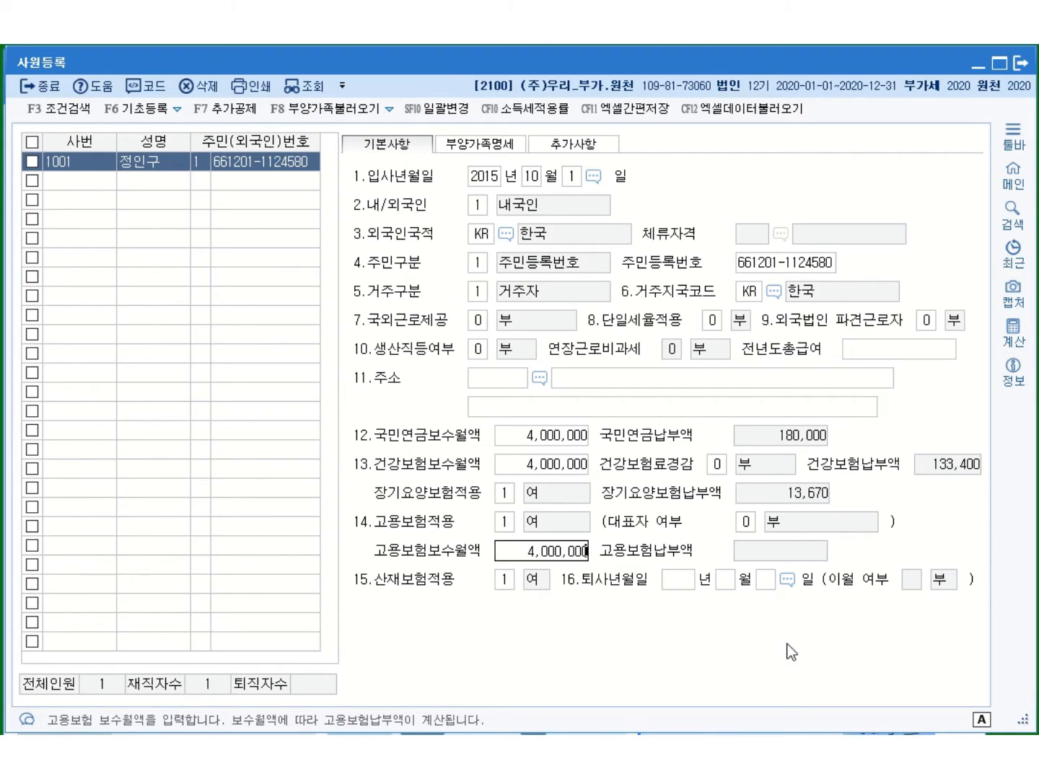
{"action": "key", "text": "Return"}
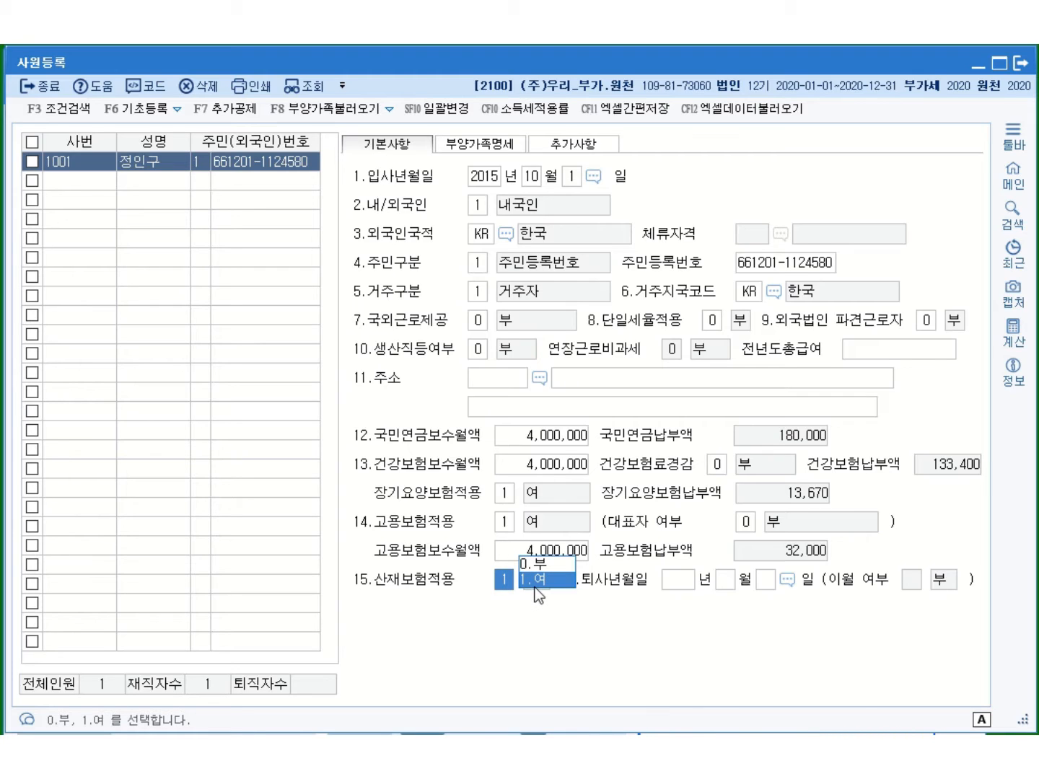
{"action": "left_click", "coordinate": [535, 587]}
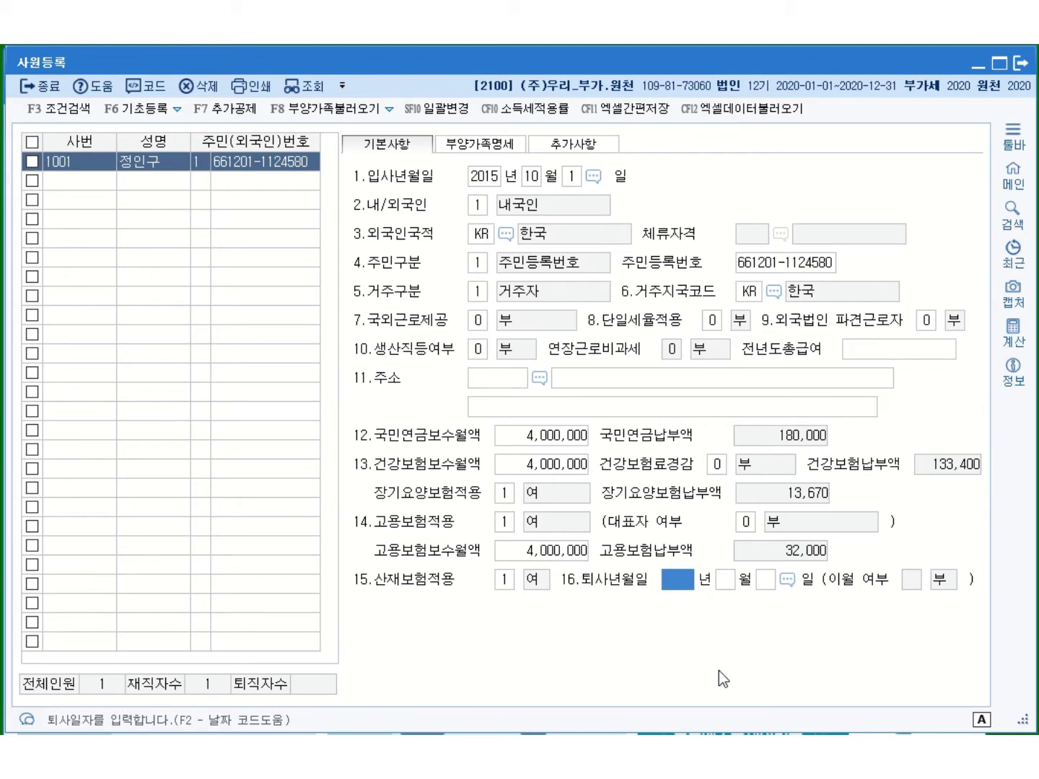
{"action": "left_click", "coordinate": [118, 181]}
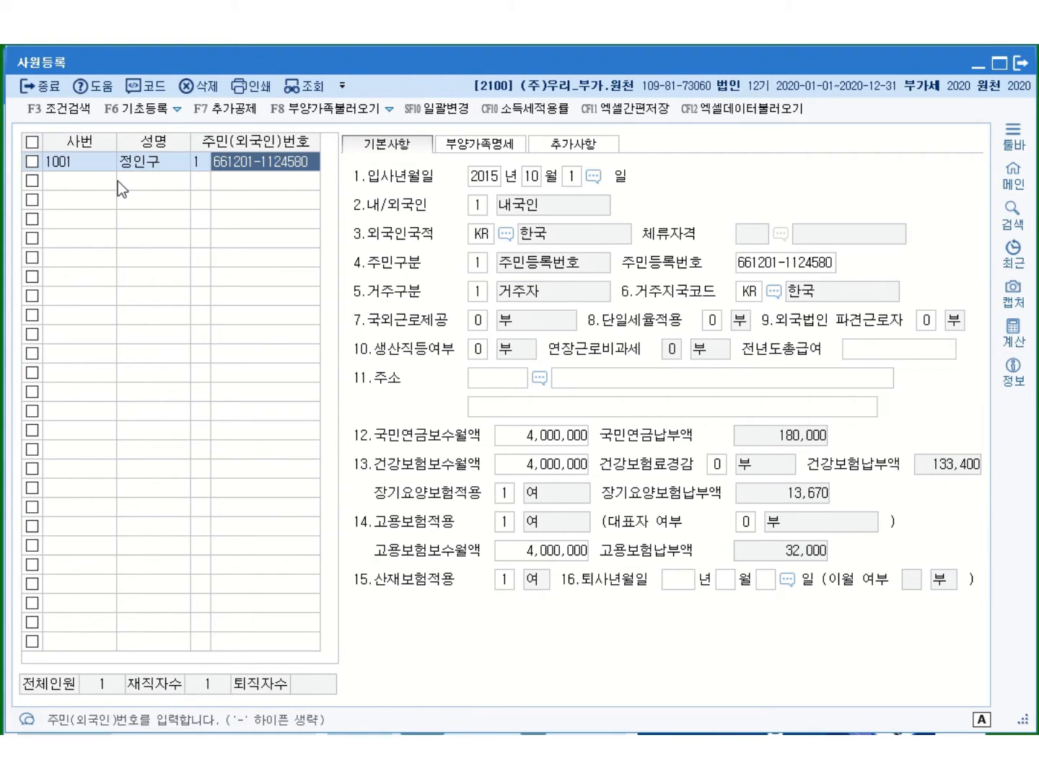
{"action": "left_click", "coordinate": [101, 164]}
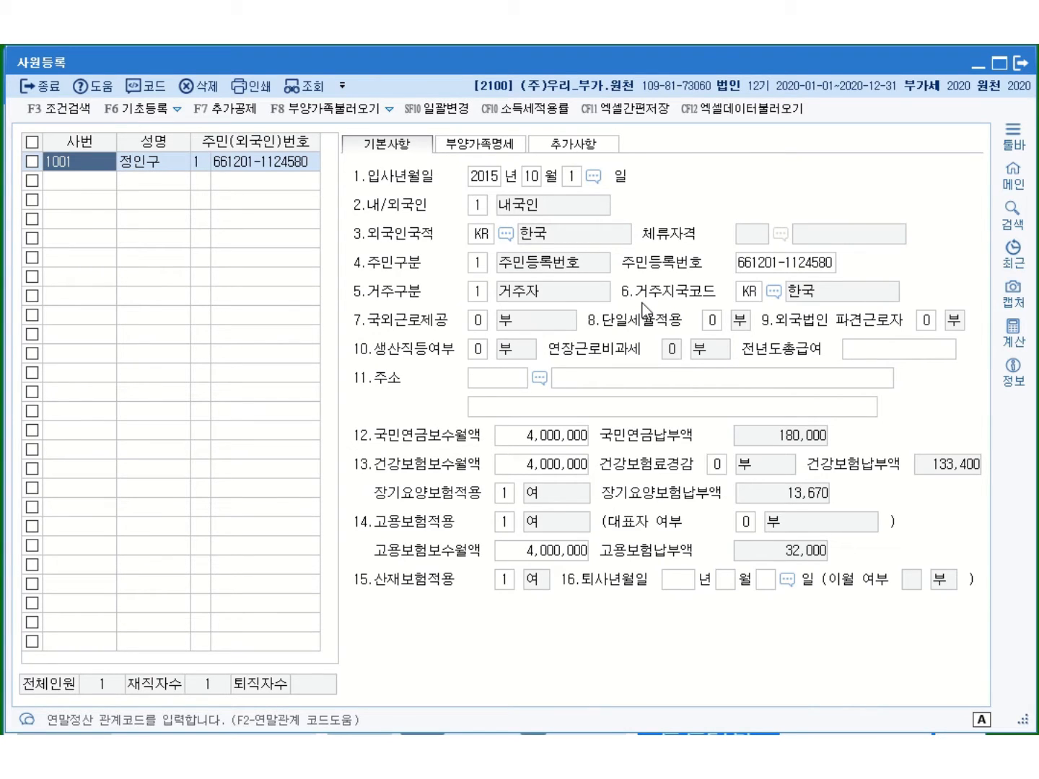
Show employee 1001's 부양가족명세 dependents page
{"action": "left_click", "coordinate": [477, 146]}
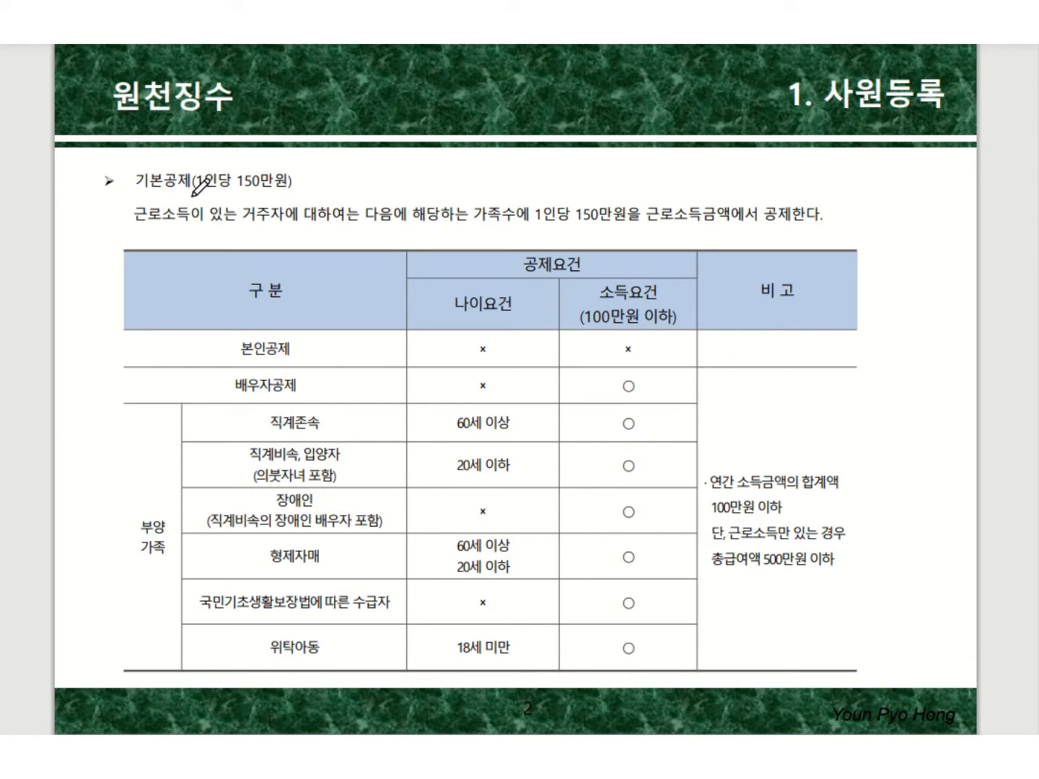
Draw red ink underlines under '(1인당 150만원)' and '가족수' on the 기본공제 slide
{"action": "left_click_drag", "start_coordinate": [192, 193], "coordinate": [294, 192]}
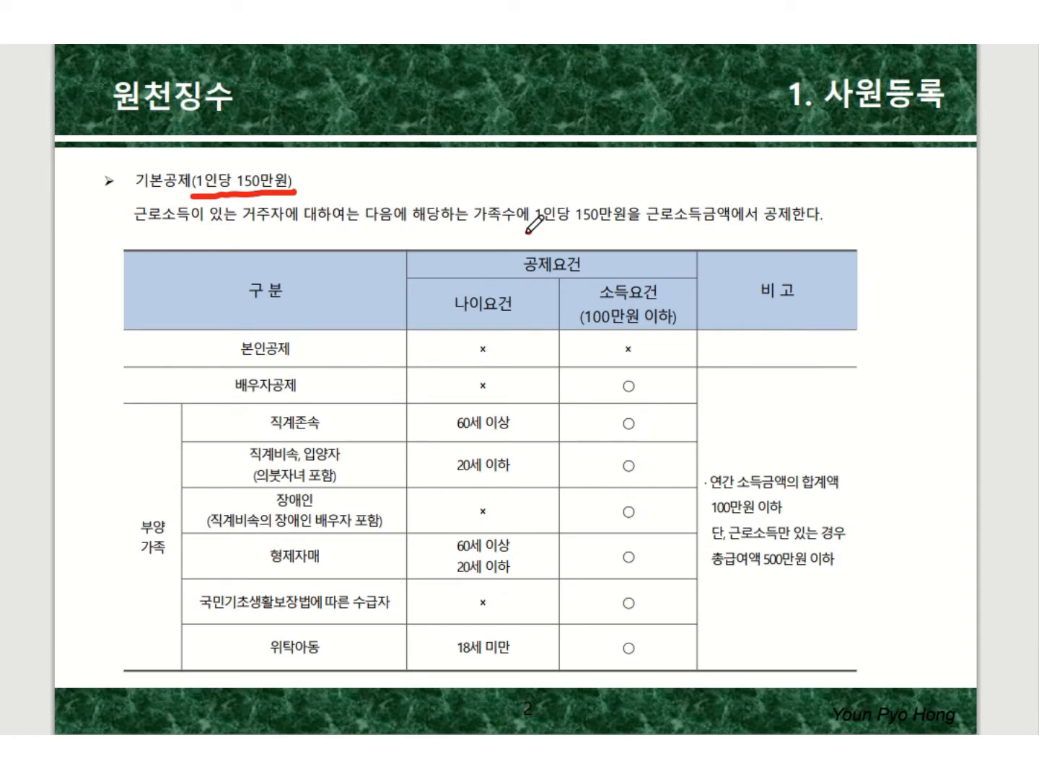
{"action": "left_click_drag", "start_coordinate": [531, 232], "coordinate": [473, 232]}
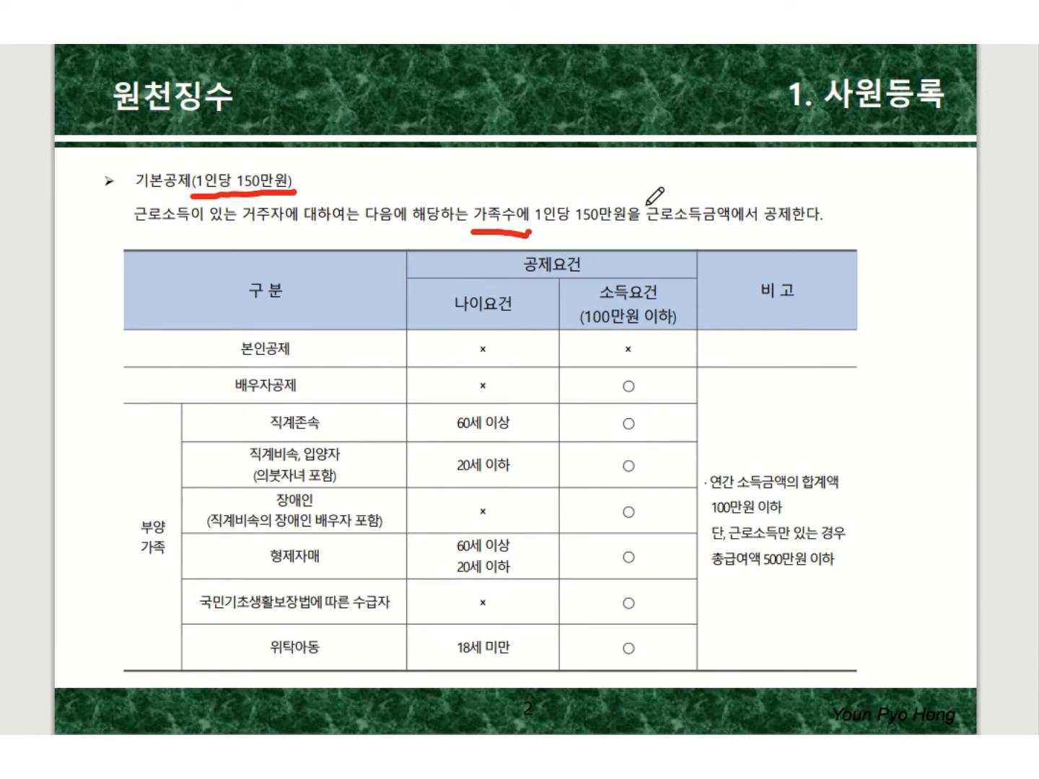
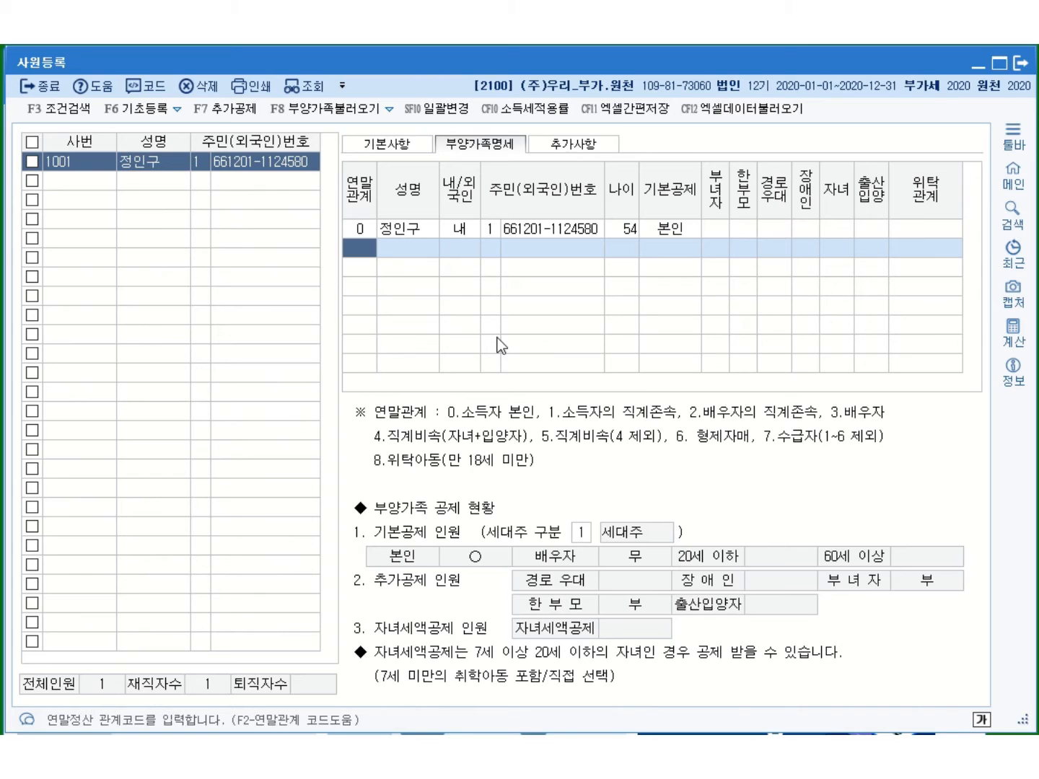
Add the spouse under 연말관계 3 with her name and 주민번호 (age 47), keeping the 배우자 deduction
{"action": "type", "text": "3"}
{"action": "key", "text": "Return"}
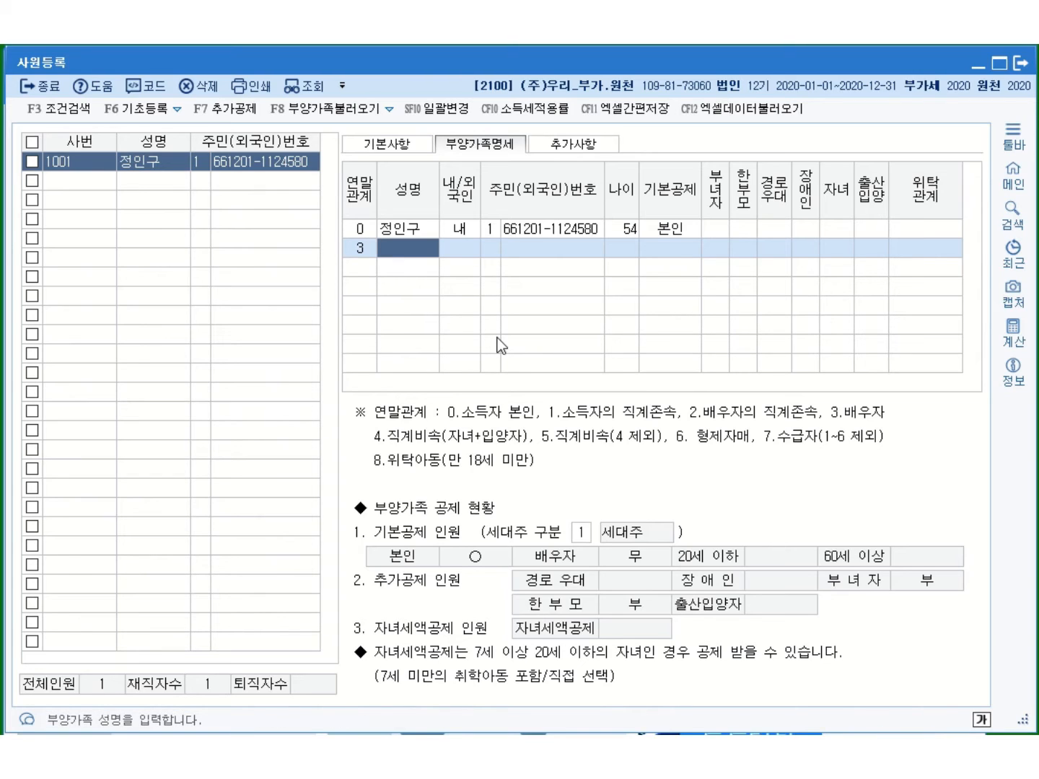
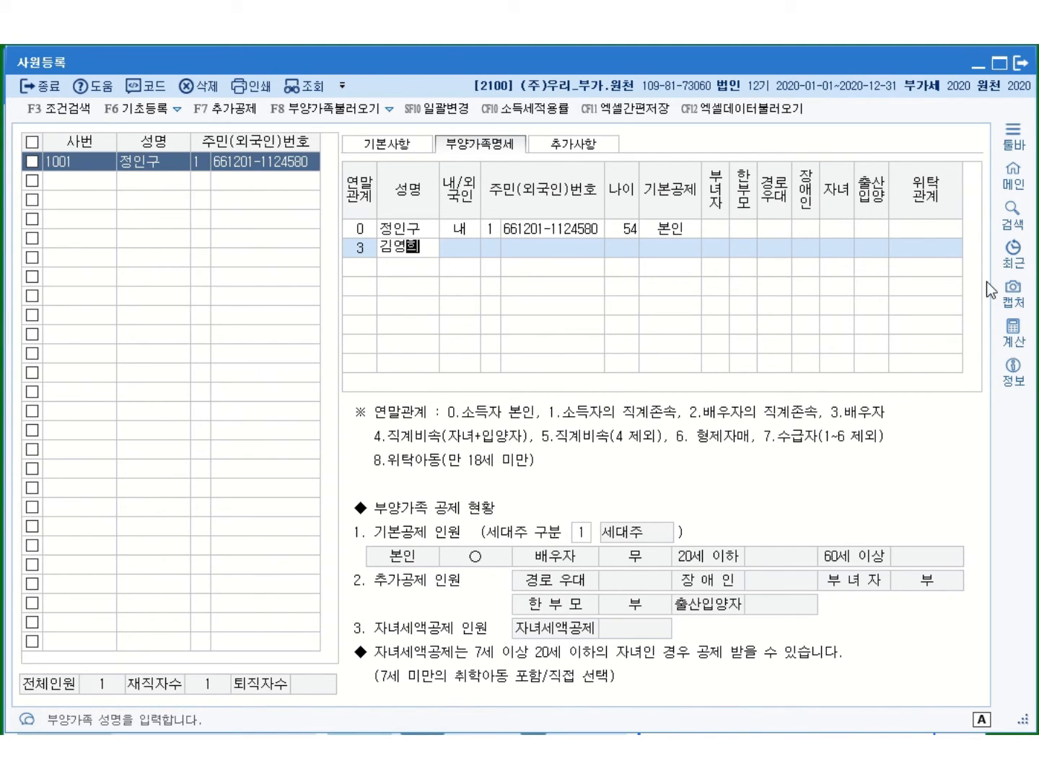
{"action": "key", "text": "Return"}
{"action": "key", "text": "Return"}
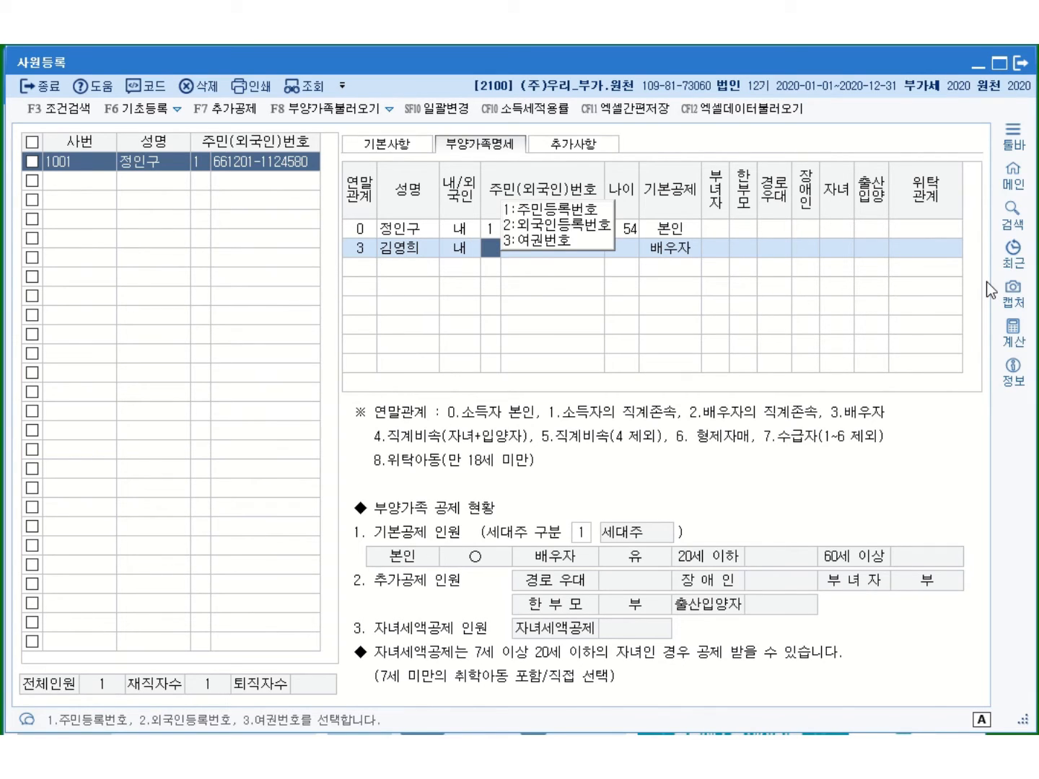
{"action": "type", "text": "1"}
{"action": "key", "text": "Return"}
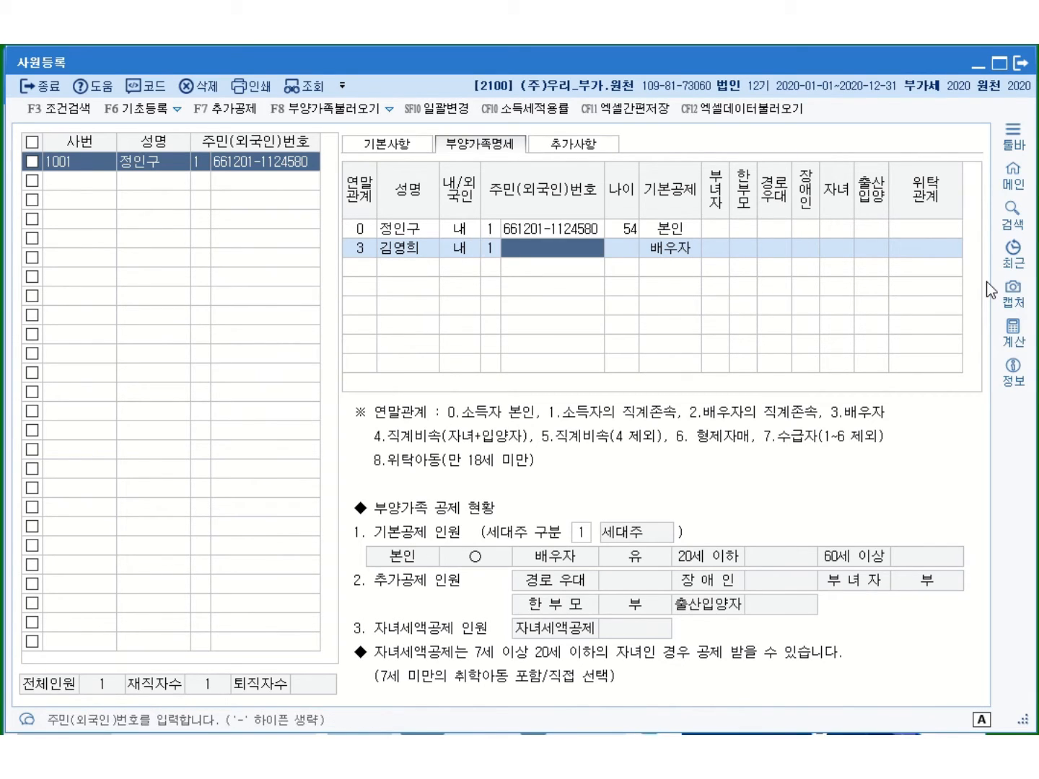
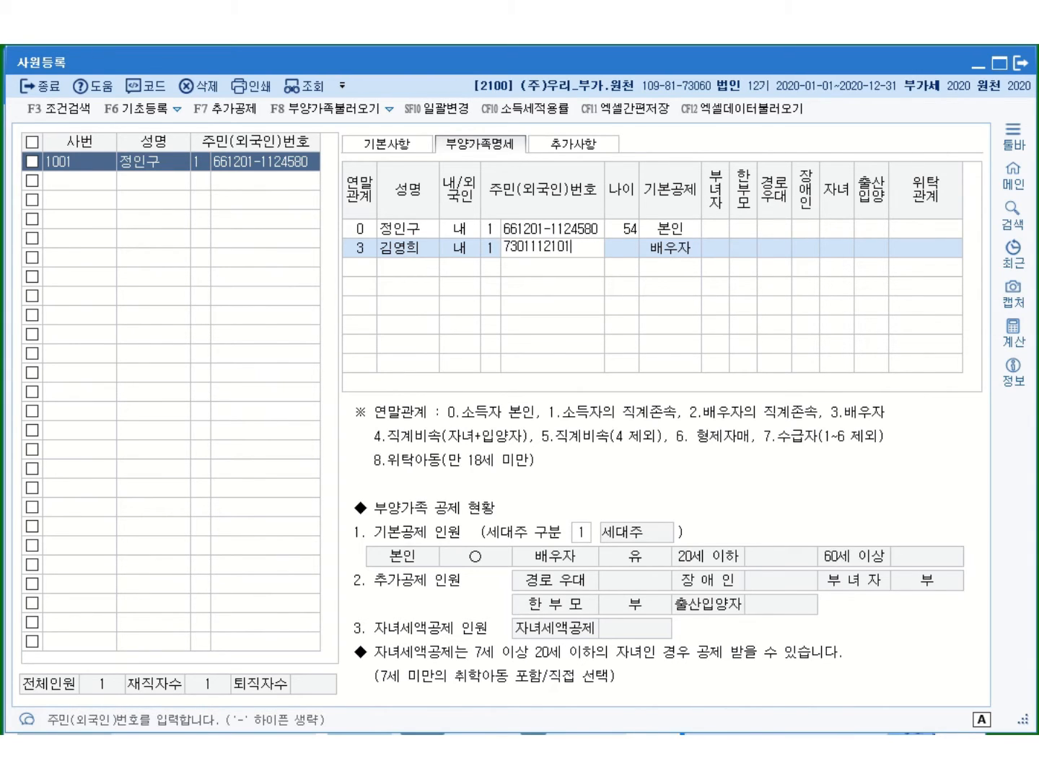
{"action": "key", "text": "Return"}
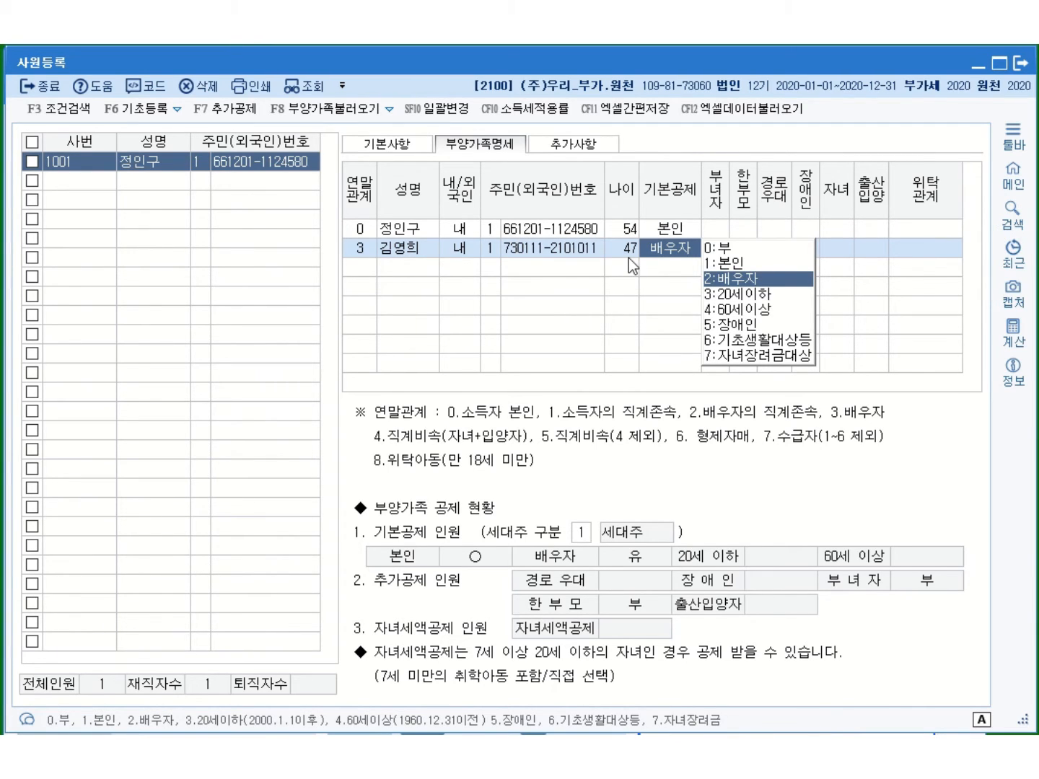
{"action": "left_click", "coordinate": [732, 280]}
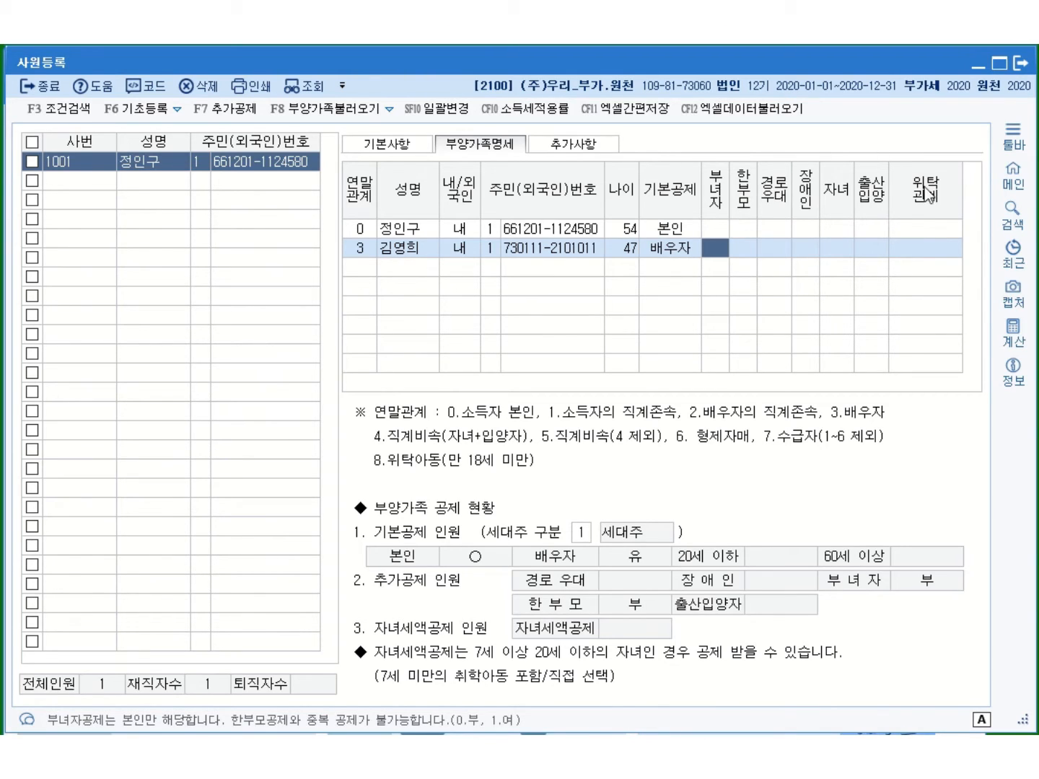
{"action": "left_click", "coordinate": [360, 270]}
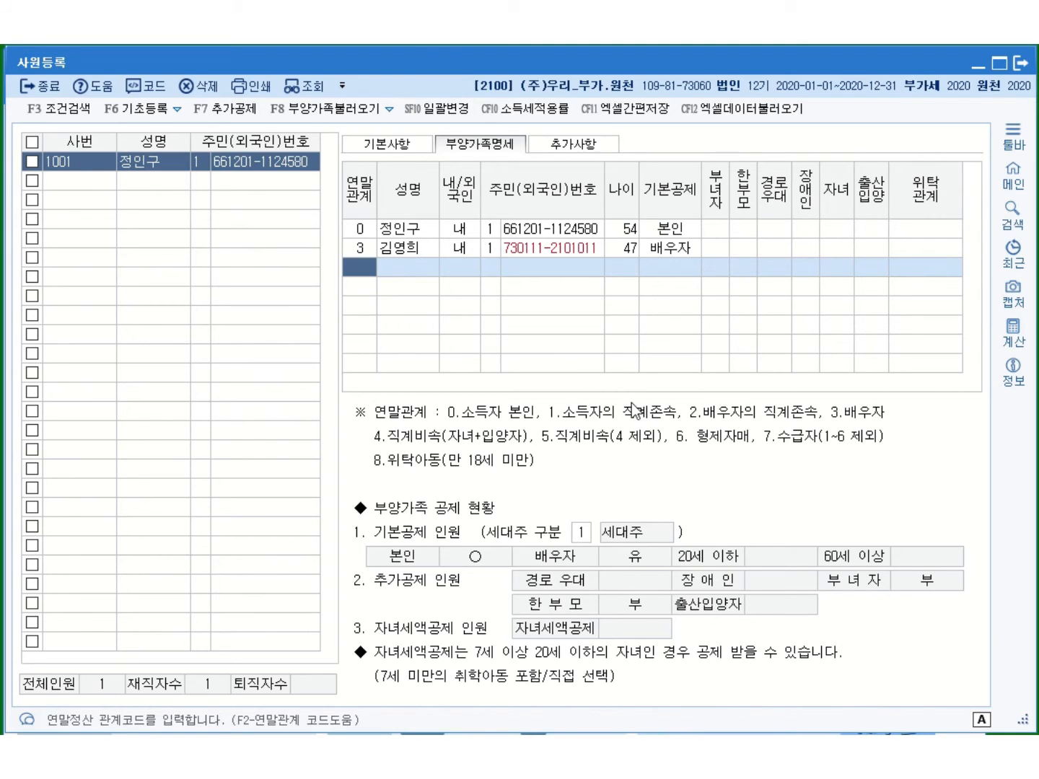
Enter the first child under code 4 with name and 주민번호 (age 20), 기본공제 3:20세이하
{"action": "type", "text": "4"}
{"action": "key", "text": "Return"}
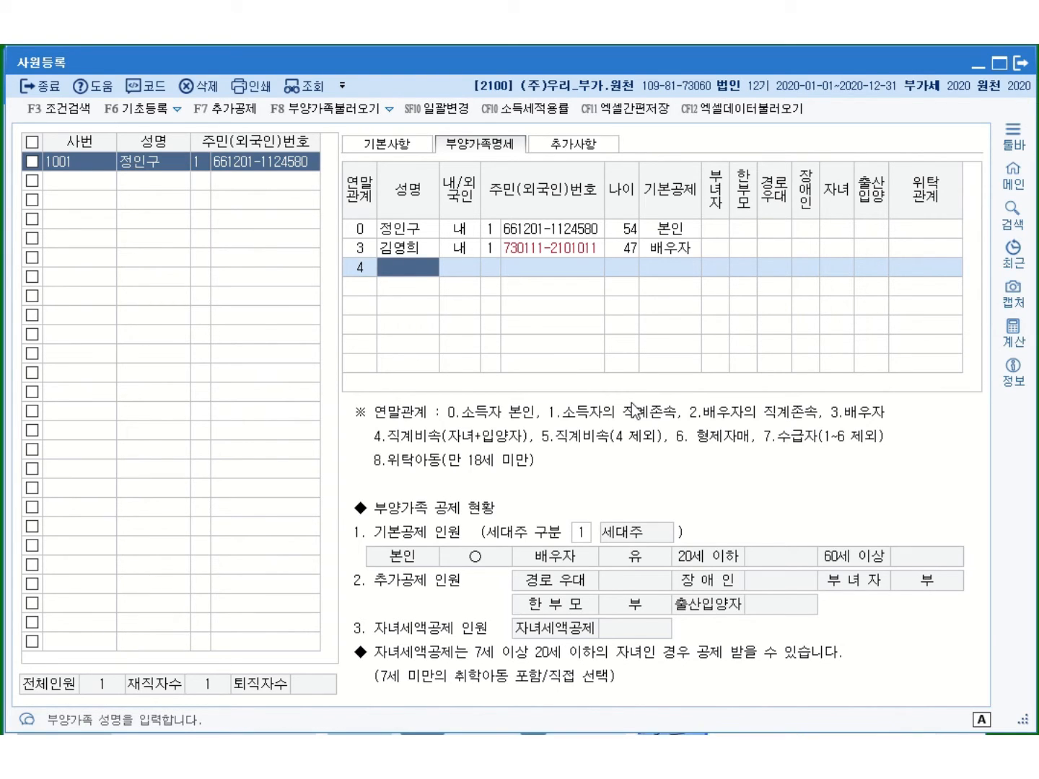
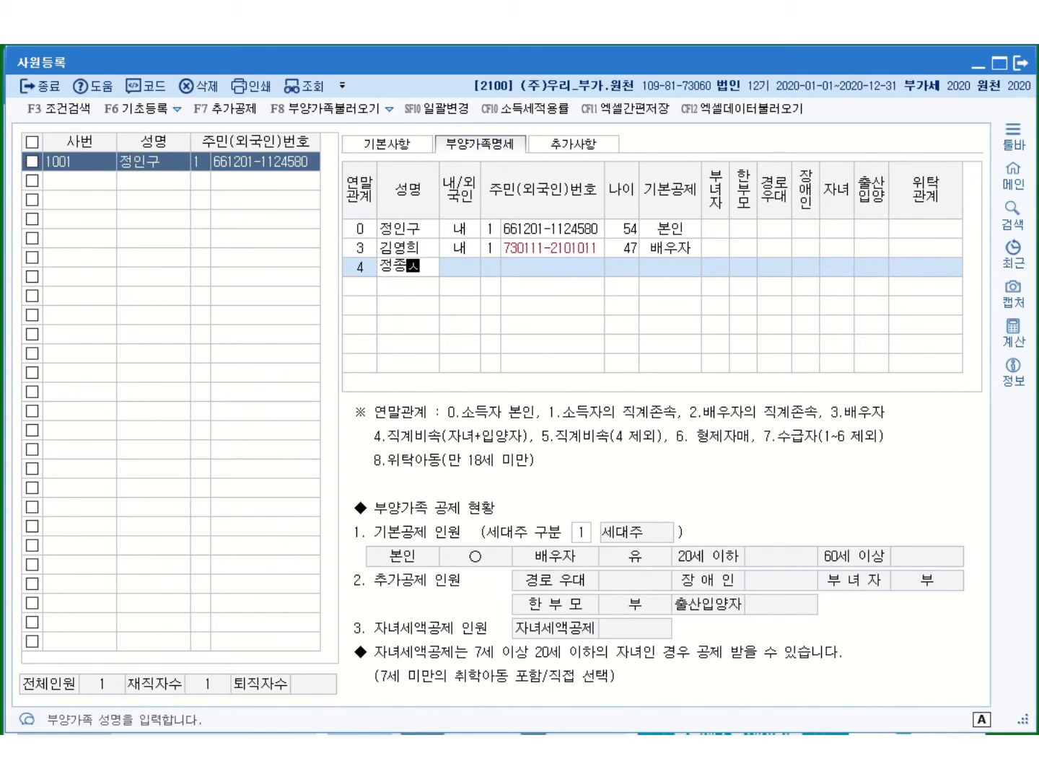
{"action": "key", "text": "Return"}
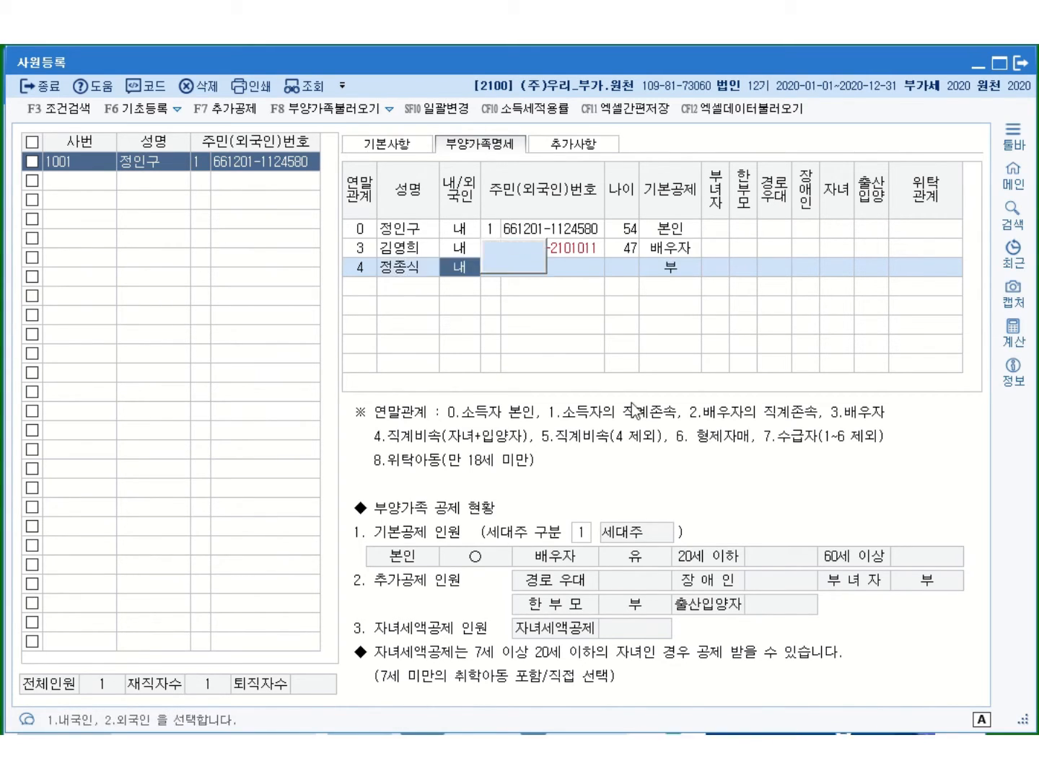
{"action": "key", "text": "Return"}
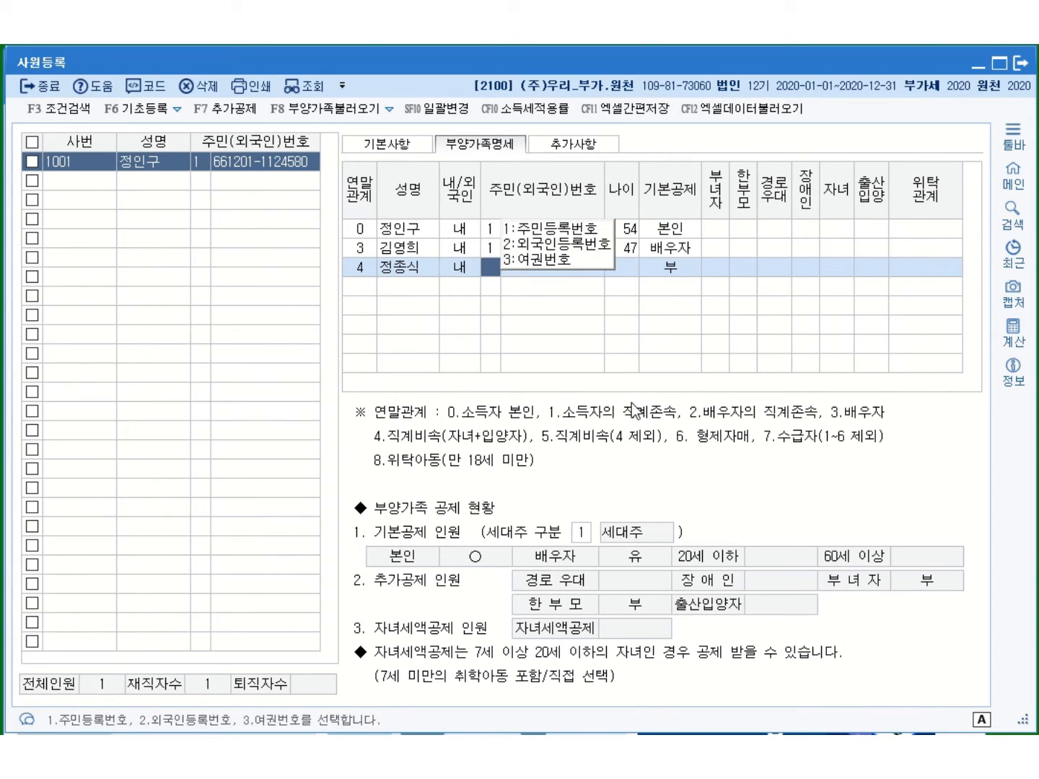
{"action": "key", "text": "Return"}
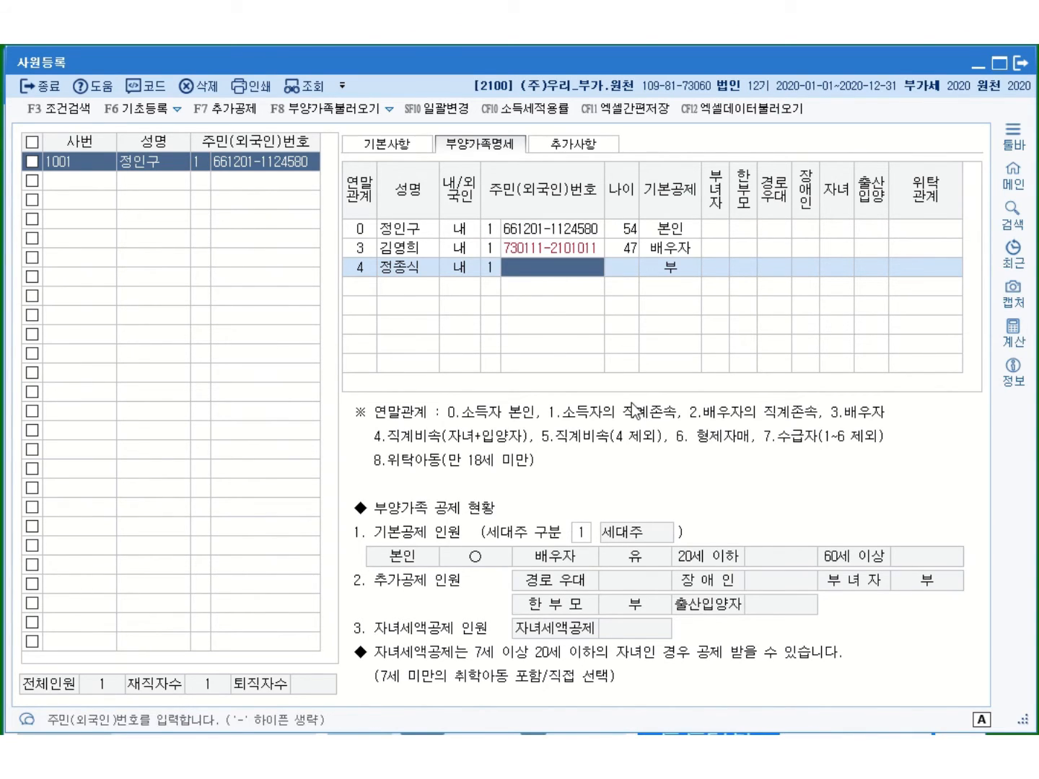
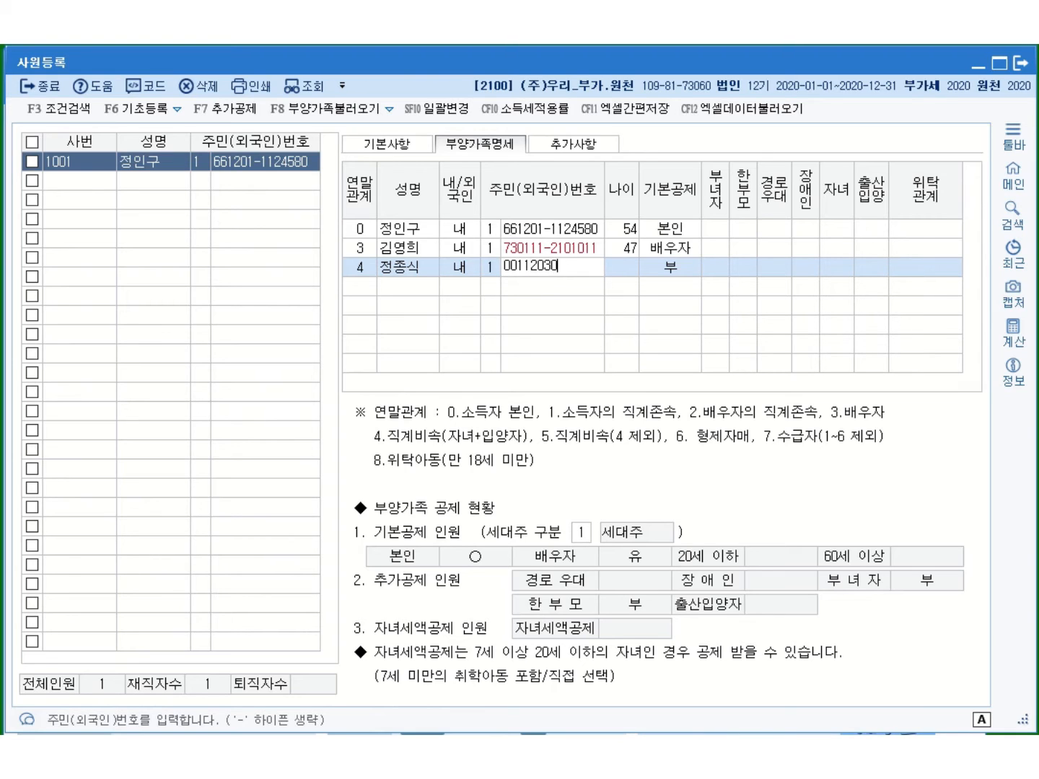
{"action": "key", "text": "Return"}
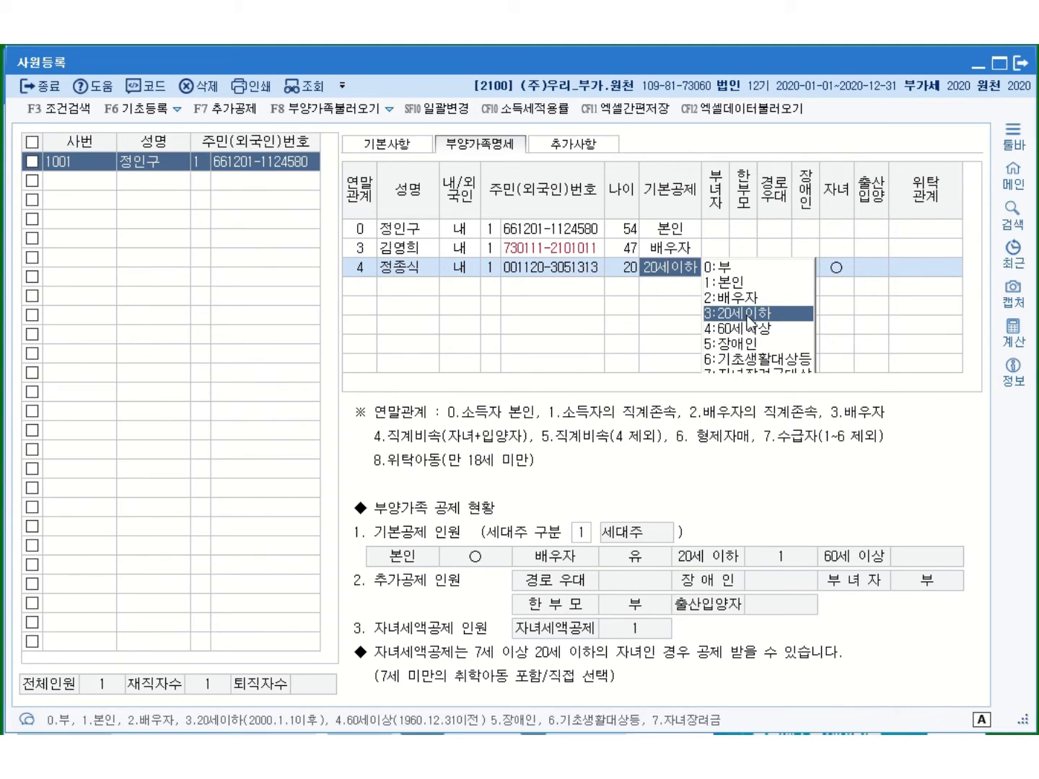
{"action": "left_click", "coordinate": [747, 316]}
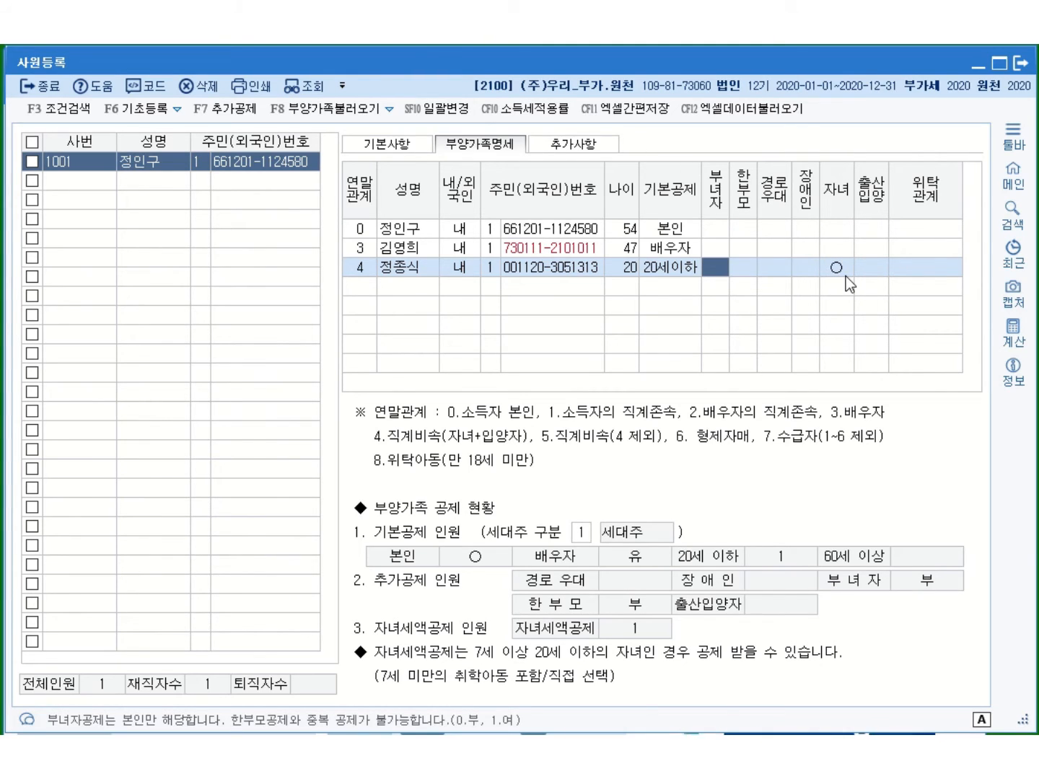
{"action": "left_click", "coordinate": [370, 286]}
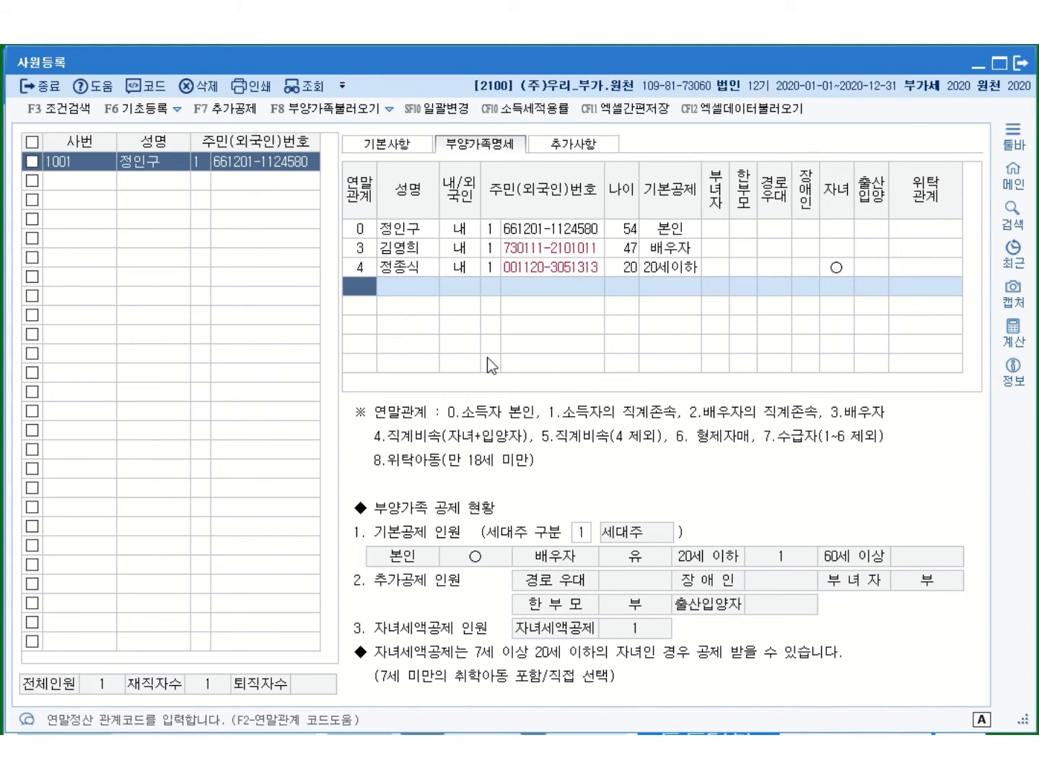
Enter the second child under code 4 with name and 주민번호 (age 18), keeping 20세이하 deduction
{"action": "type", "text": "4"}
{"action": "key", "text": "Return"}
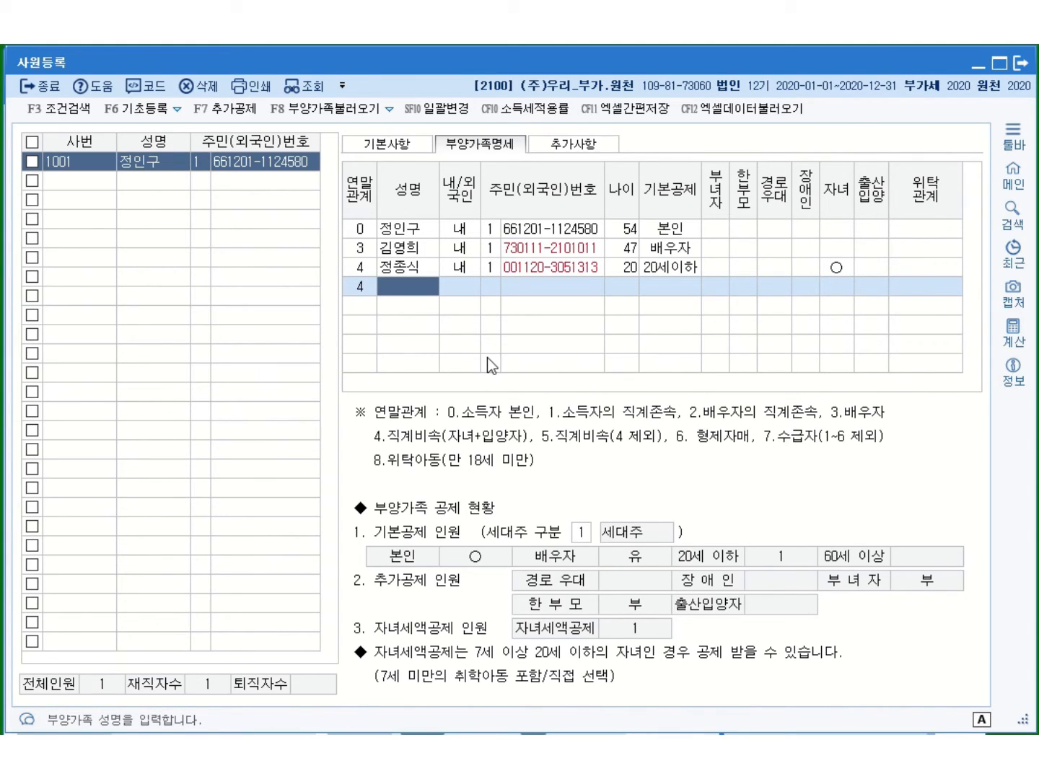
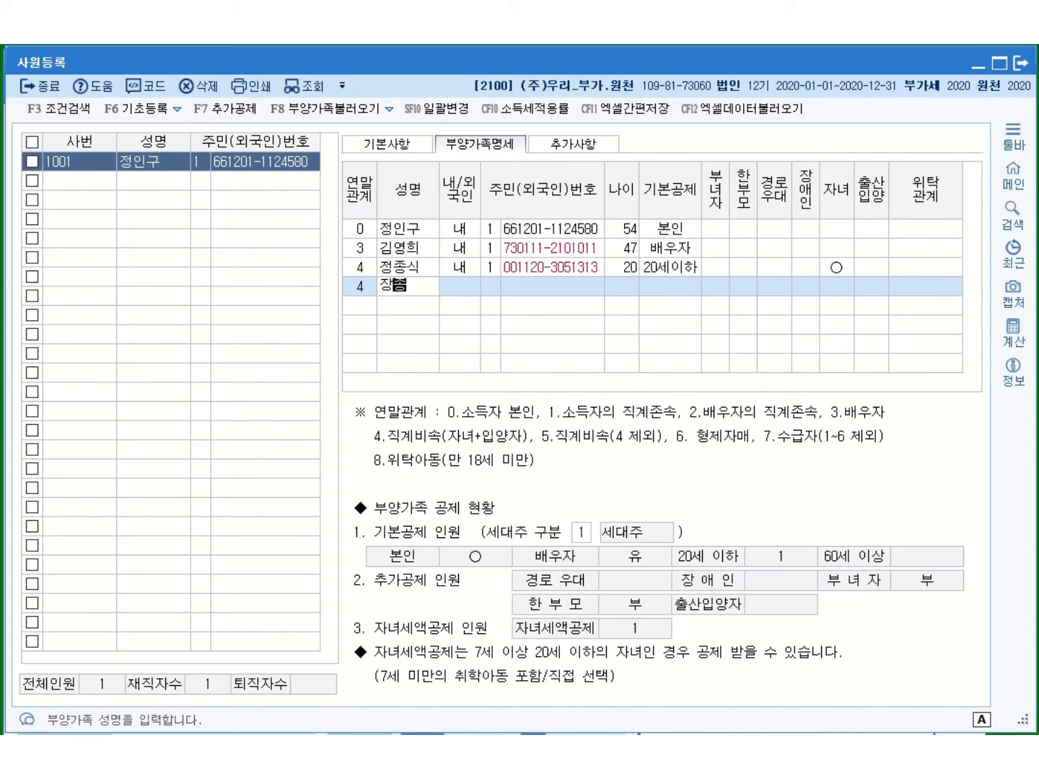
{"action": "key", "text": "Return"}
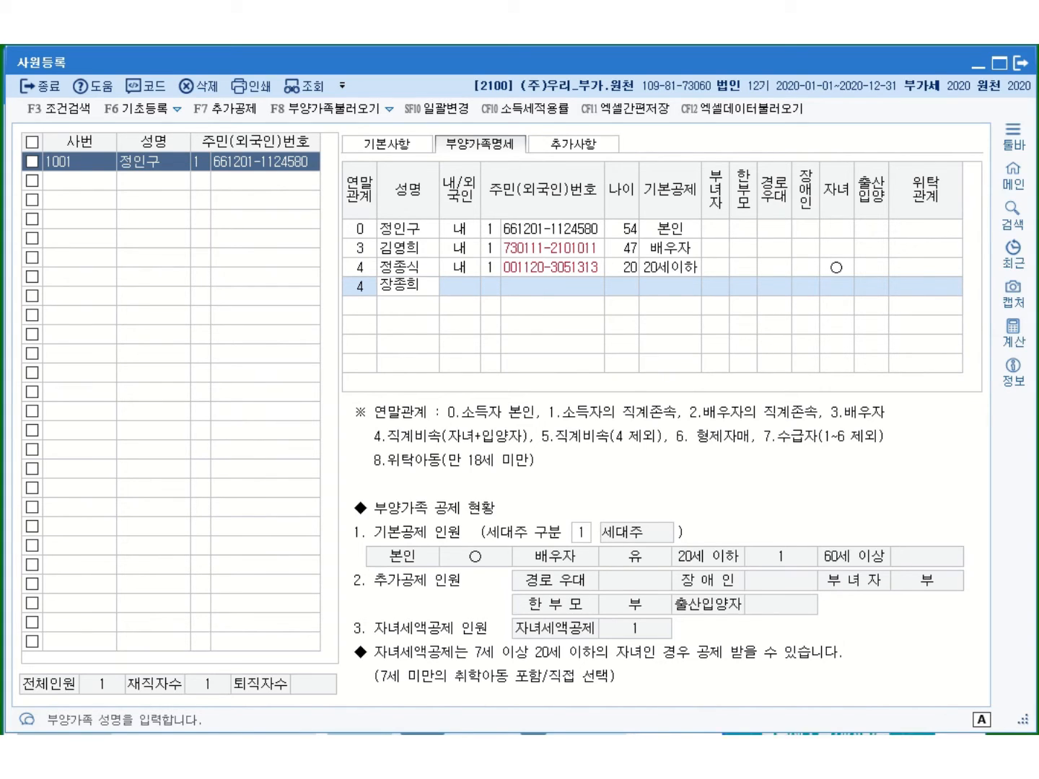
{"action": "key", "text": "Return"}
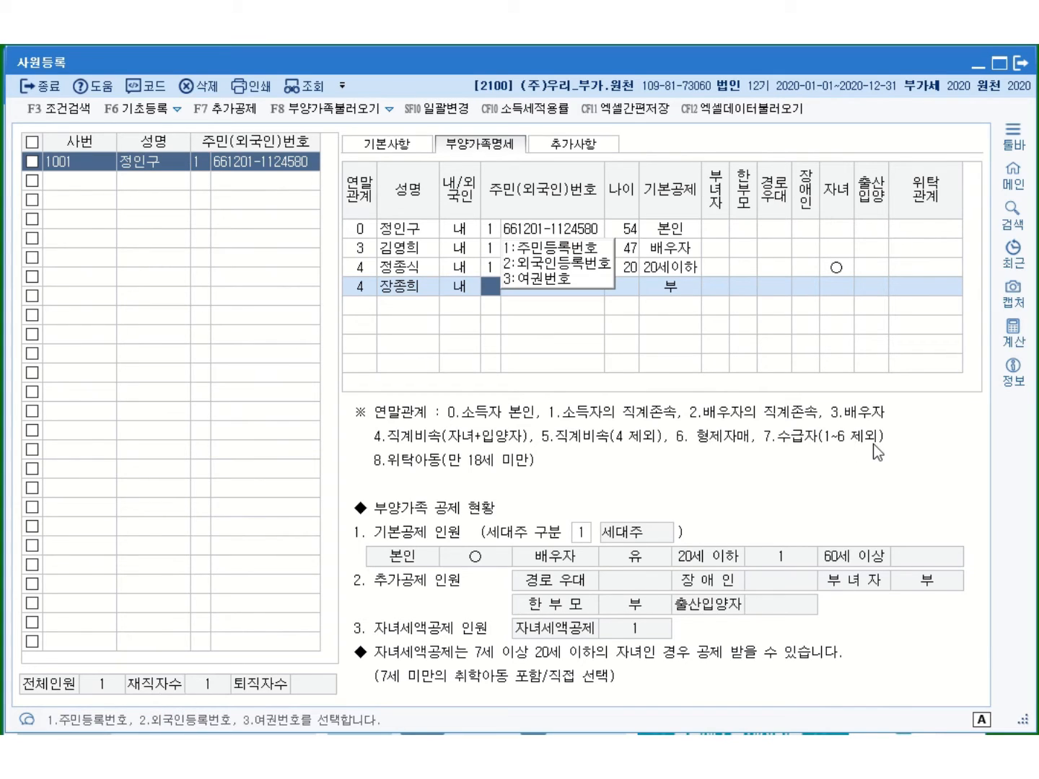
{"action": "key", "text": "Return"}
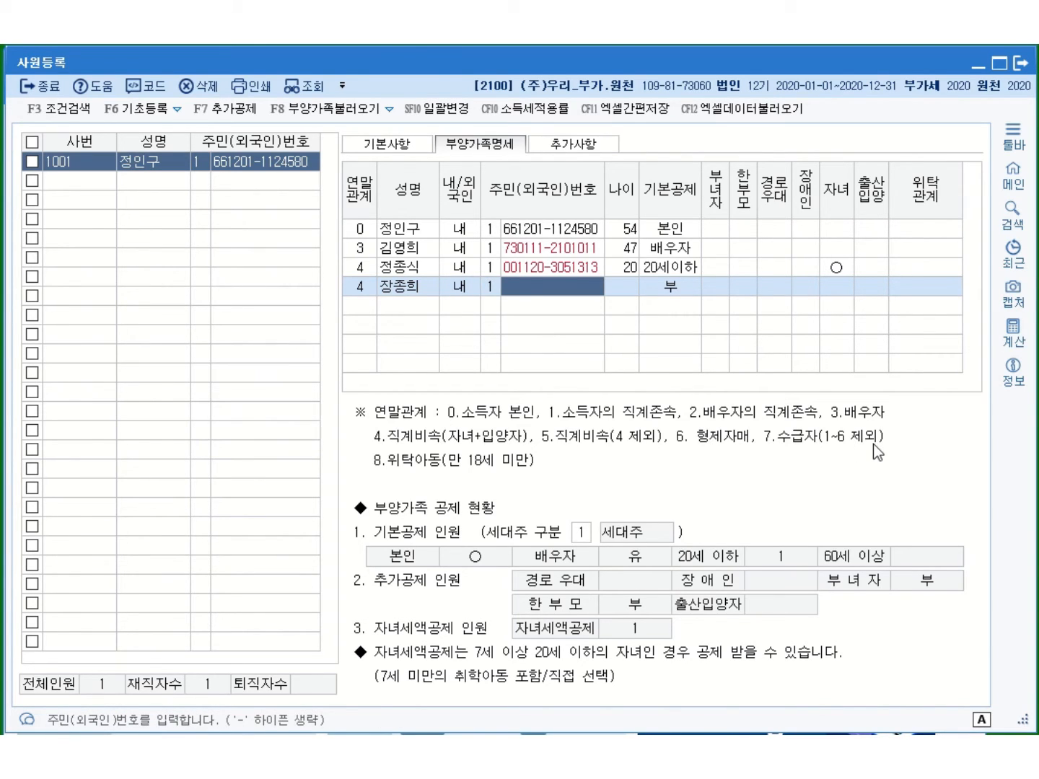
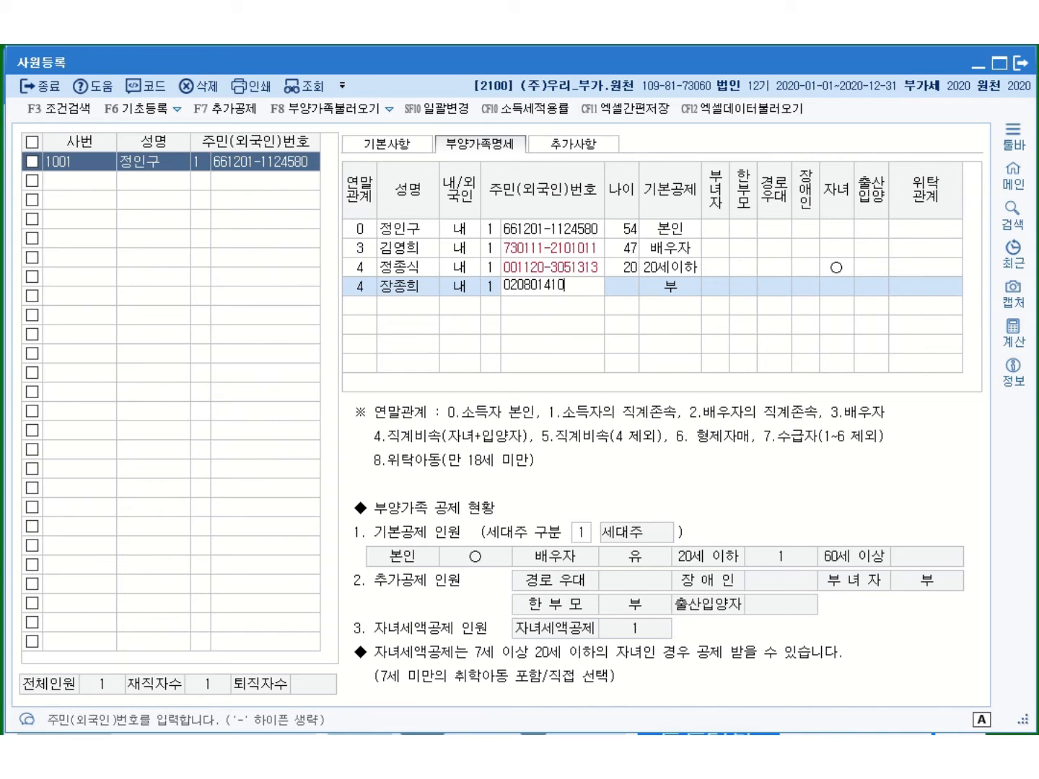
{"action": "key", "text": "Return"}
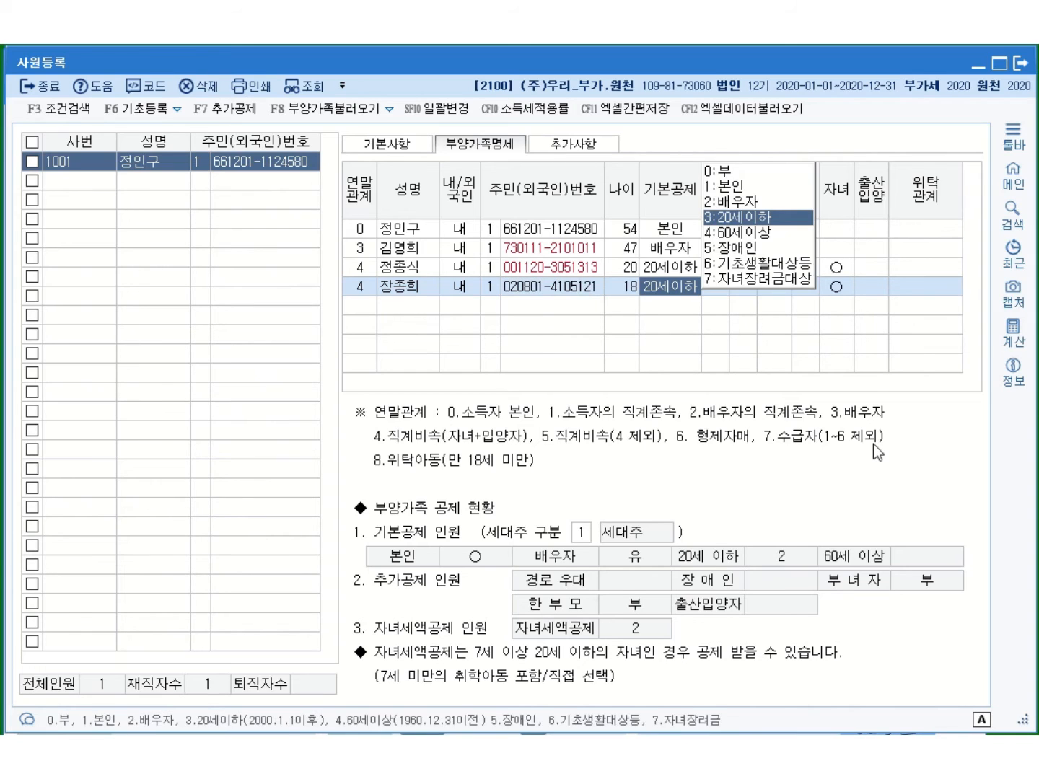
{"action": "left_click", "coordinate": [747, 216]}
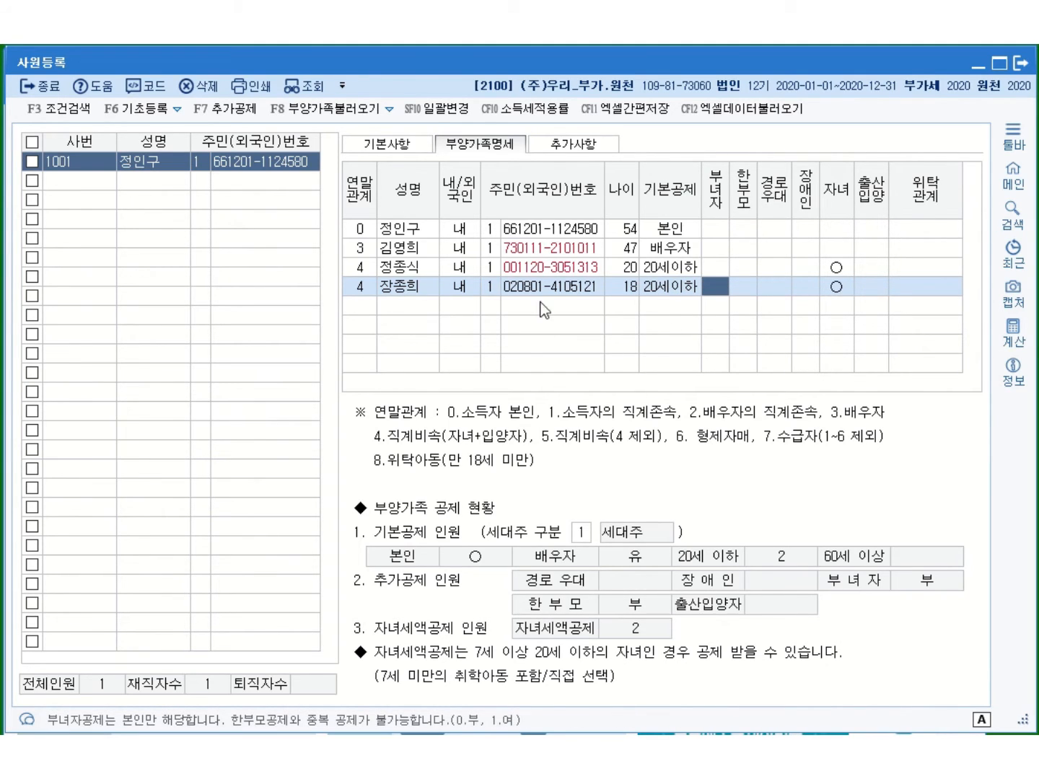
{"action": "left_click", "coordinate": [349, 309]}
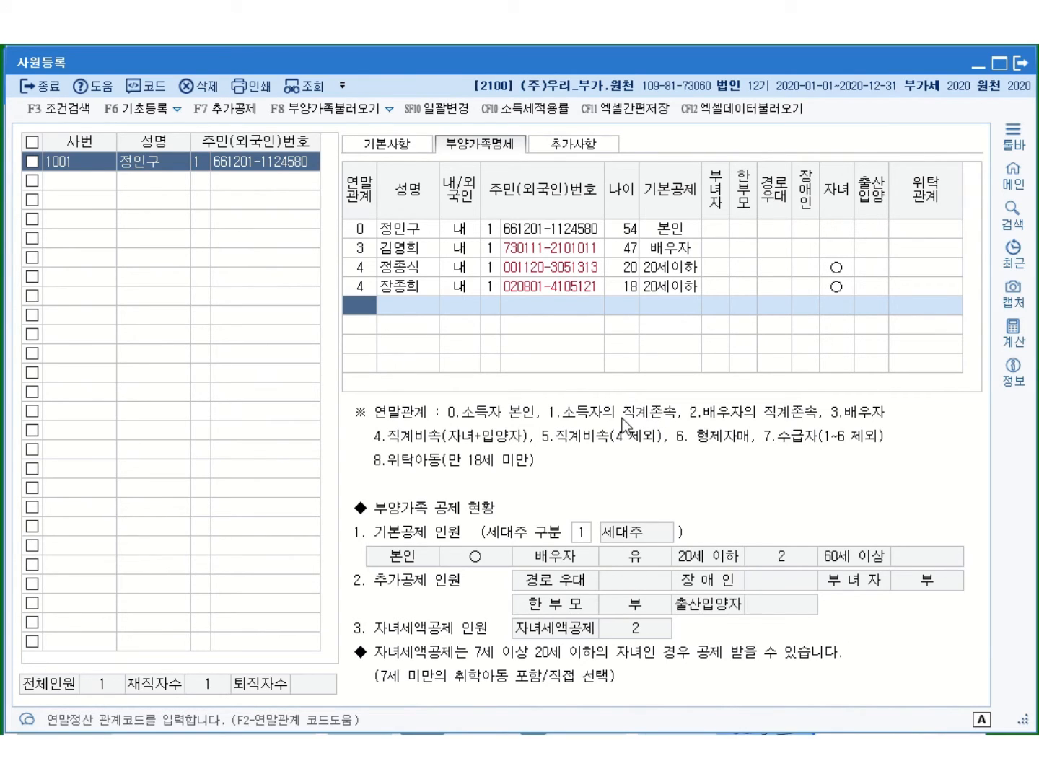
Enter the father under code 1 with name and 주민번호 (age 80), setting 기본공제 to 0:부
{"action": "type", "text": "1"}
{"action": "key", "text": "Return"}
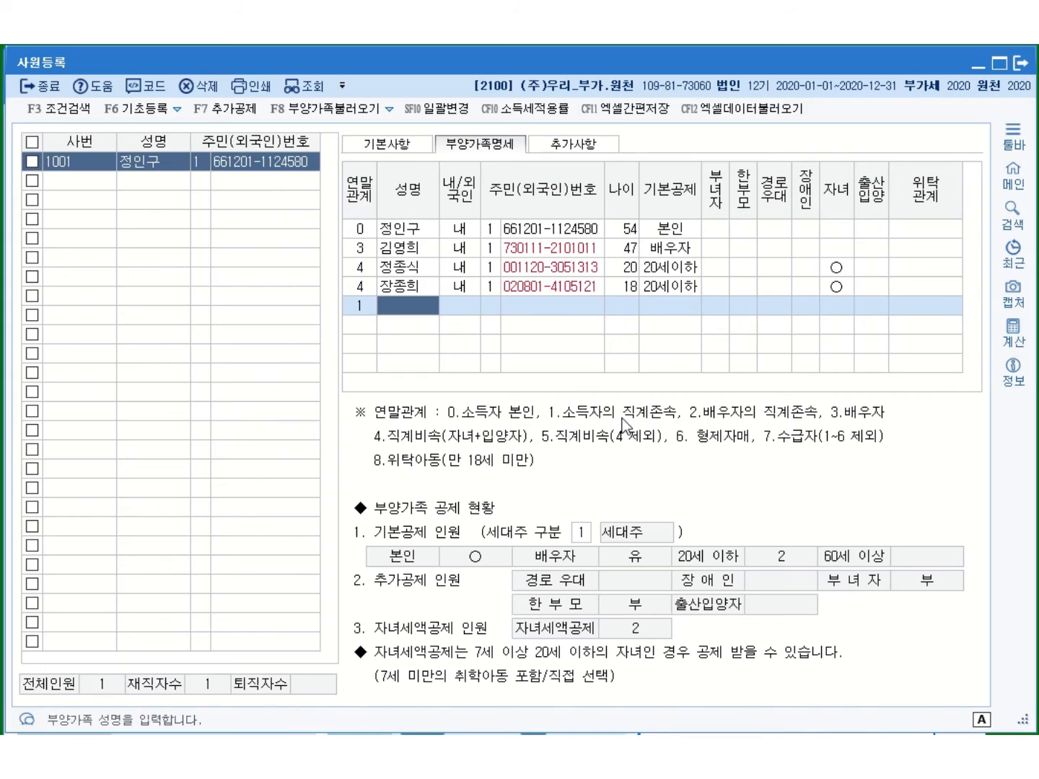
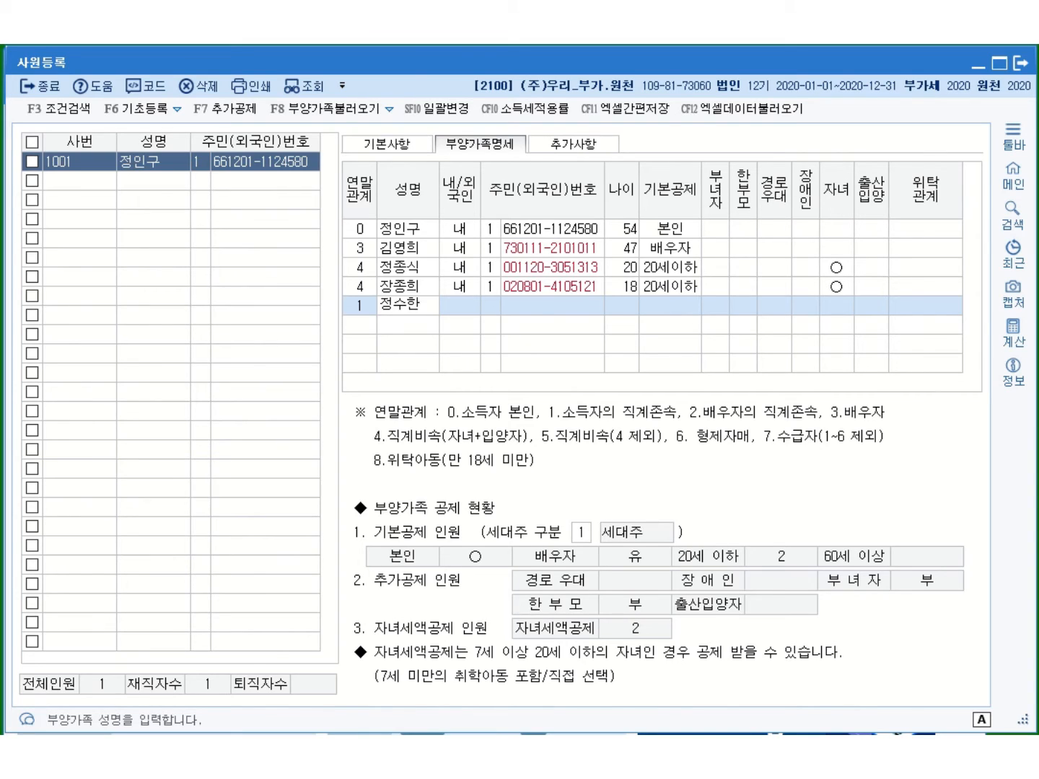
{"action": "key", "text": "Return"}
{"action": "key", "text": "Return"}
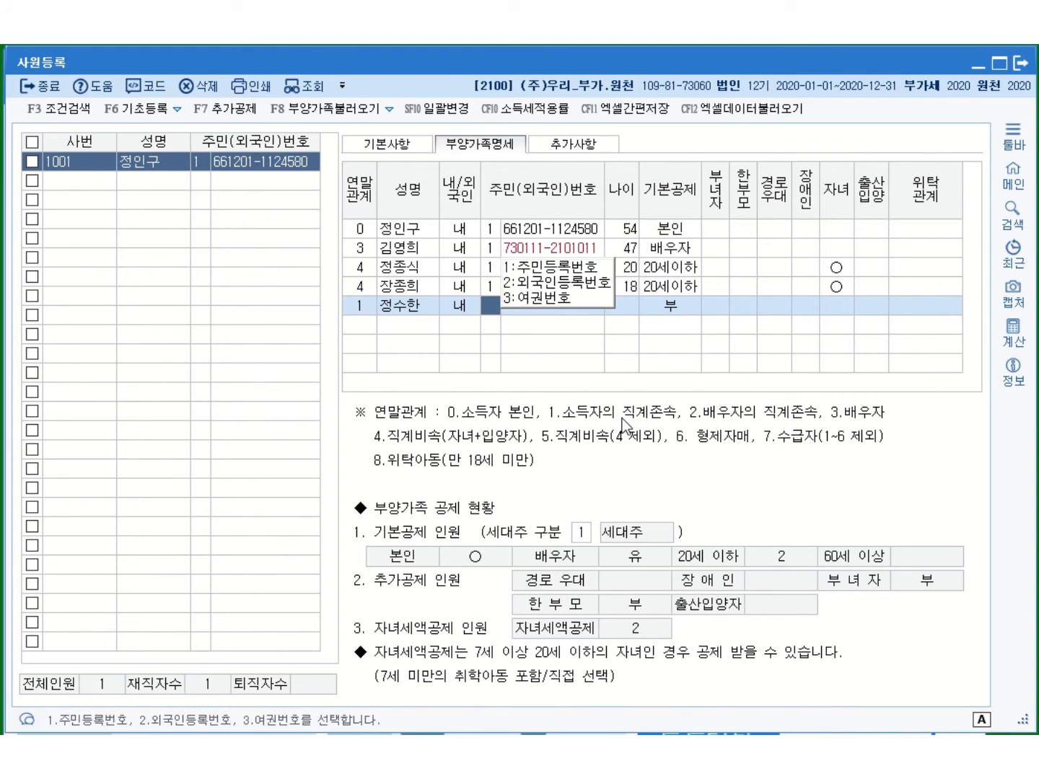
{"action": "key", "text": "Return"}
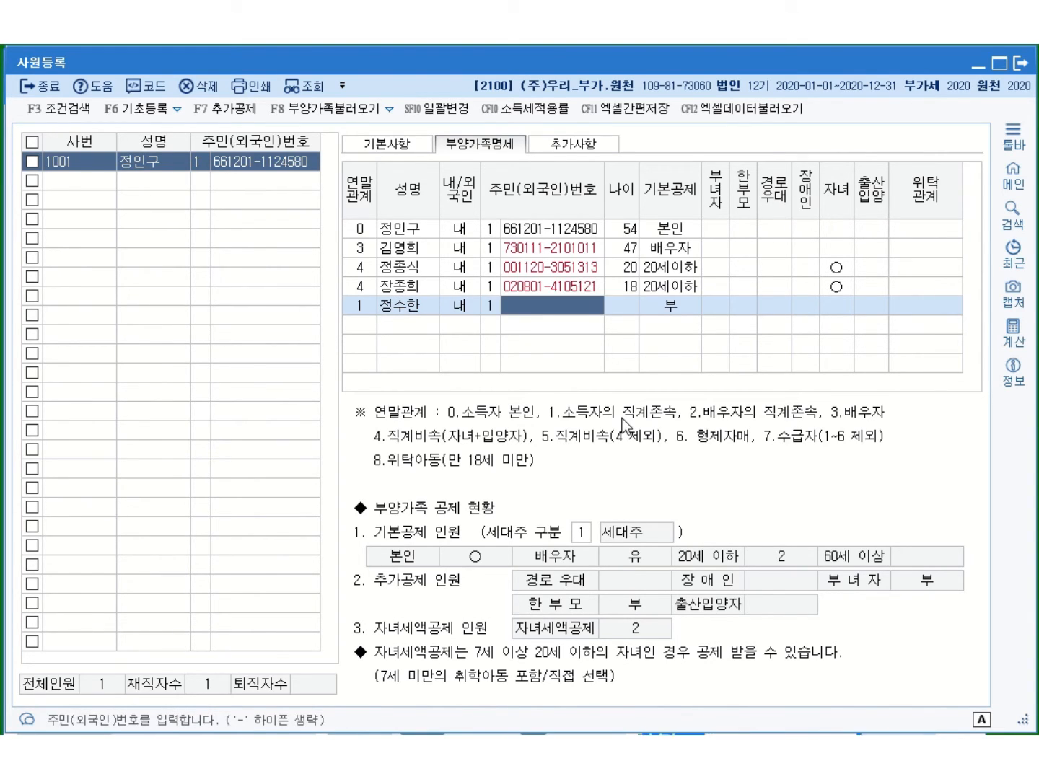
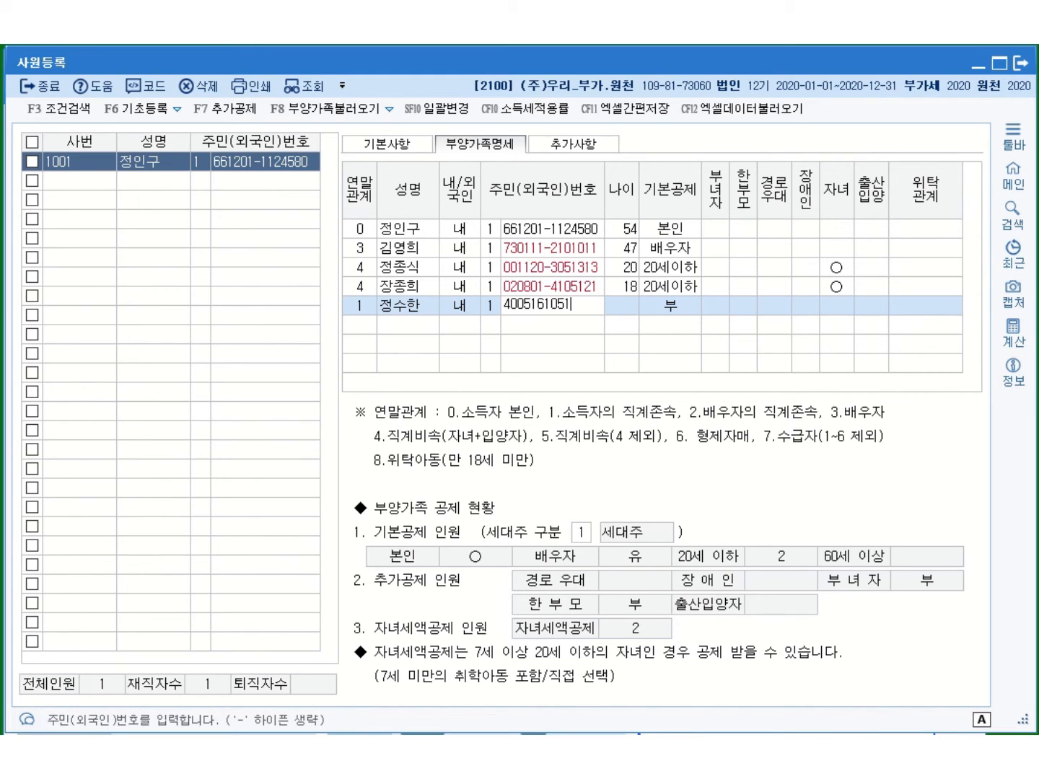
{"action": "key", "text": "Return"}
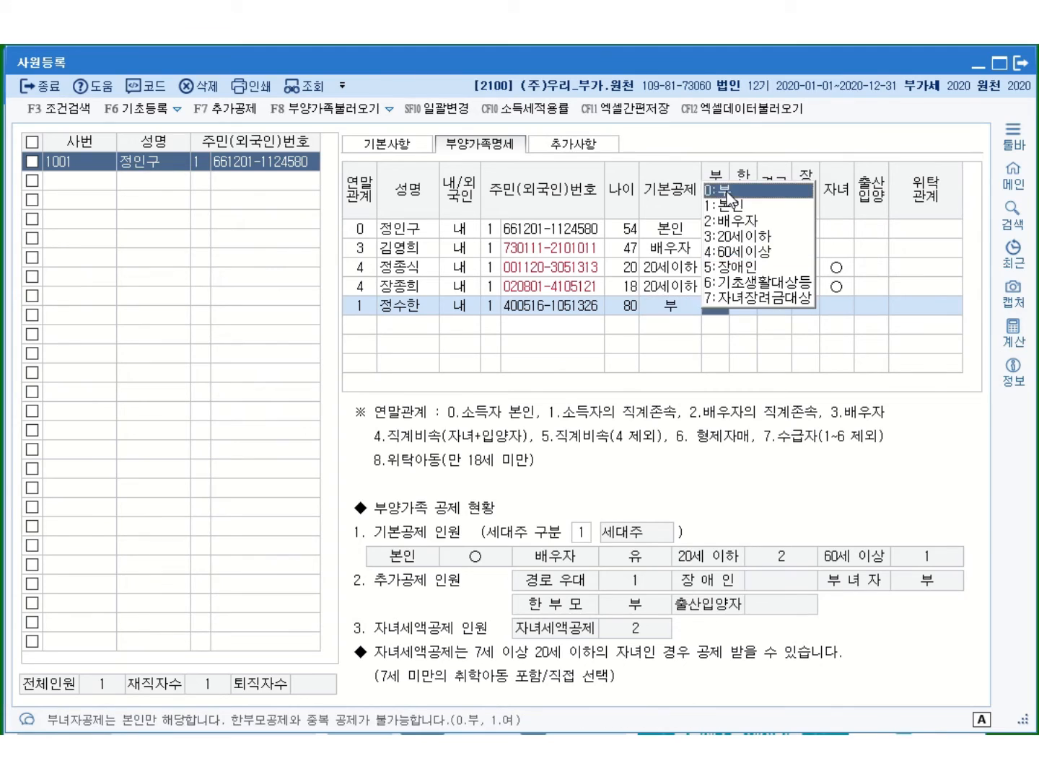
{"action": "left_click", "coordinate": [726, 192]}
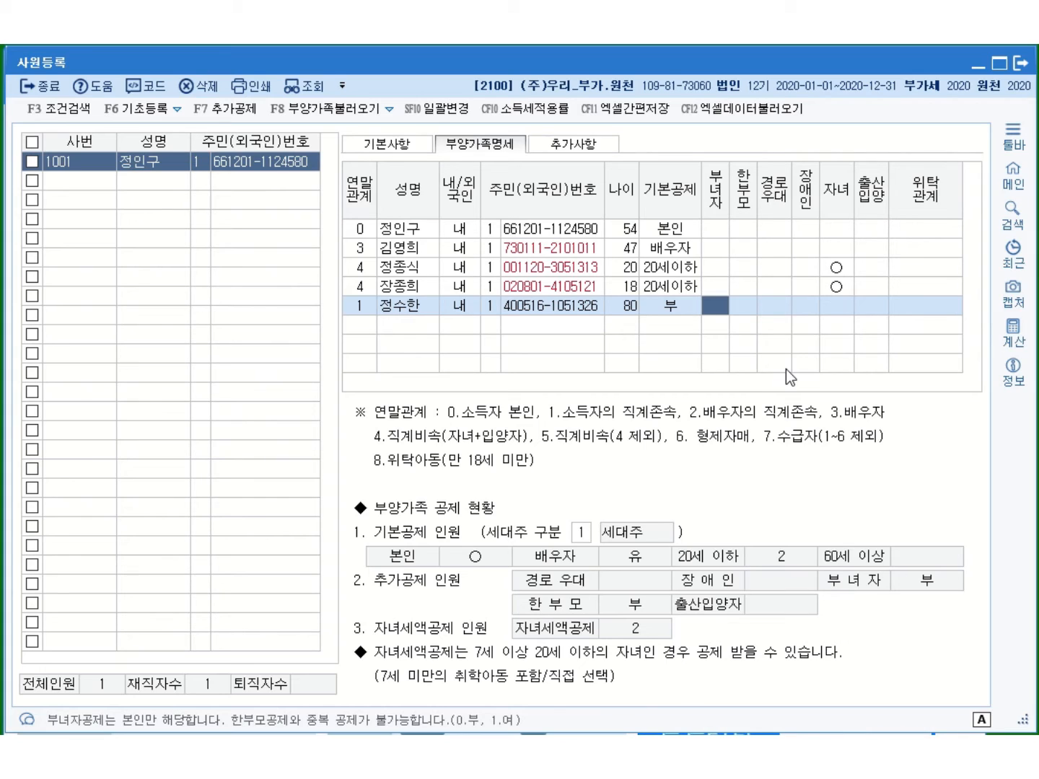
Start the mother's row with relation code 1, her name and 내 residency
{"action": "type", "text": "1"}
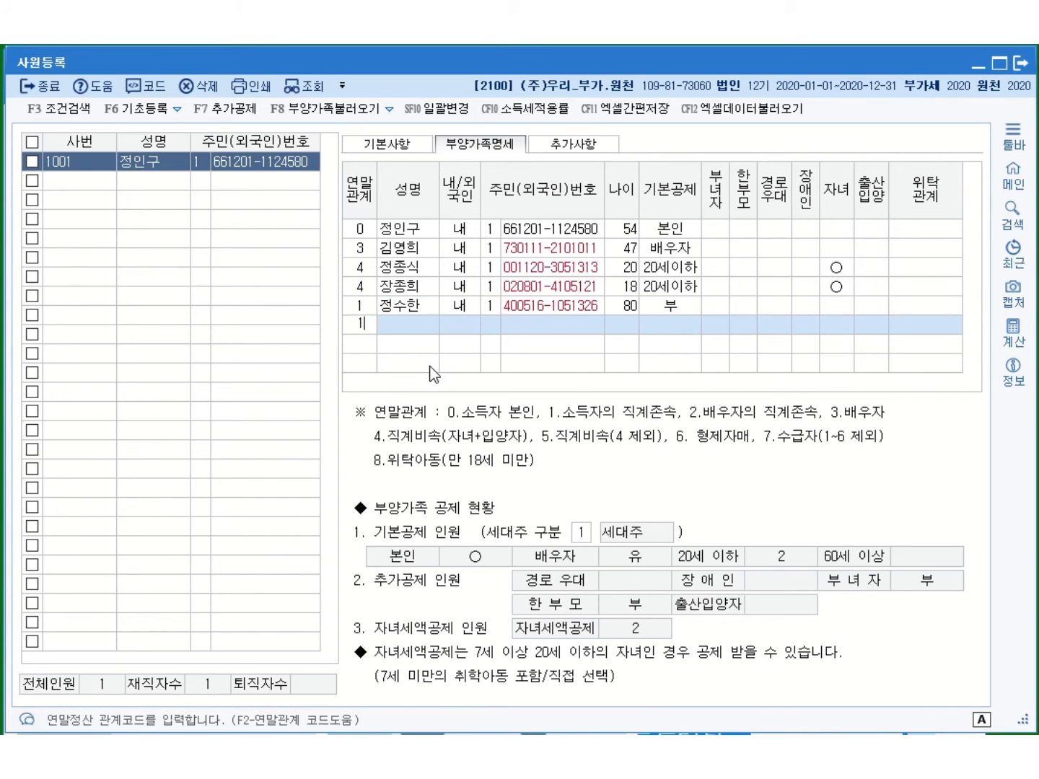
{"action": "key", "text": "Return"}
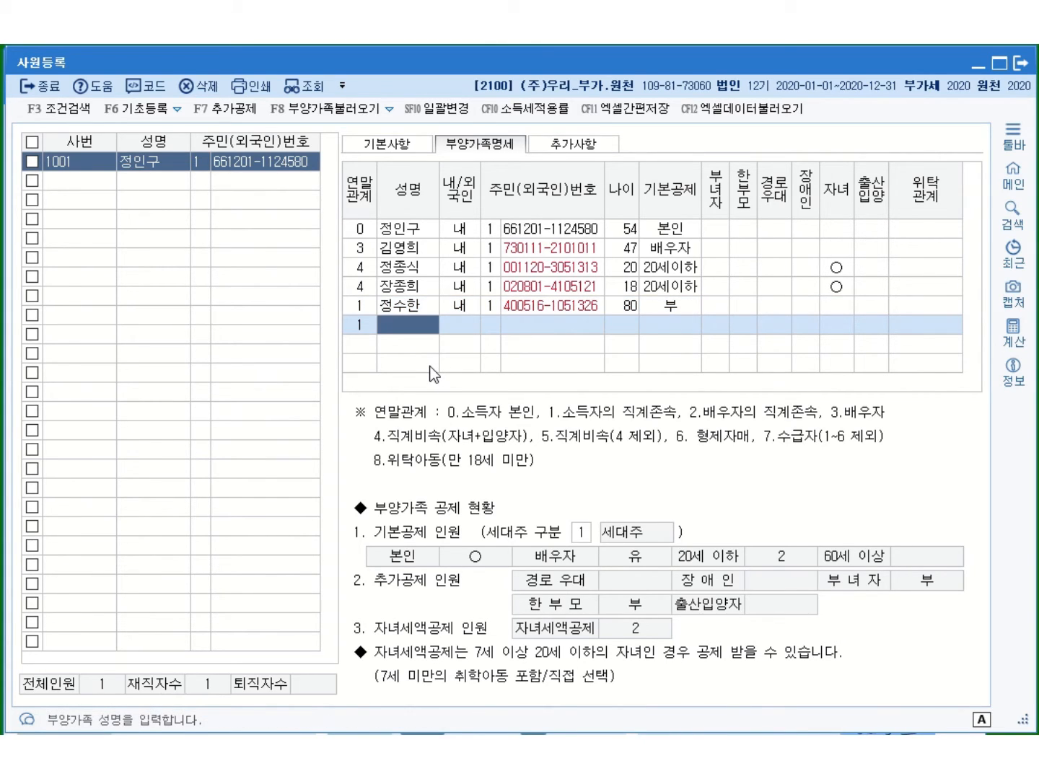
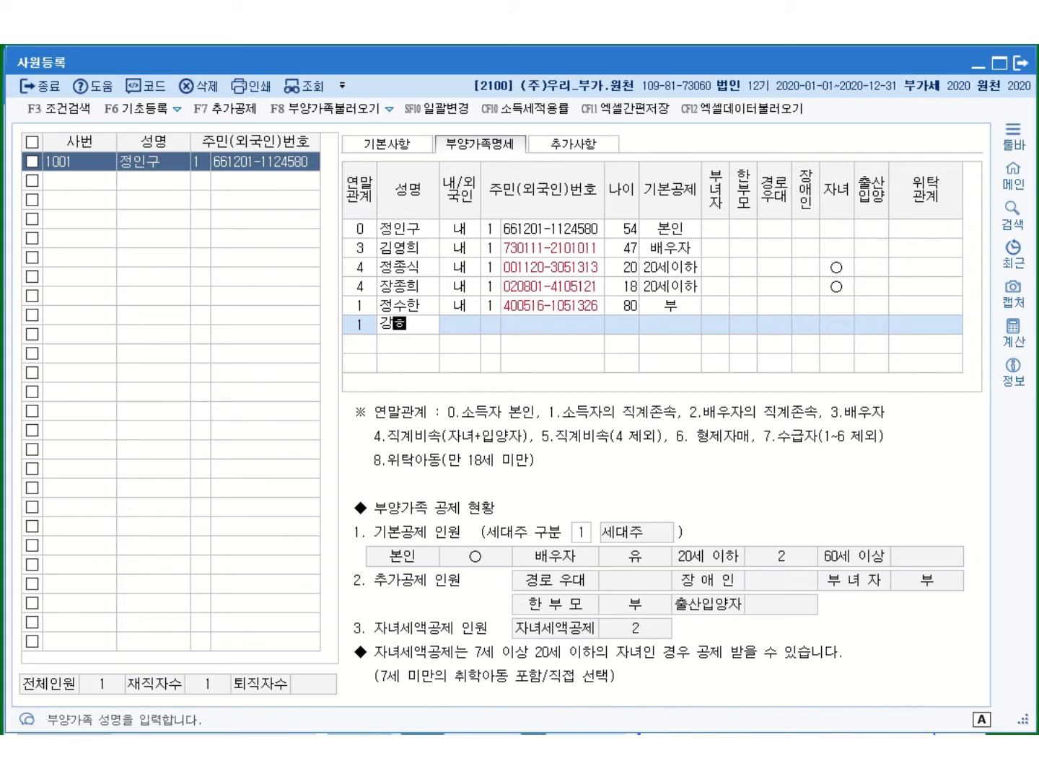
{"action": "key", "text": "Return"}
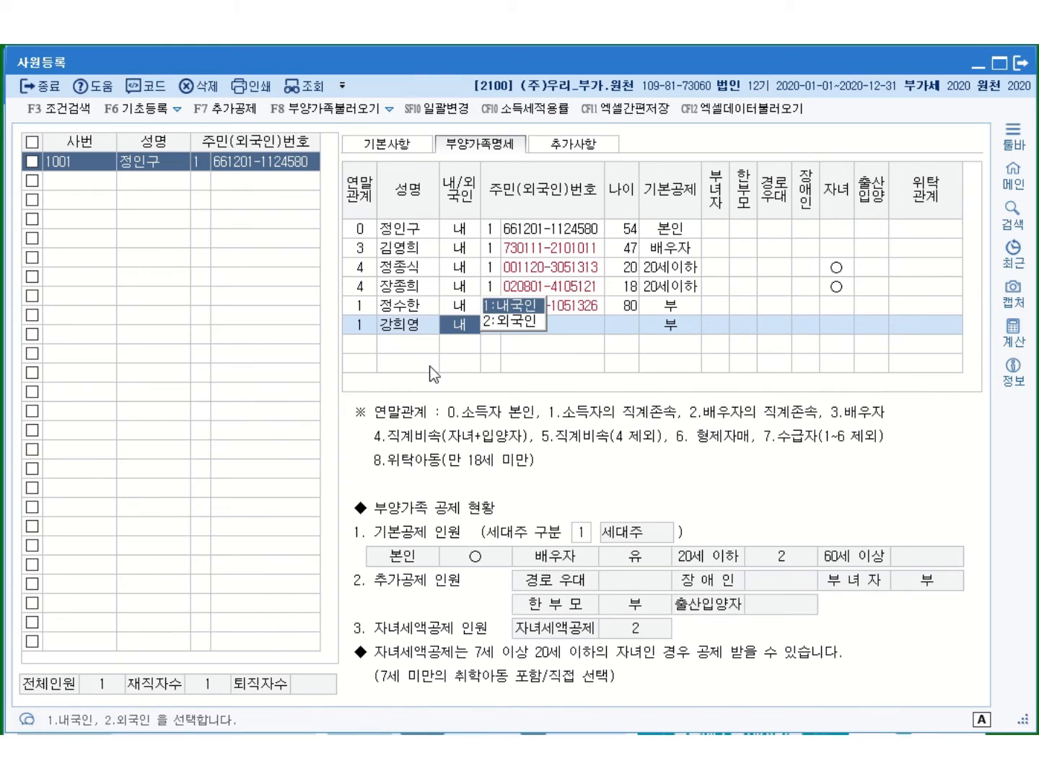
{"action": "key", "text": "Return"}
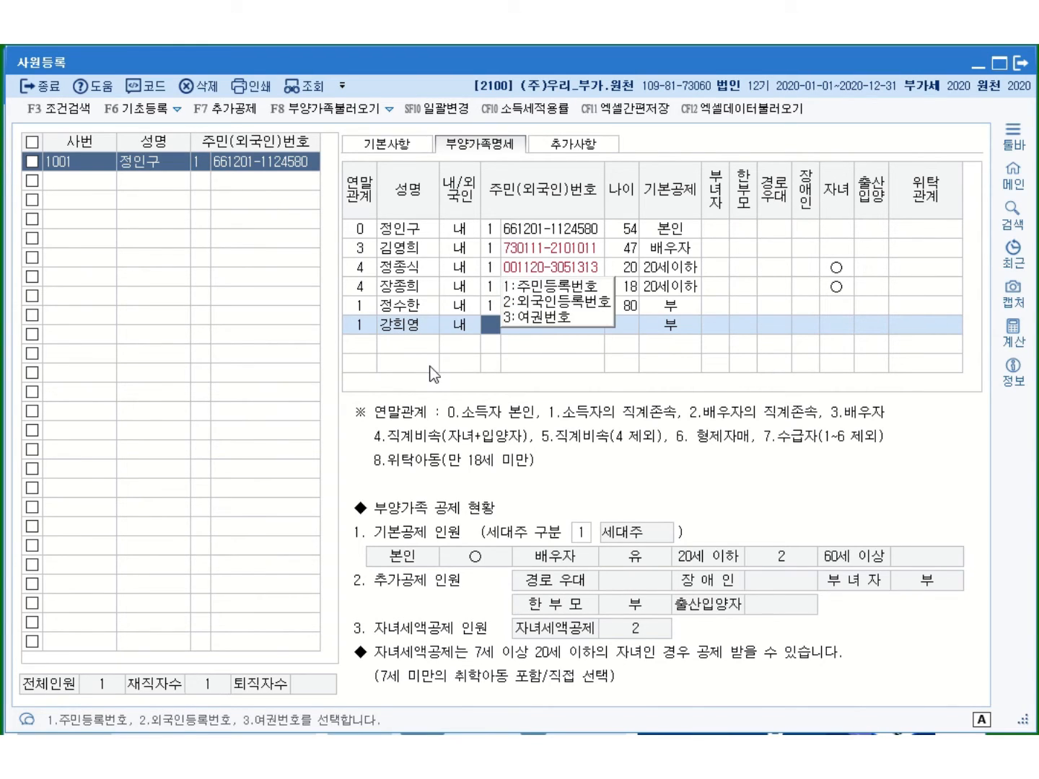
Enter her 주민번호 with ID type 1 (age 74) and set 기본공제 to 4:60세이상
{"action": "left_click", "coordinate": [539, 287]}
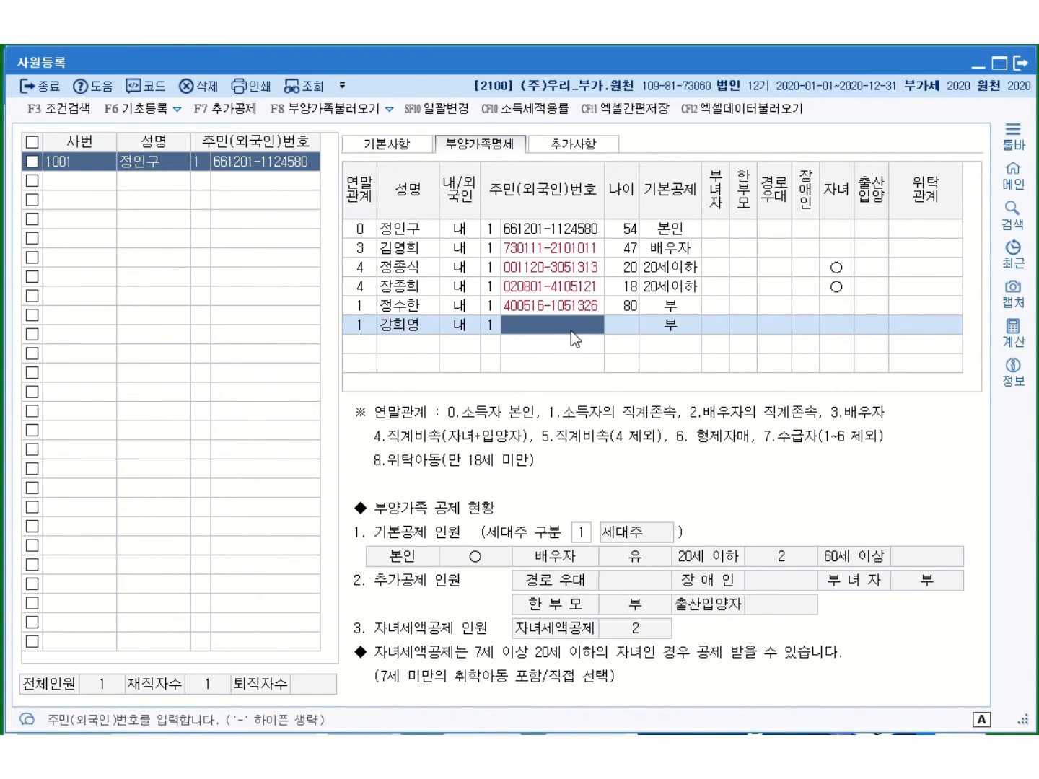
{"action": "type", "text": "46078"}
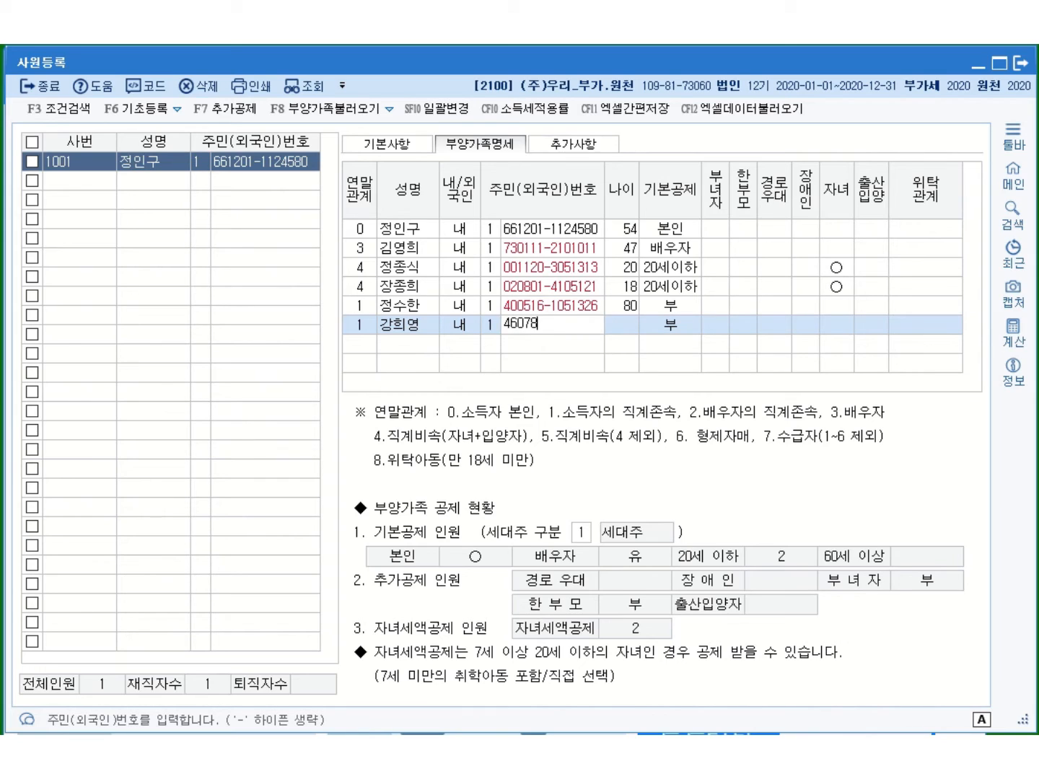
{"action": "key", "text": "BackSpace"}
{"action": "key", "text": "BackSpace"}
{"action": "key", "text": "BackSpace"}
{"action": "key", "text": "BackSpace"}
{"action": "key", "text": "BackSpace"}
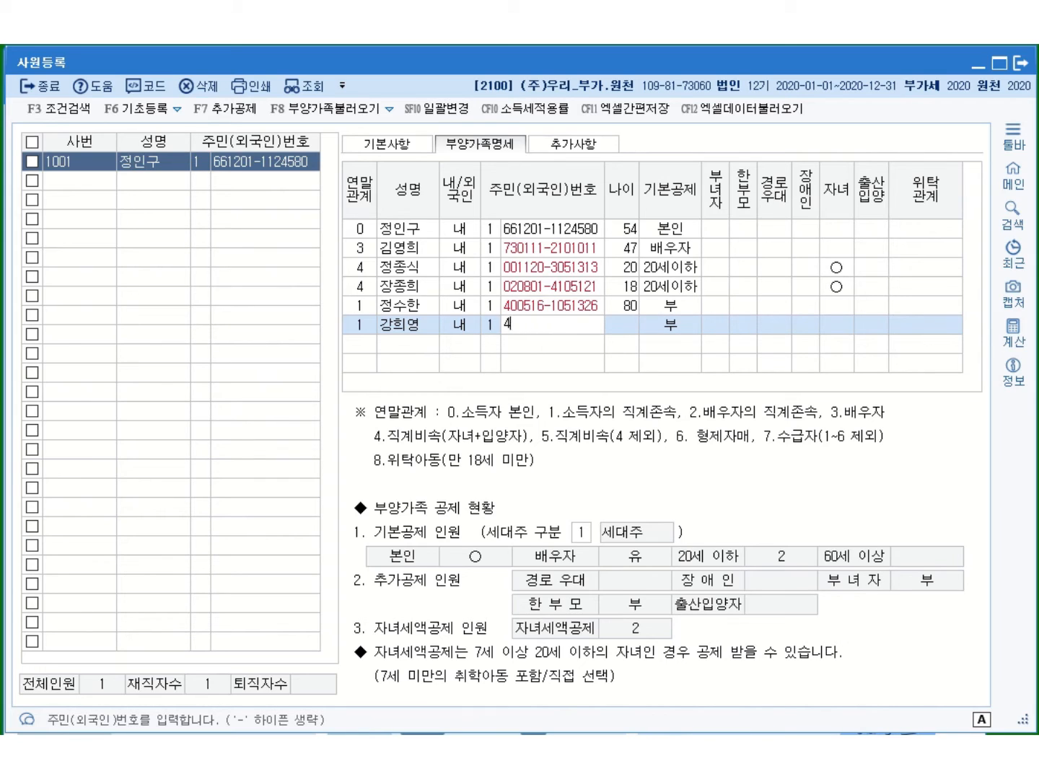
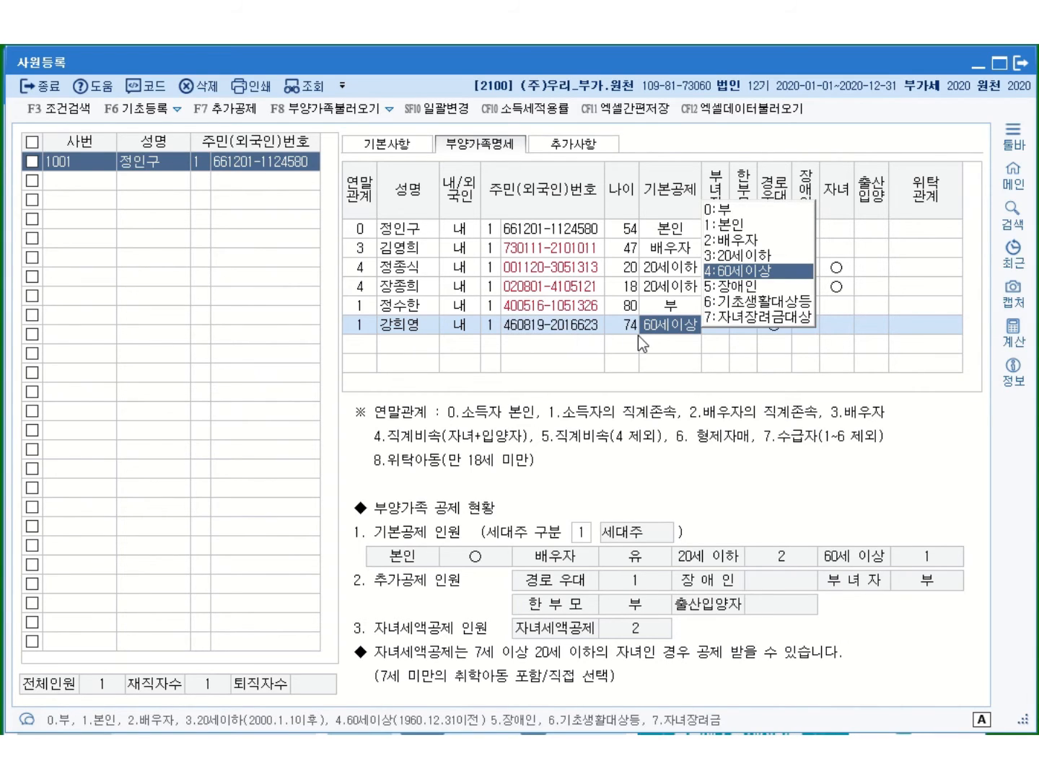
{"action": "left_click", "coordinate": [746, 269]}
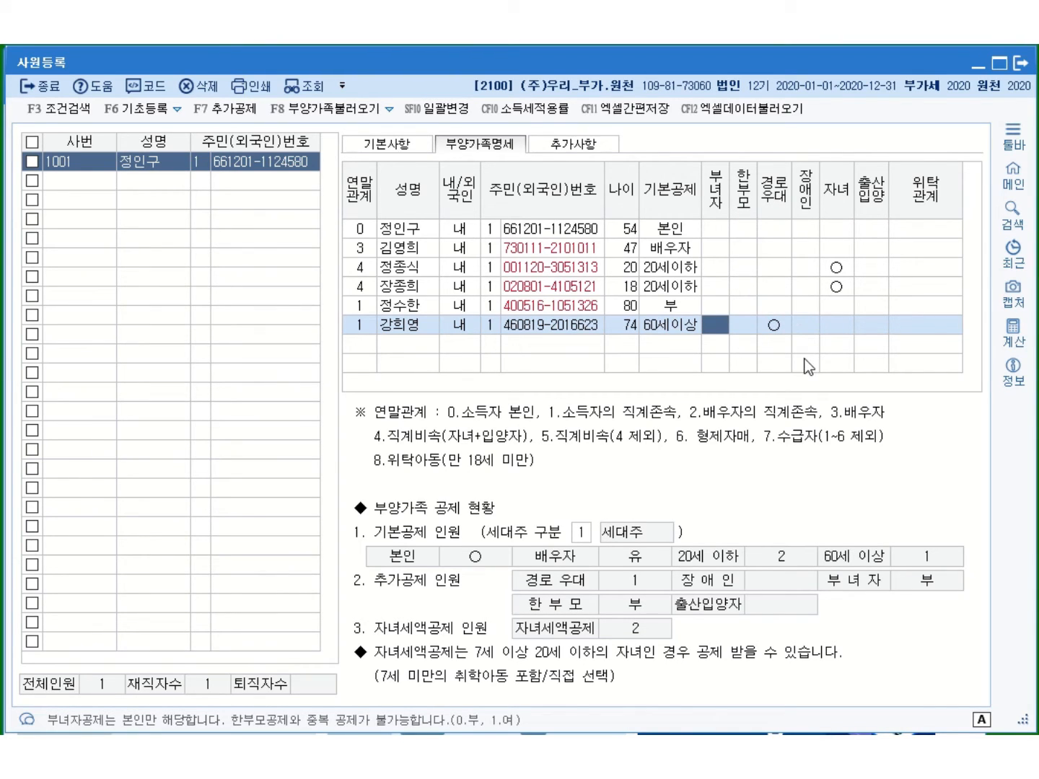
{"action": "left_click", "coordinate": [364, 344]}
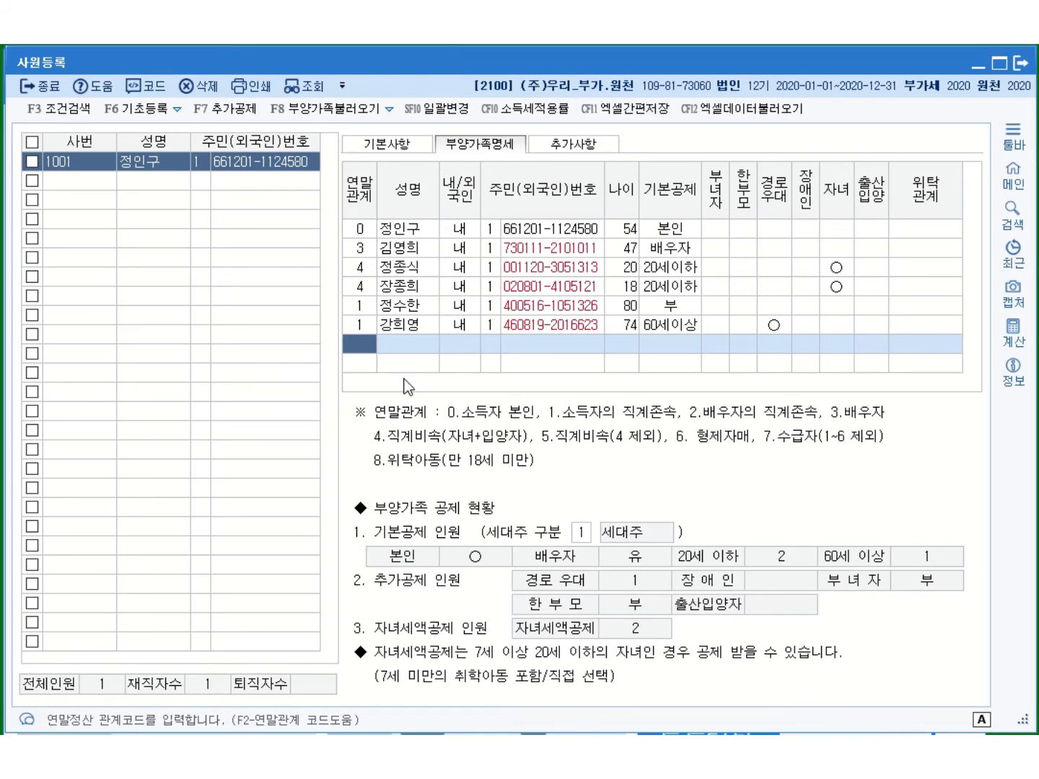
Enter the sibling under code 6 with name and 주민번호 (age 43), 기본공제 0:부
{"action": "type", "text": "6"}
{"action": "key", "text": "Return"}
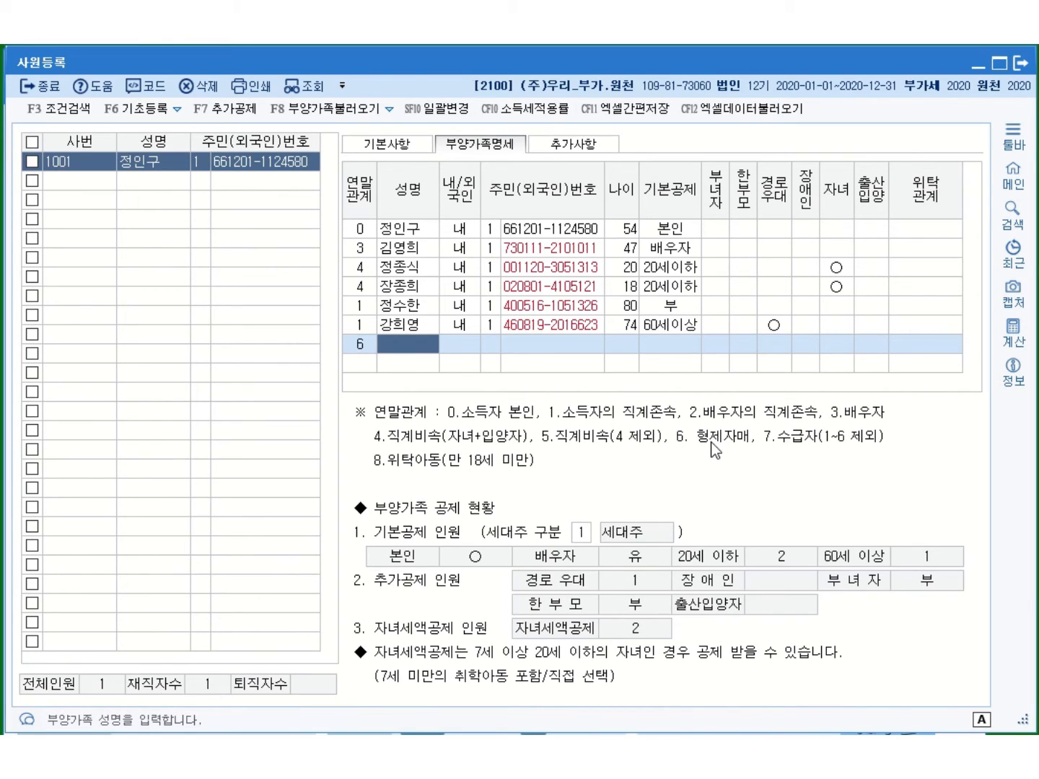
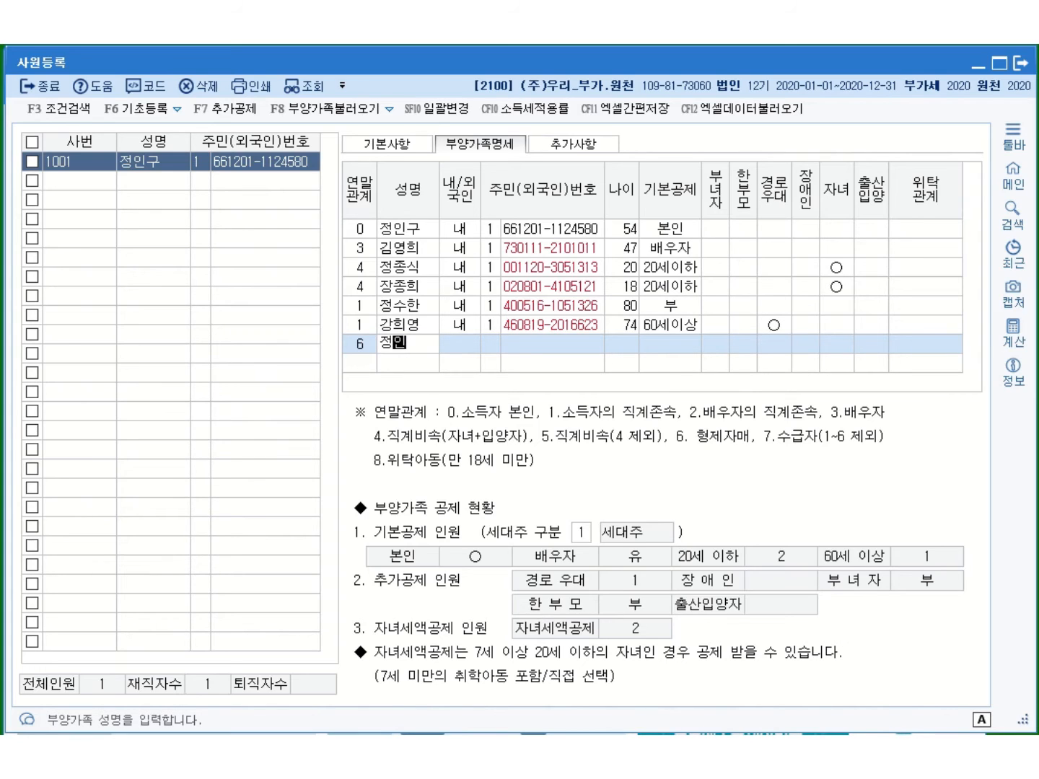
{"action": "key", "text": "Return"}
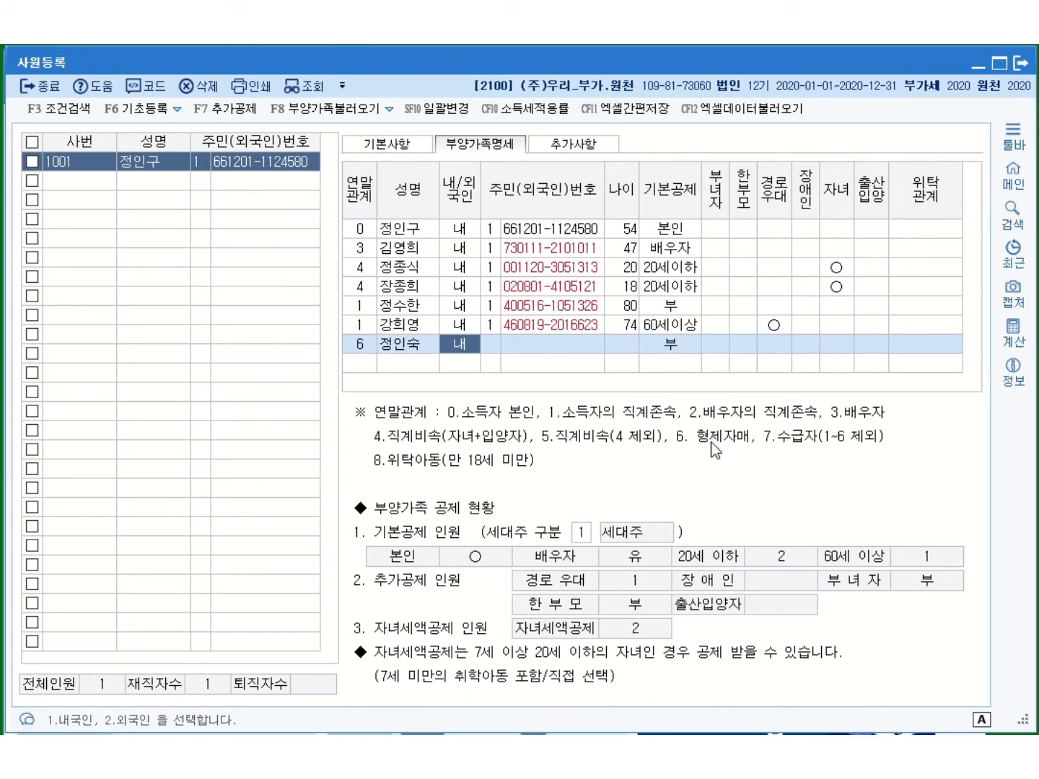
{"action": "key", "text": "Return"}
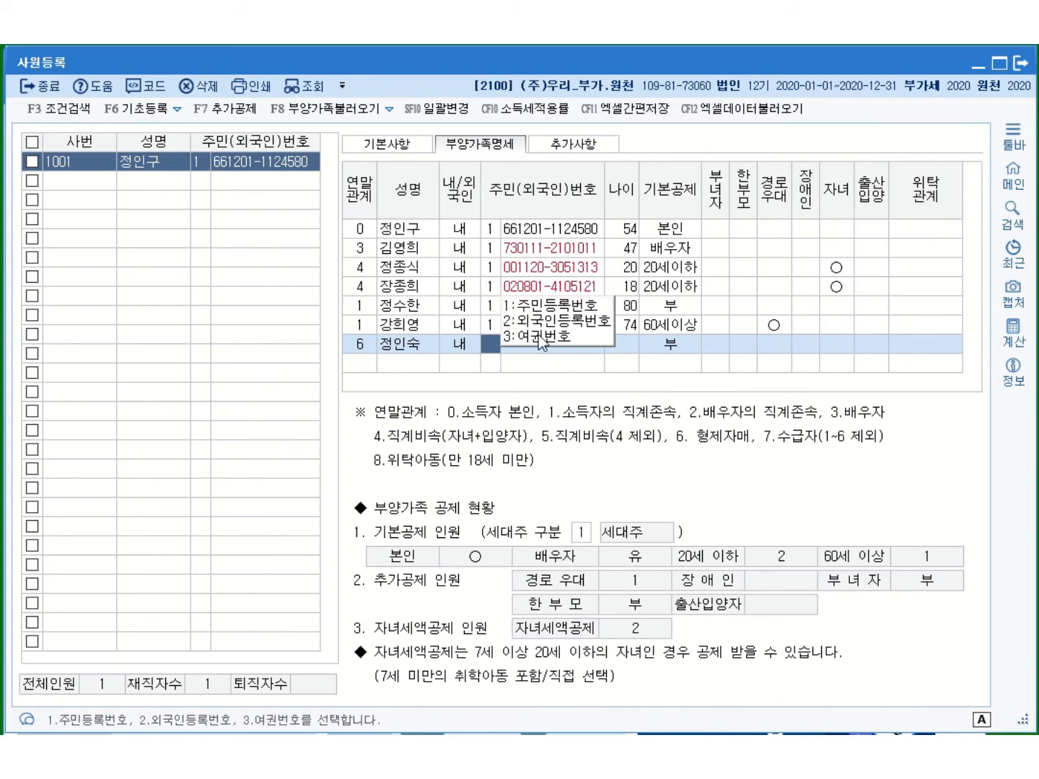
{"action": "key", "text": "Return"}
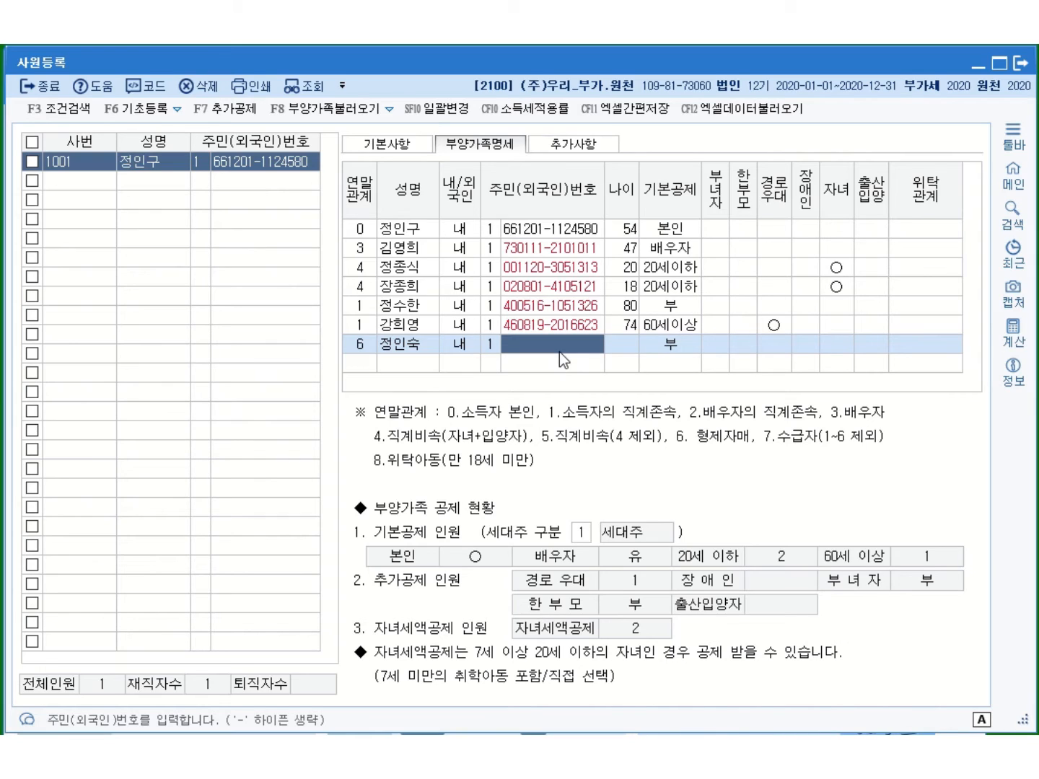
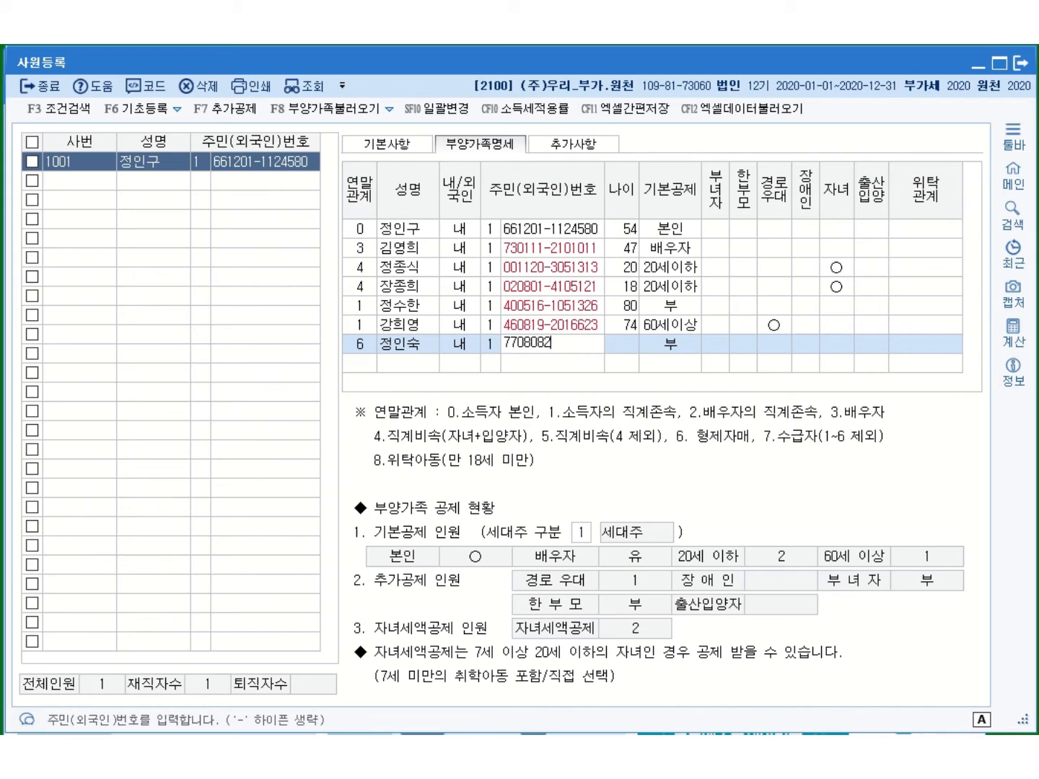
{"action": "key", "text": "Return"}
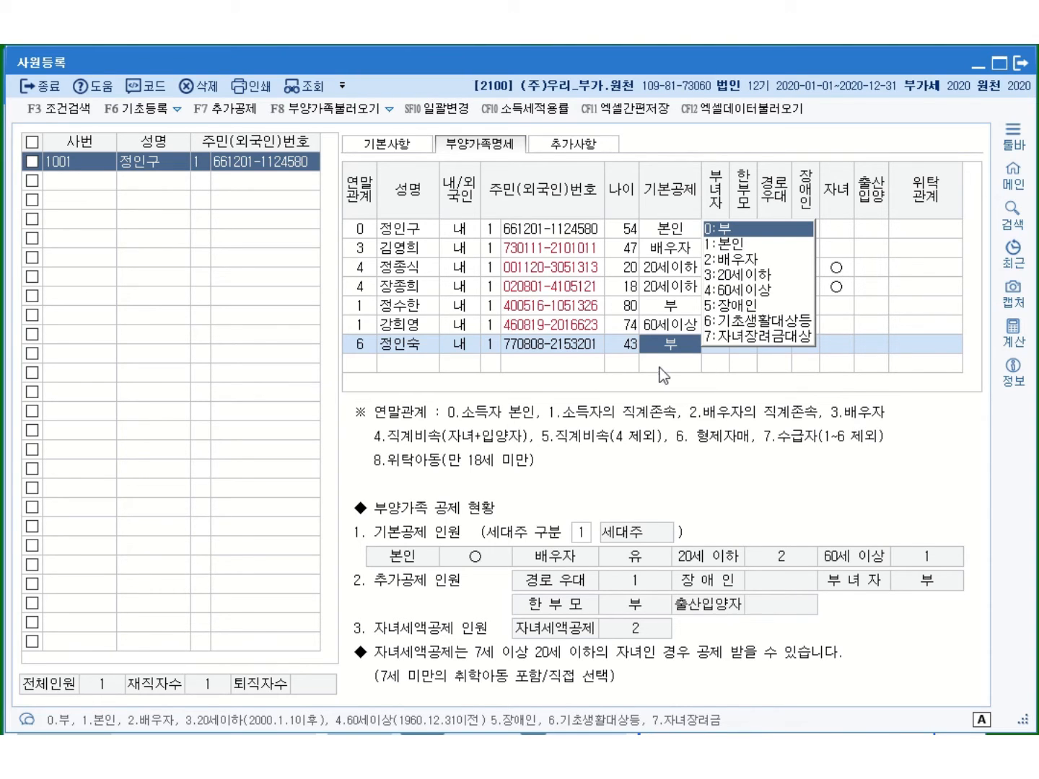
{"action": "left_click", "coordinate": [365, 365]}
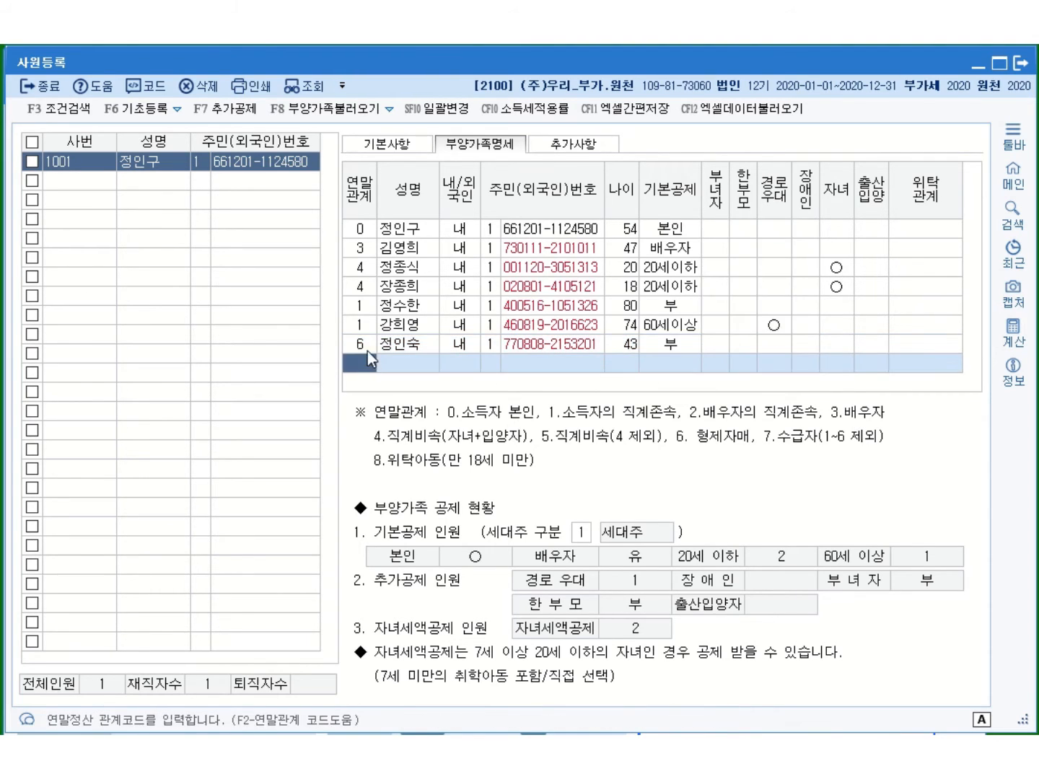
{"action": "left_click", "coordinate": [367, 352]}
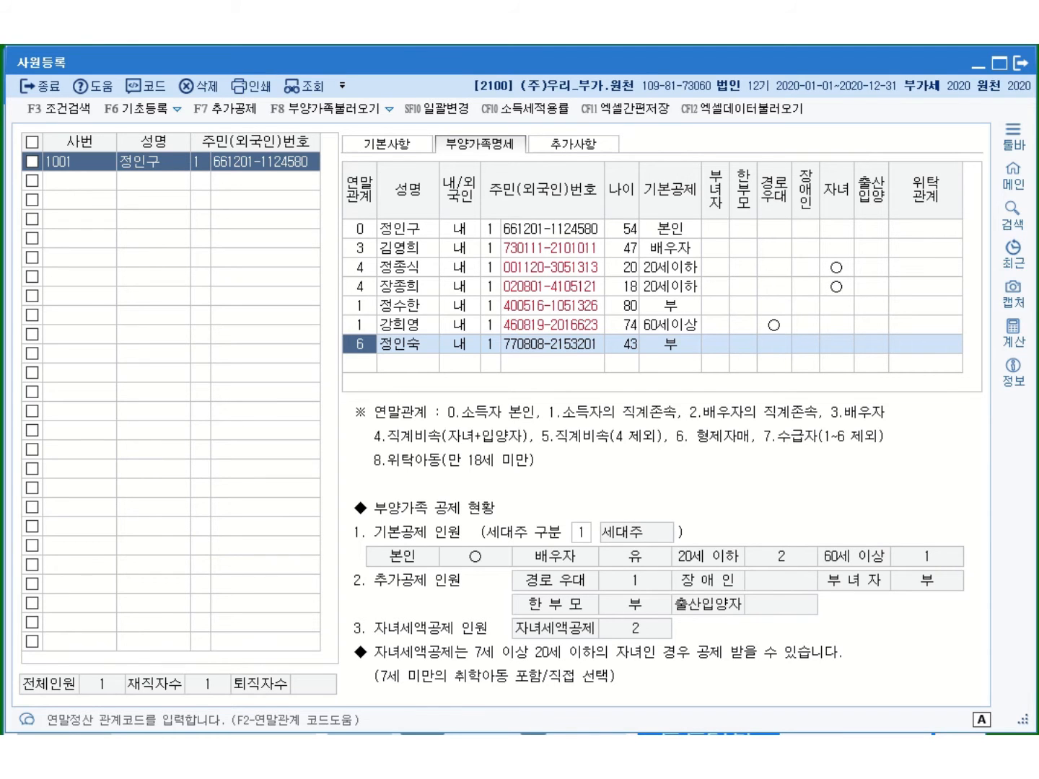
On slide 6, mark 5,000,000원, 생산직여부 부 and '당사 중국지사 관리부 근무' in red
{"action": "key", "text": "alt+Tab"}
{"action": "scroll", "coordinate": [464, 487], "scroll_direction": "down", "scroll_amount": 10}
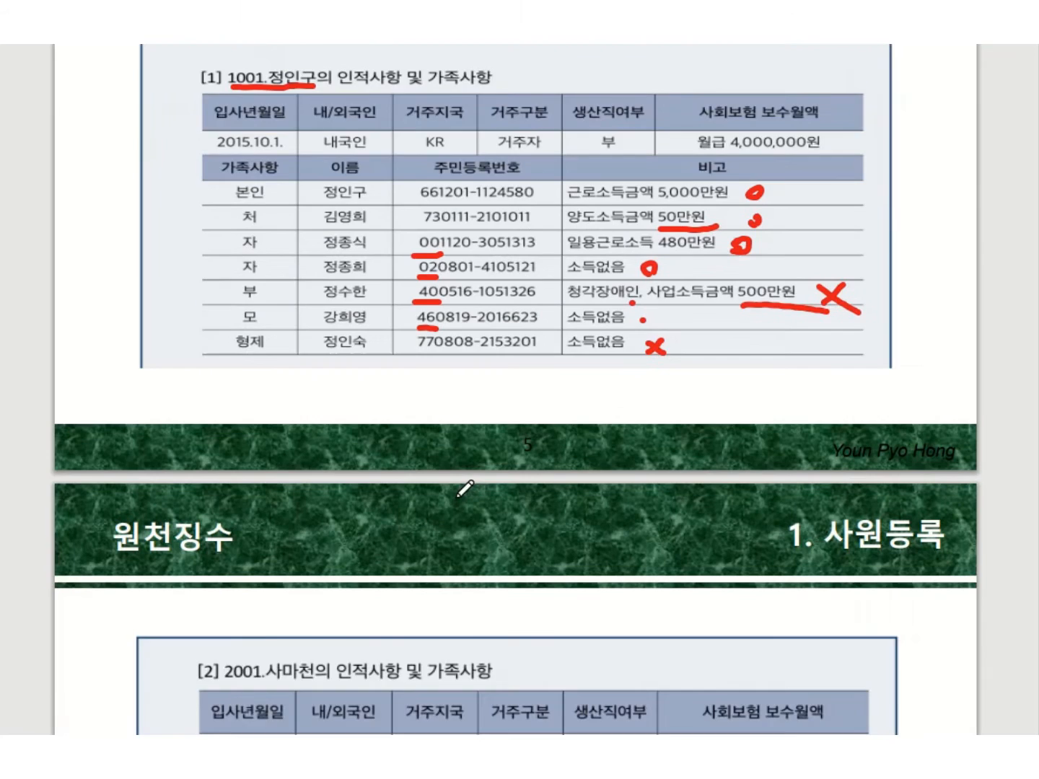
{"action": "scroll", "coordinate": [458, 496], "scroll_direction": "down", "scroll_amount": 2}
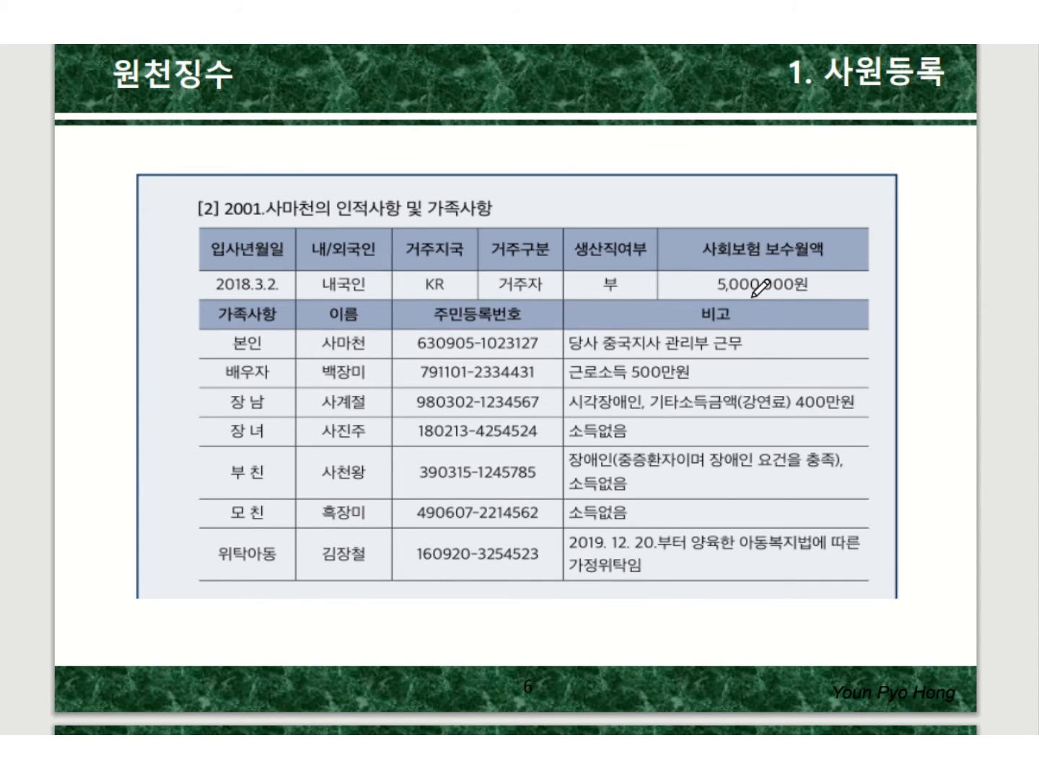
{"action": "left_click_drag", "start_coordinate": [751, 295], "coordinate": [762, 293]}
{"action": "left_click_drag", "start_coordinate": [622, 285], "coordinate": [637, 282]}
{"action": "left_click_drag", "start_coordinate": [594, 354], "coordinate": [757, 353]}
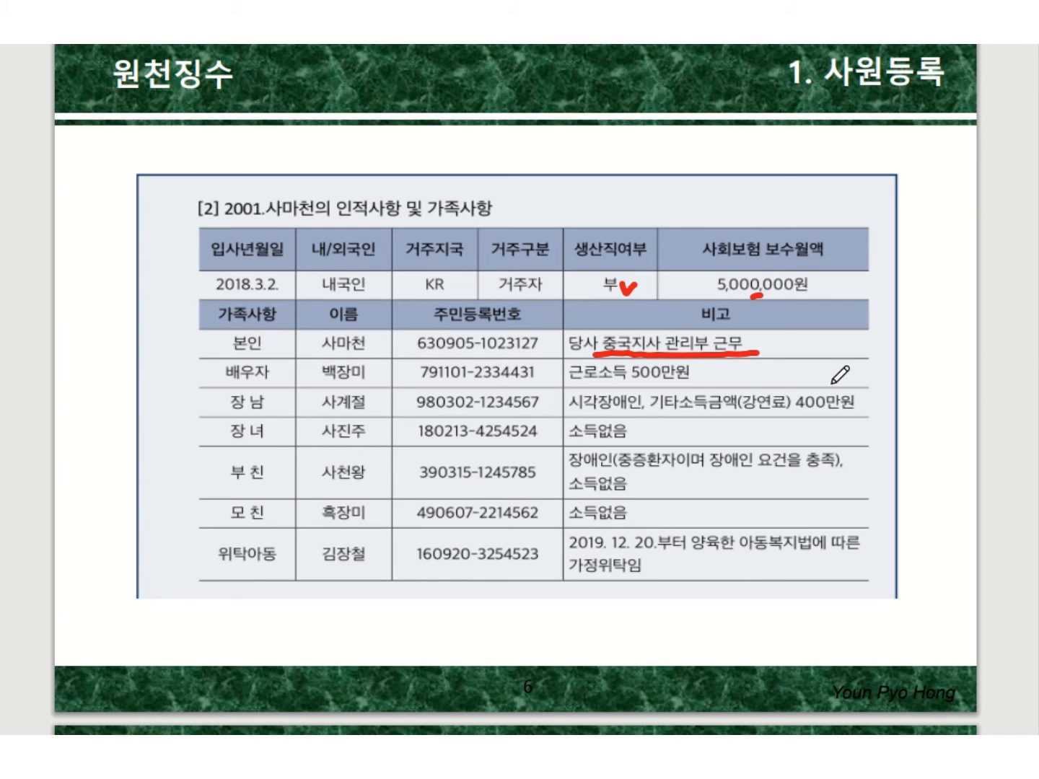
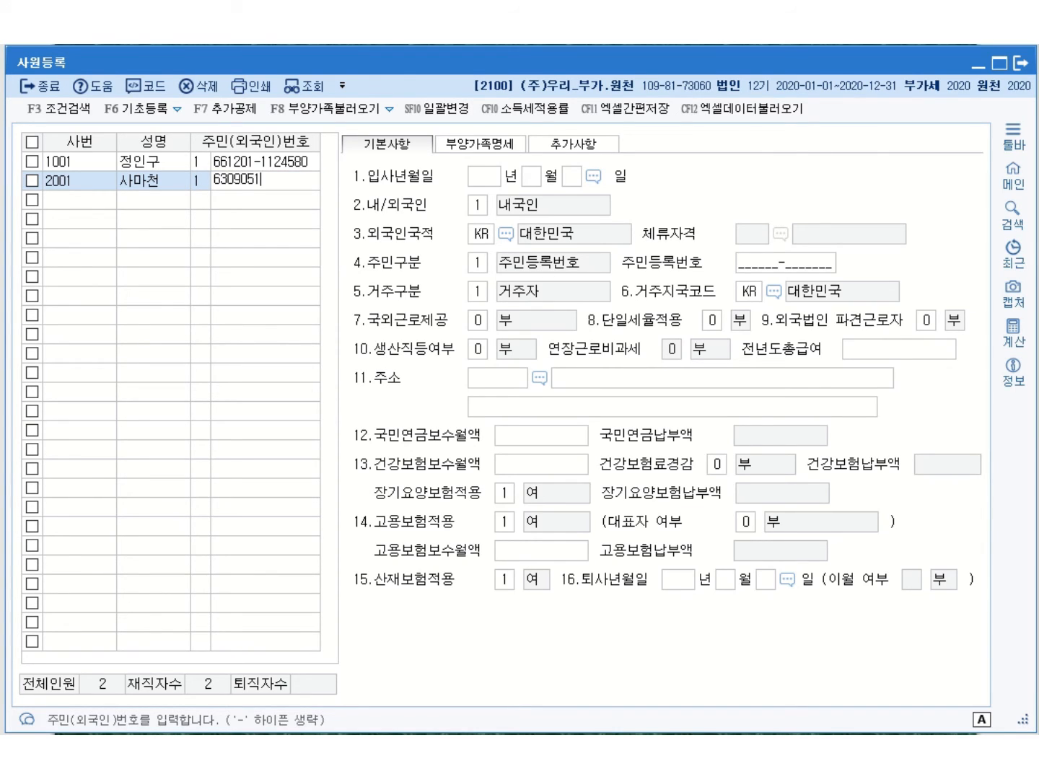
Enter the employee's 주민번호, hire date 2018-03-02, and 국외근로제공 월 100만원 비과세
{"action": "key", "text": "Return"}
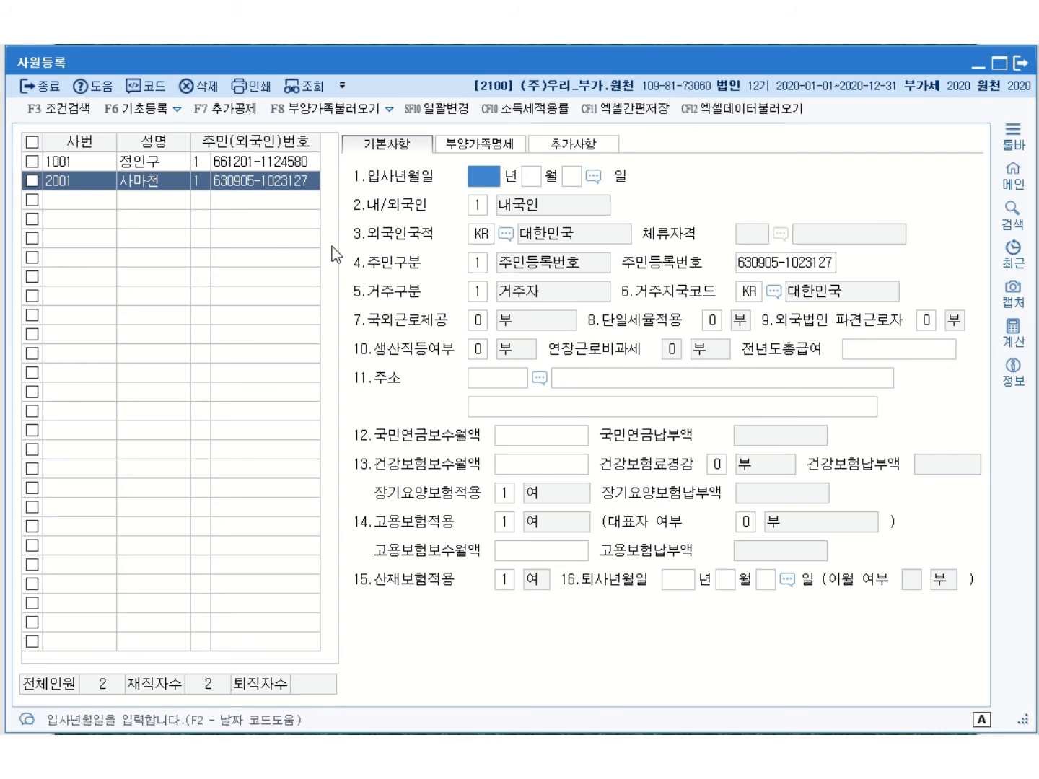
{"action": "type", "text": "2018 년 "}
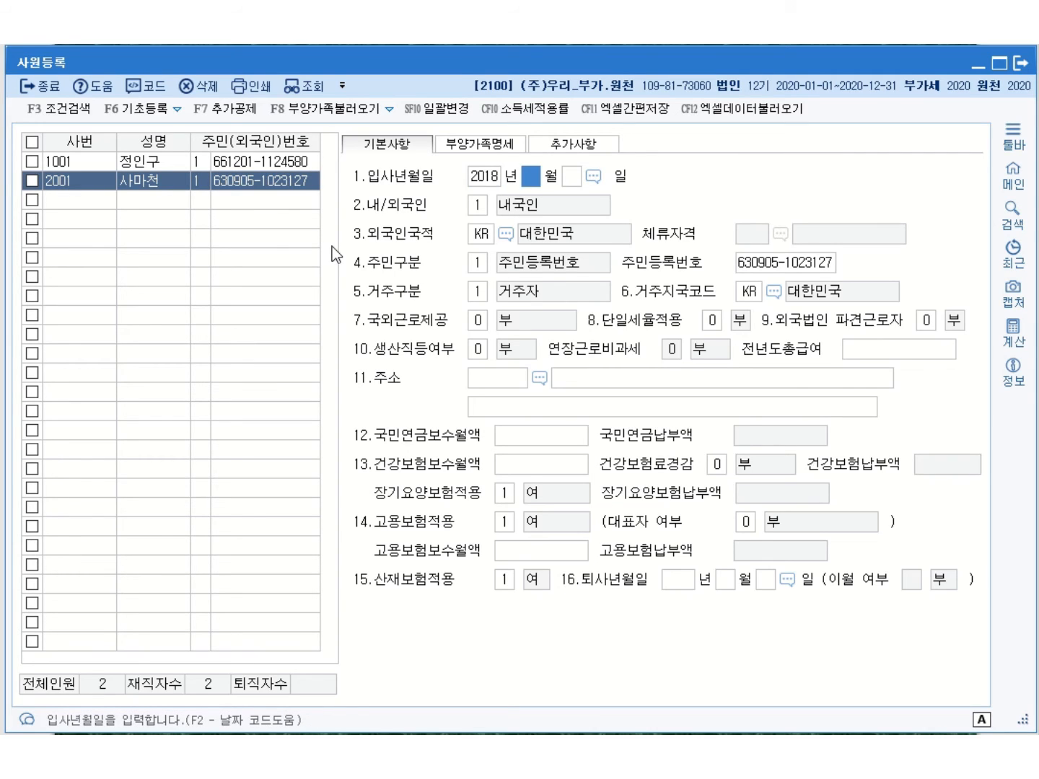
{"action": "type", "text": "3 월 2"}
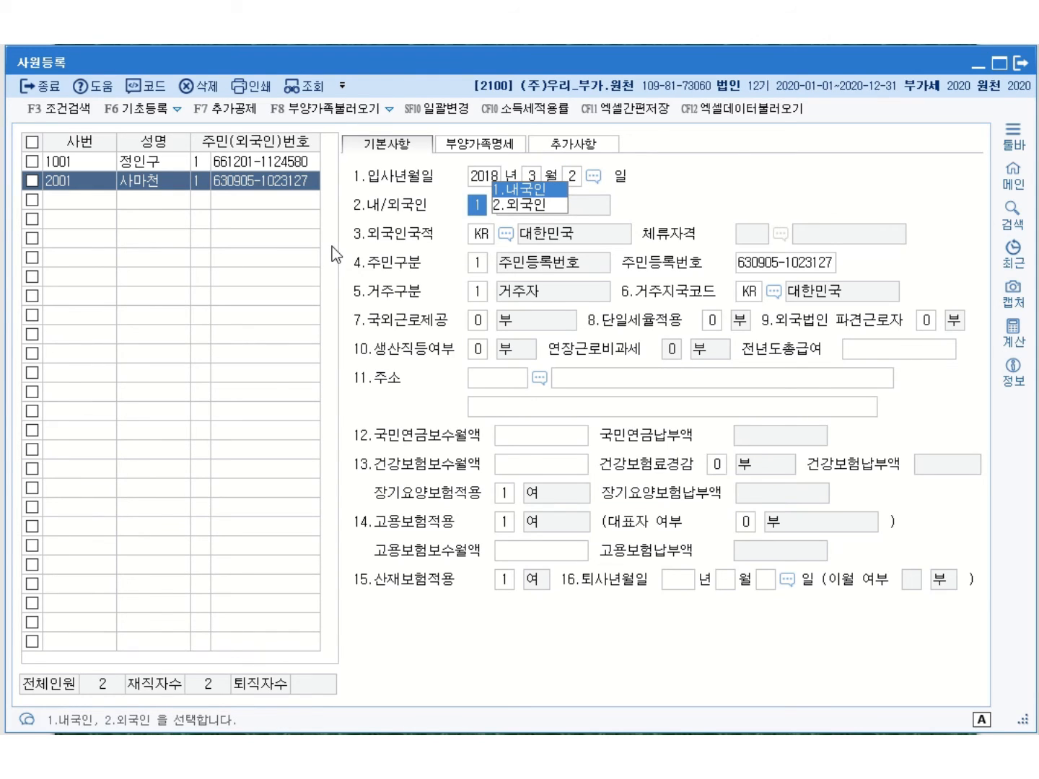
{"action": "key", "text": "Return"}
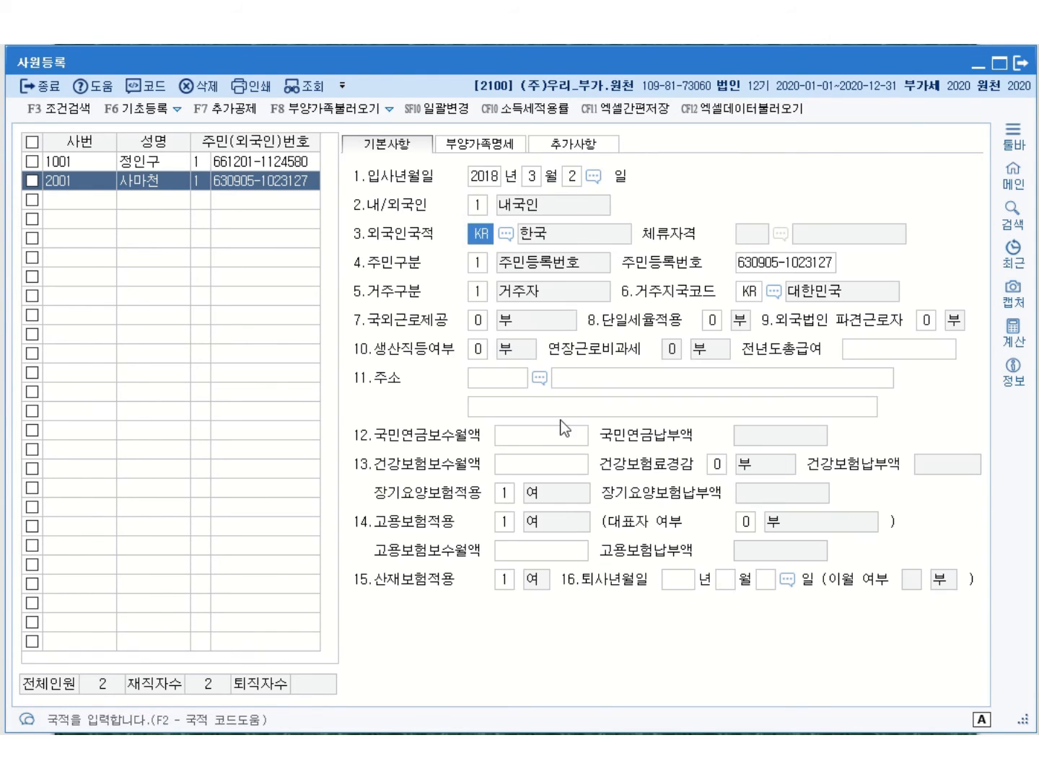
{"action": "left_click", "coordinate": [478, 323]}
{"action": "left_click", "coordinate": [556, 291]}
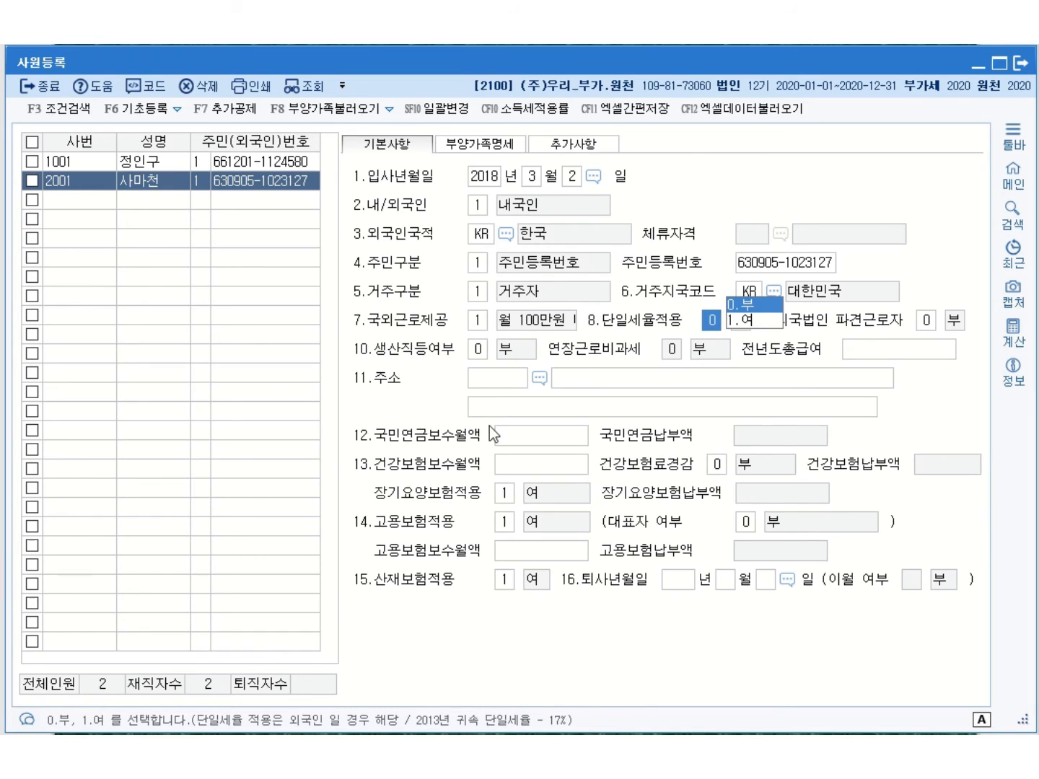
Set the pension, health and employment insurance monthly bases to 5,000,000 each, then show 부양가족명세
{"action": "left_click", "coordinate": [544, 443]}
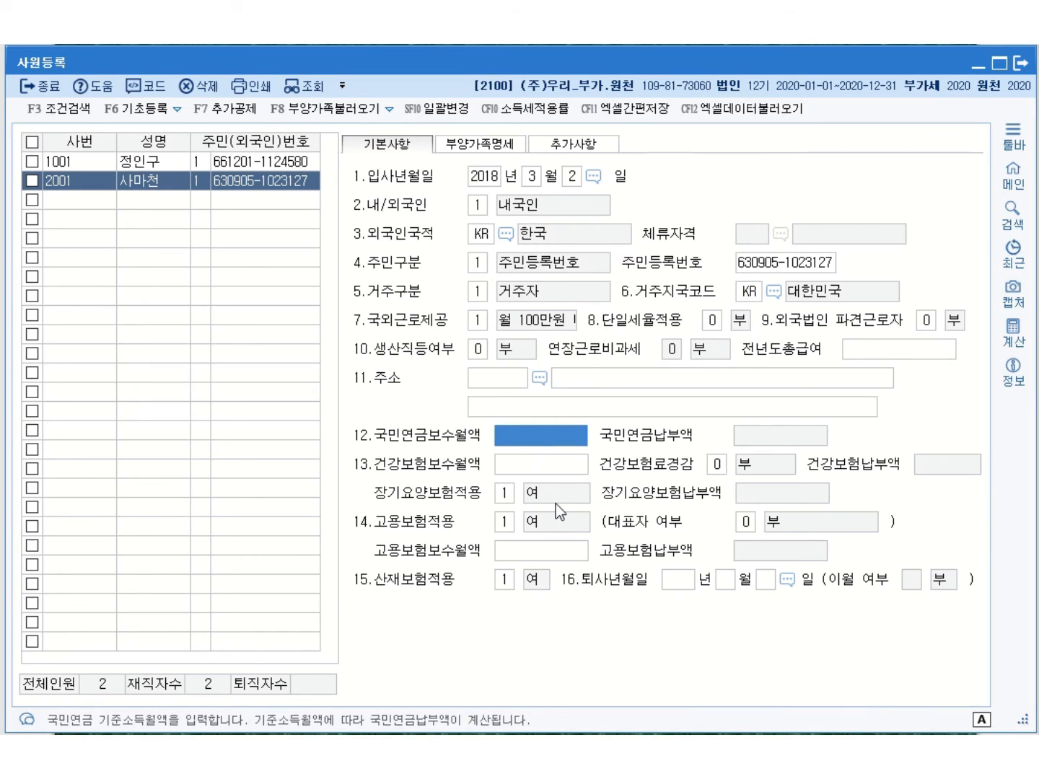
{"action": "type", "text": "5000000"}
{"action": "key", "text": "Return"}
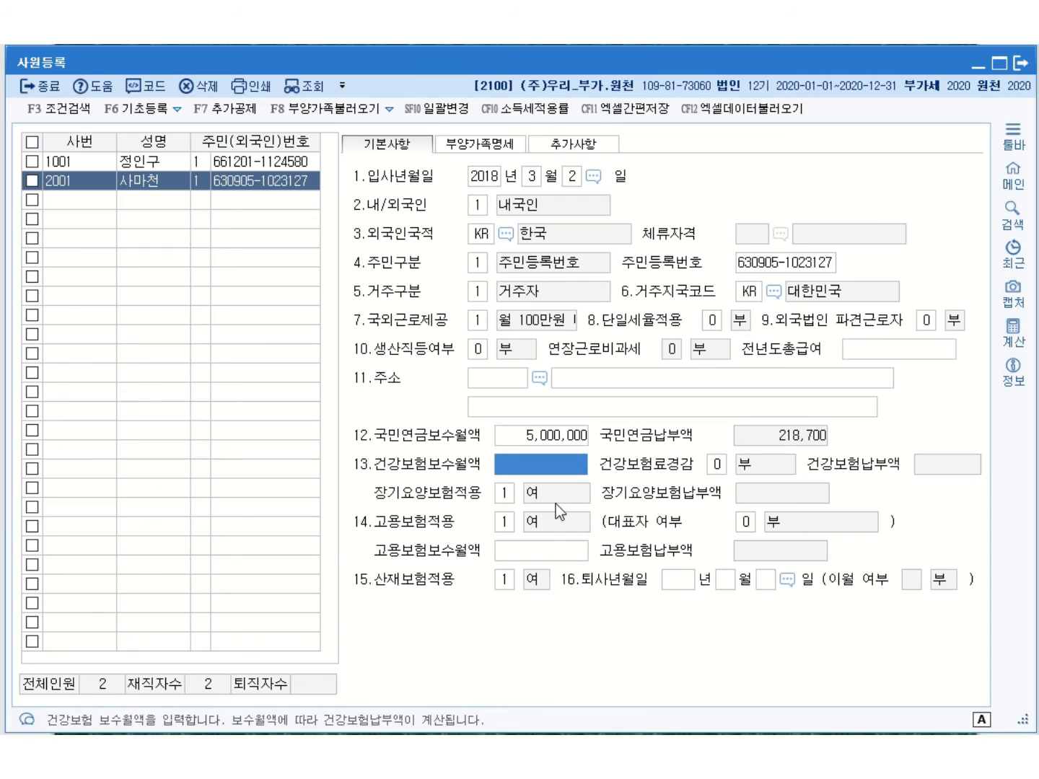
{"action": "type", "text": "5000000"}
{"action": "key", "text": "Return"}
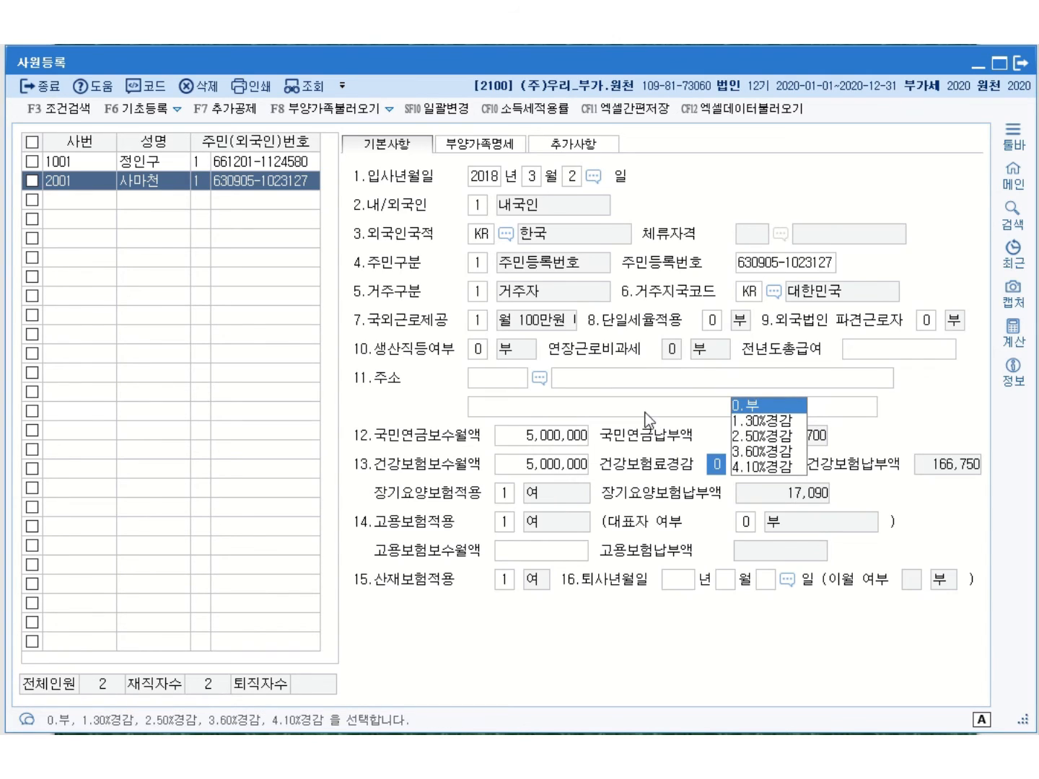
{"action": "key", "text": "Return"}
{"action": "type", "text": "5000000"}
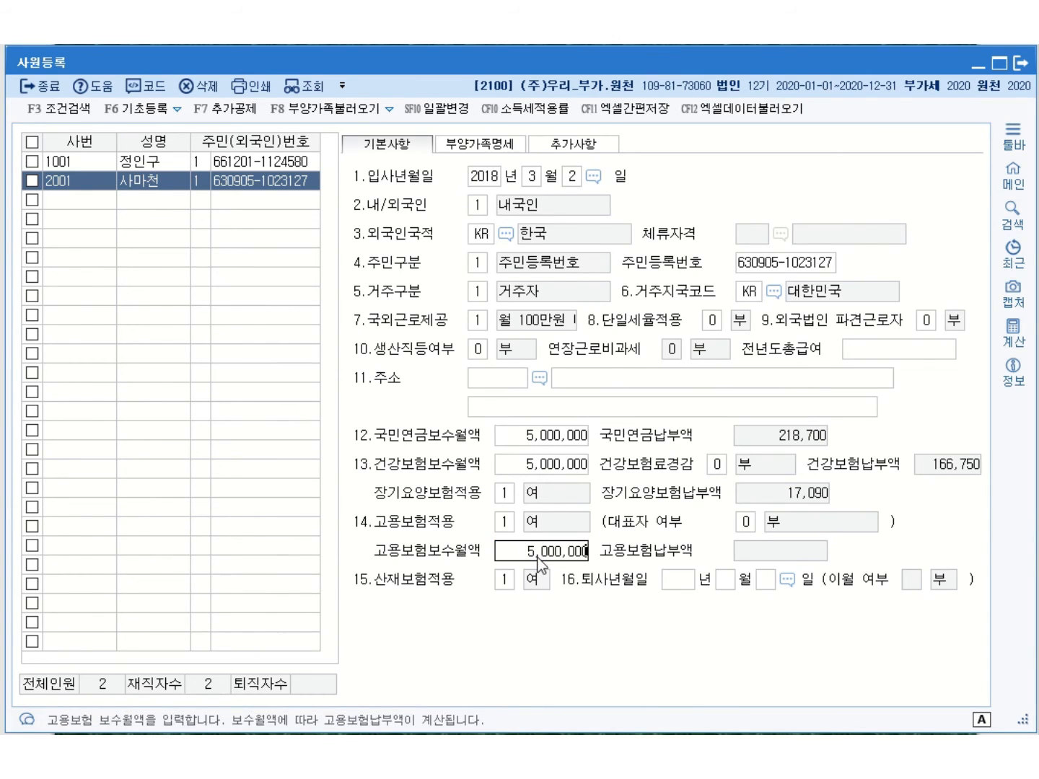
{"action": "key", "text": "Return"}
{"action": "left_click", "coordinate": [533, 580]}
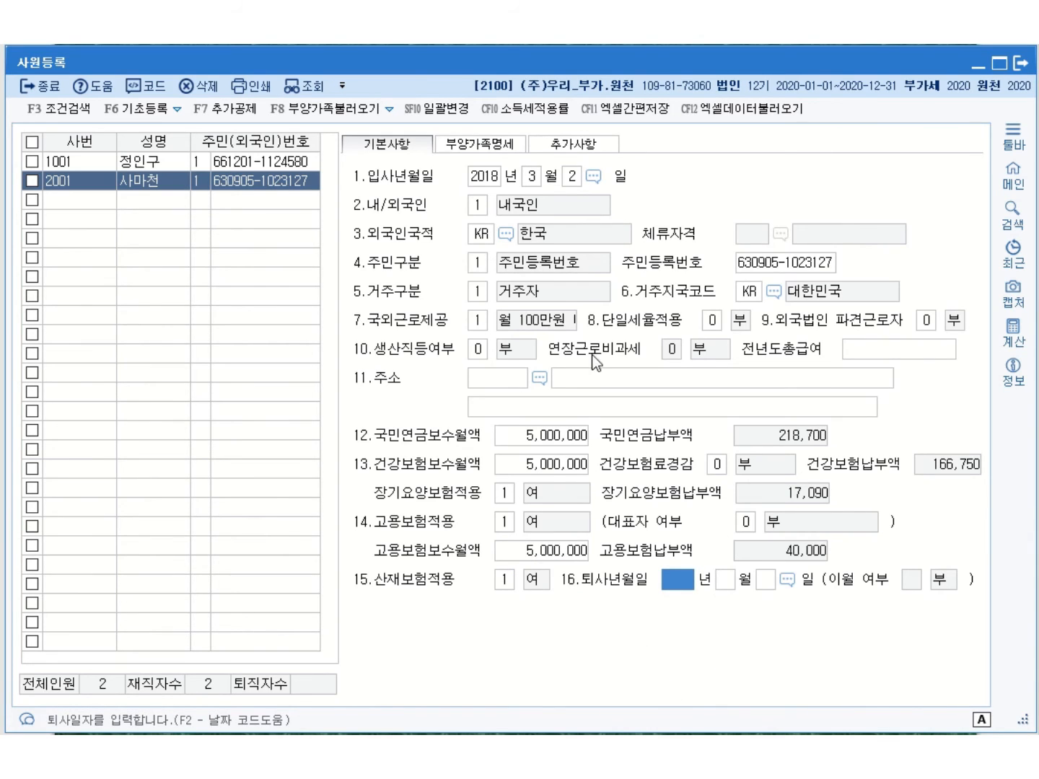
{"action": "left_click", "coordinate": [521, 159]}
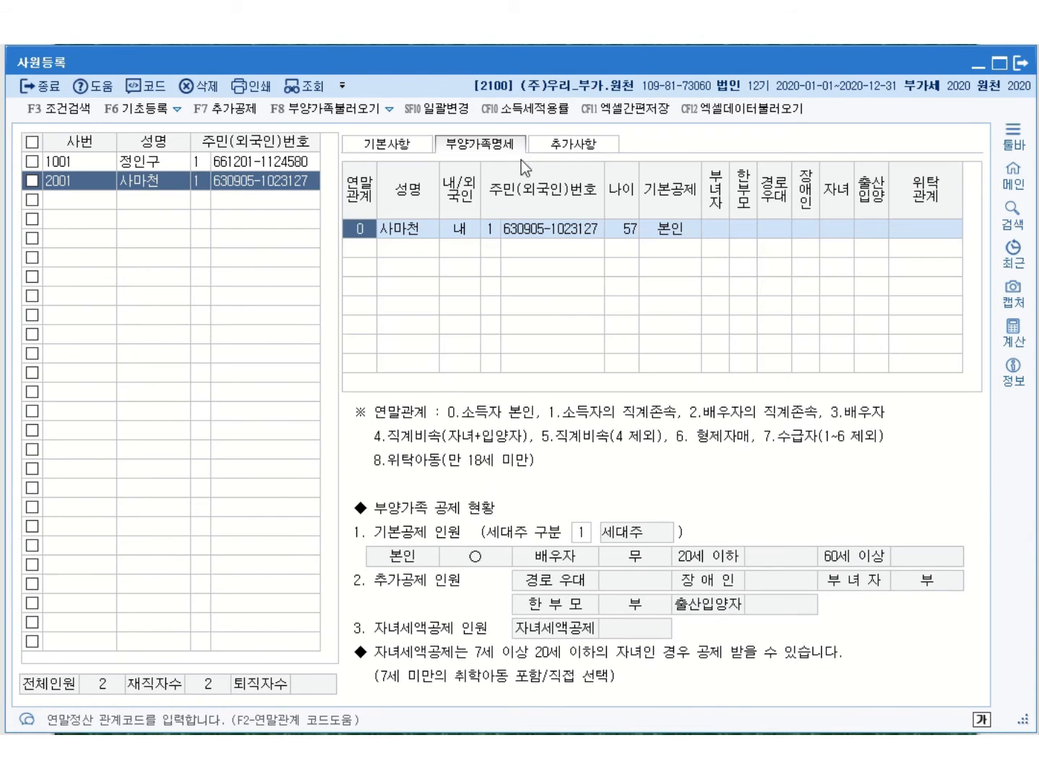
Add the spouse under relation 3 as 내국인 with her 주민번호 (age 41), 기본공제 2:배우자
{"action": "left_click", "coordinate": [367, 256]}
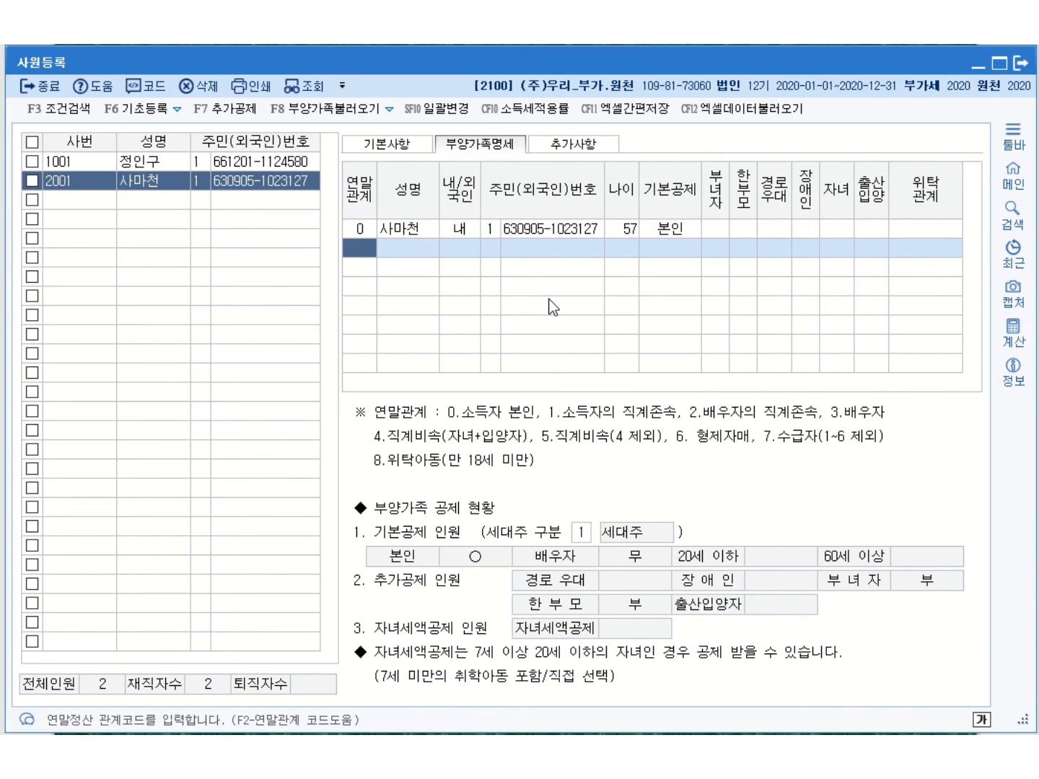
{"action": "type", "text": "3"}
{"action": "key", "text": "Return"}
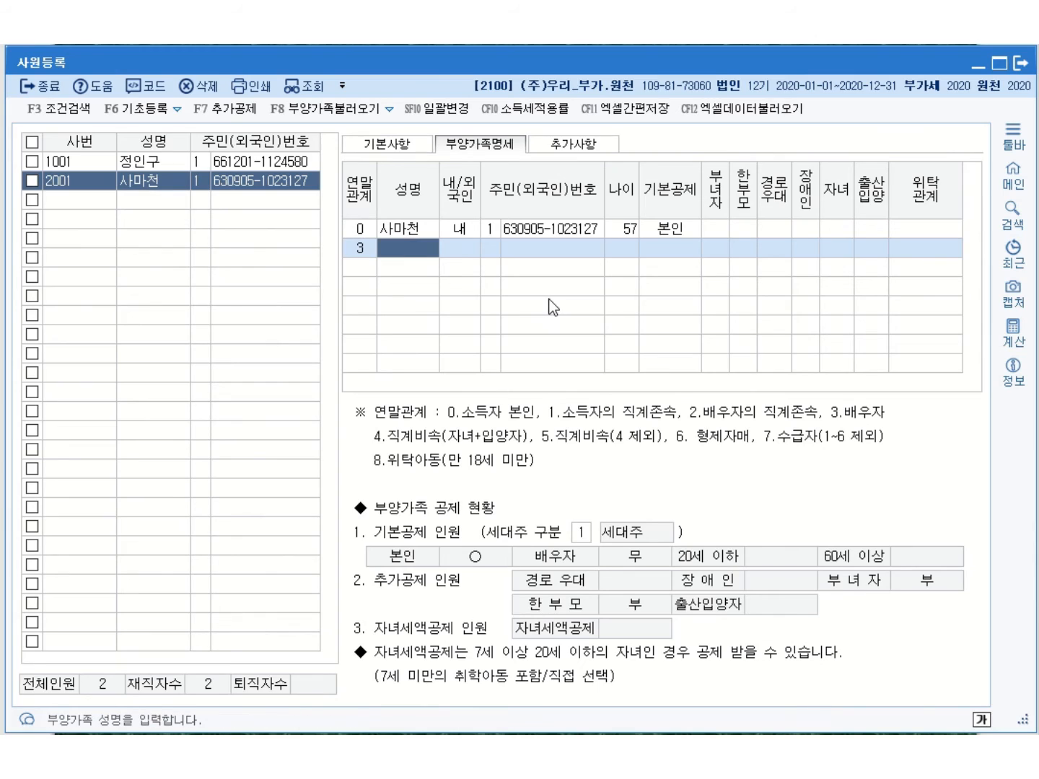
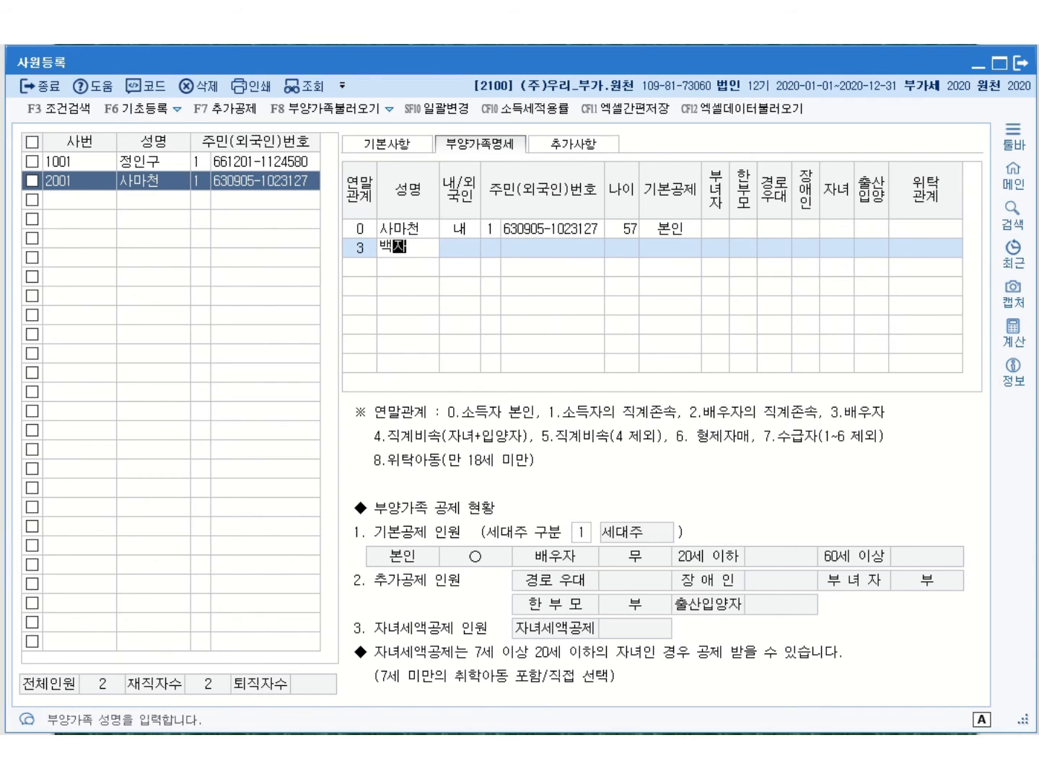
{"action": "key", "text": "Return"}
{"action": "key", "text": "Return"}
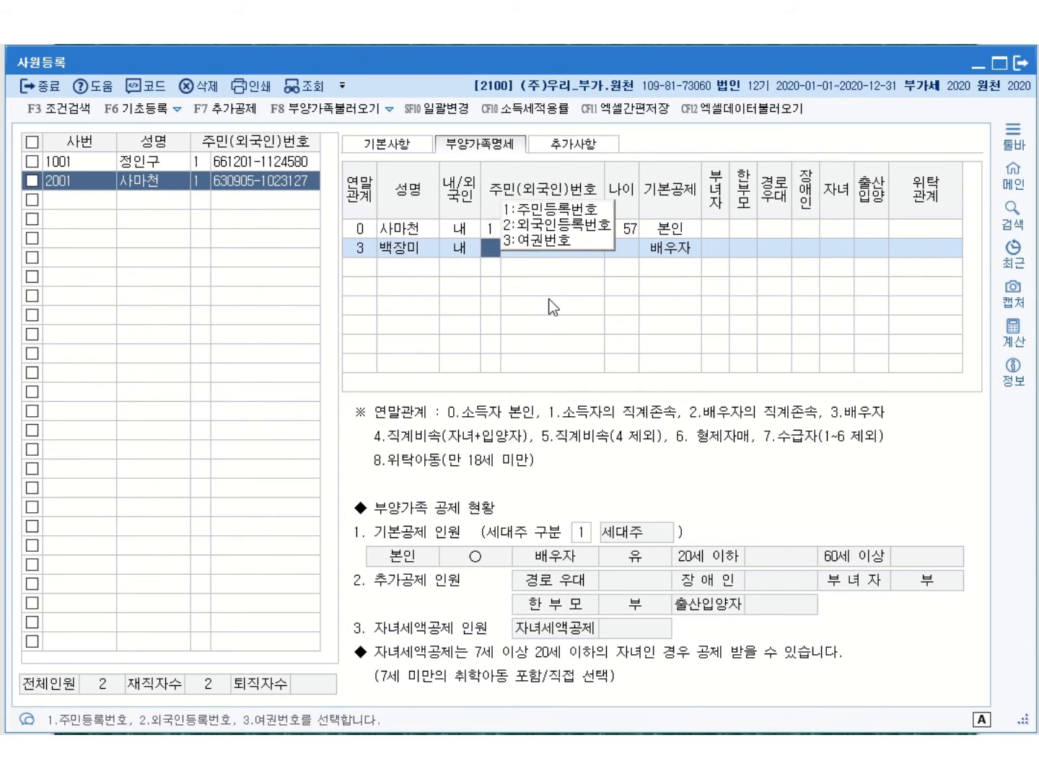
{"action": "type", "text": "1"}
{"action": "key", "text": "Return"}
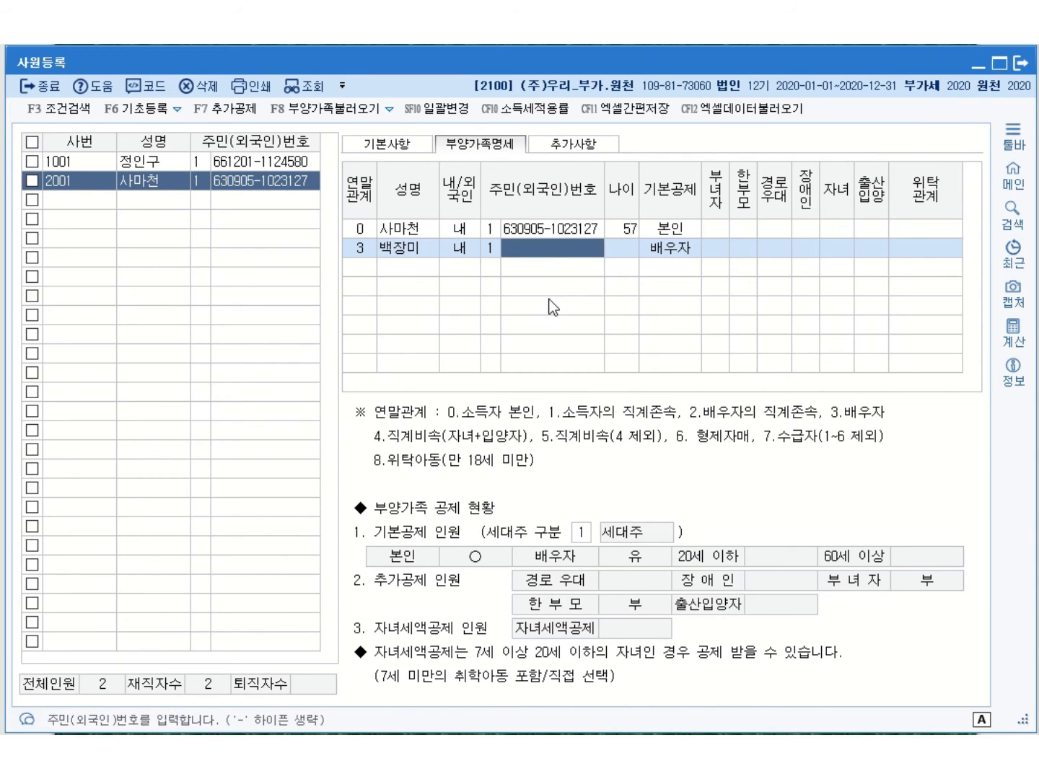
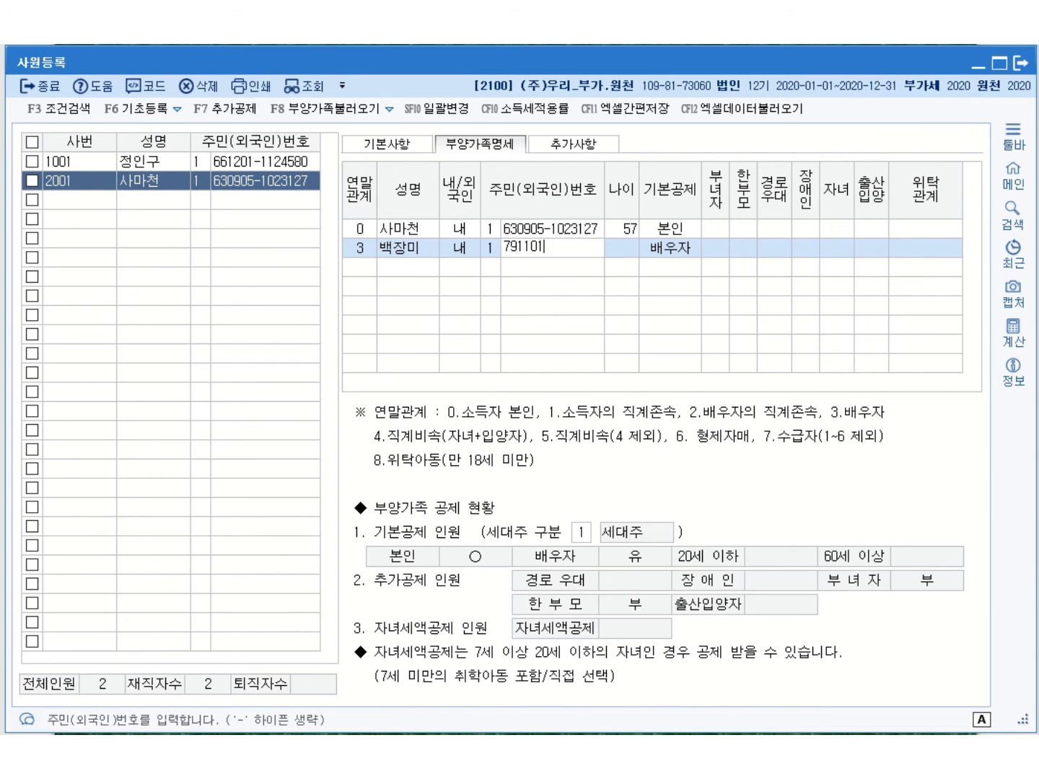
{"action": "key", "text": "Return"}
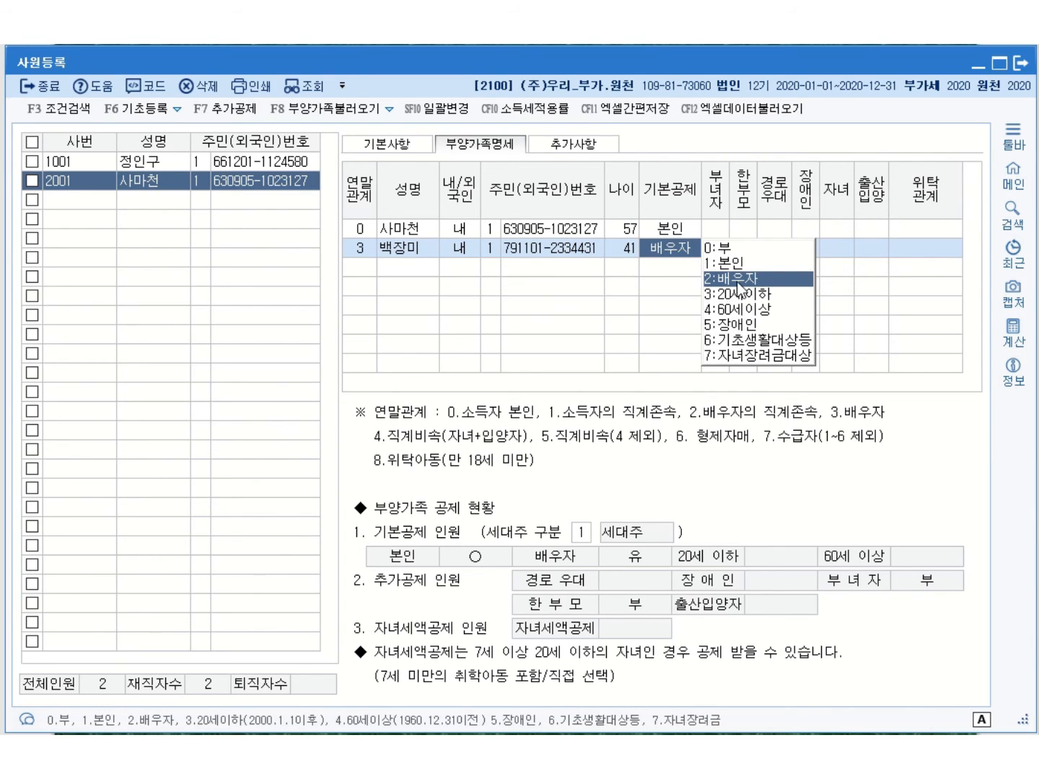
{"action": "left_click", "coordinate": [738, 282]}
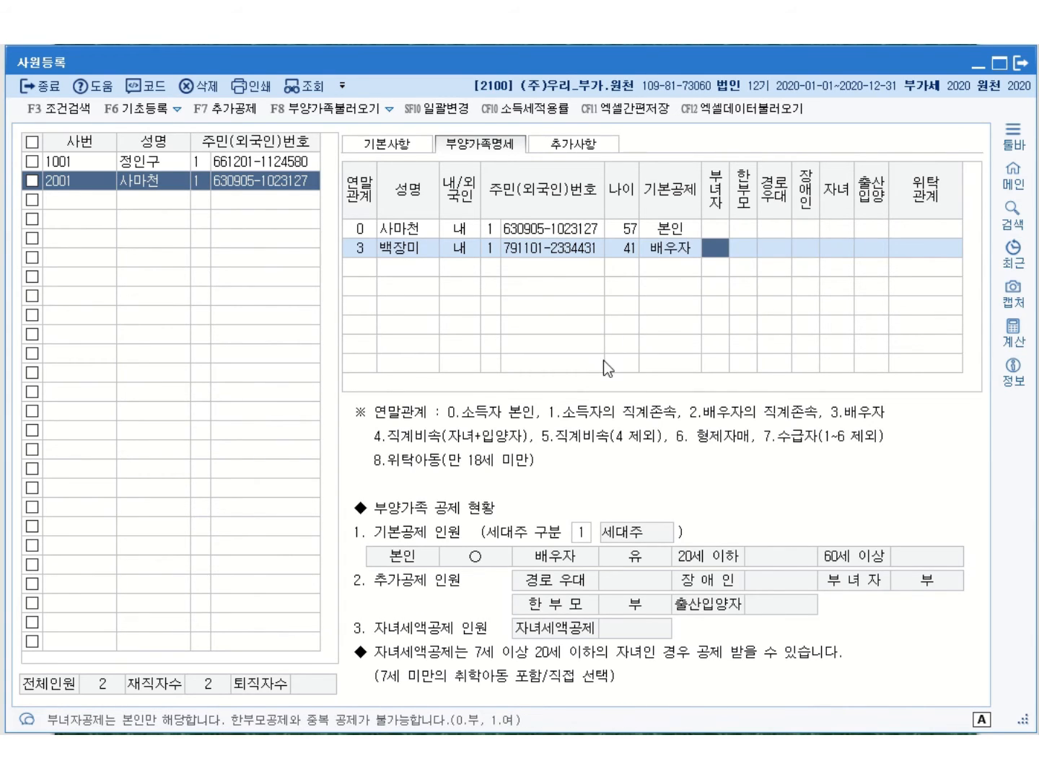
{"action": "left_click", "coordinate": [361, 266]}
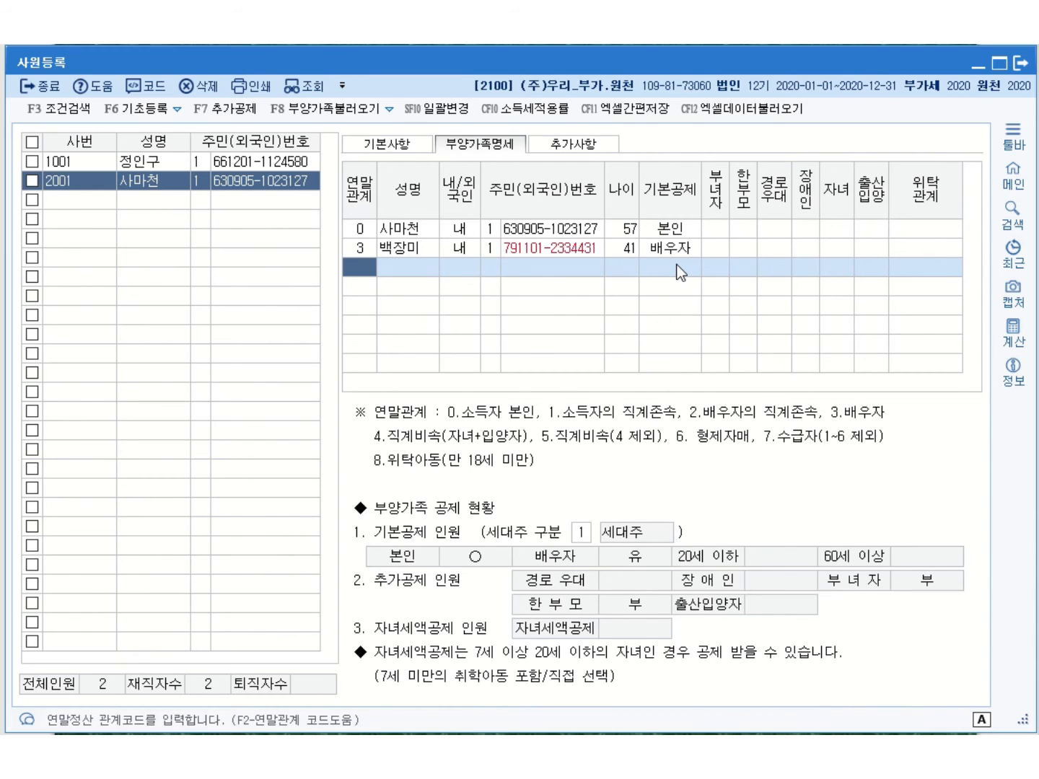
Add the first child under relation 4 as 내국인 with his 주민번호 (age 22), not claimed
{"action": "type", "text": "4"}
{"action": "key", "text": "Return"}
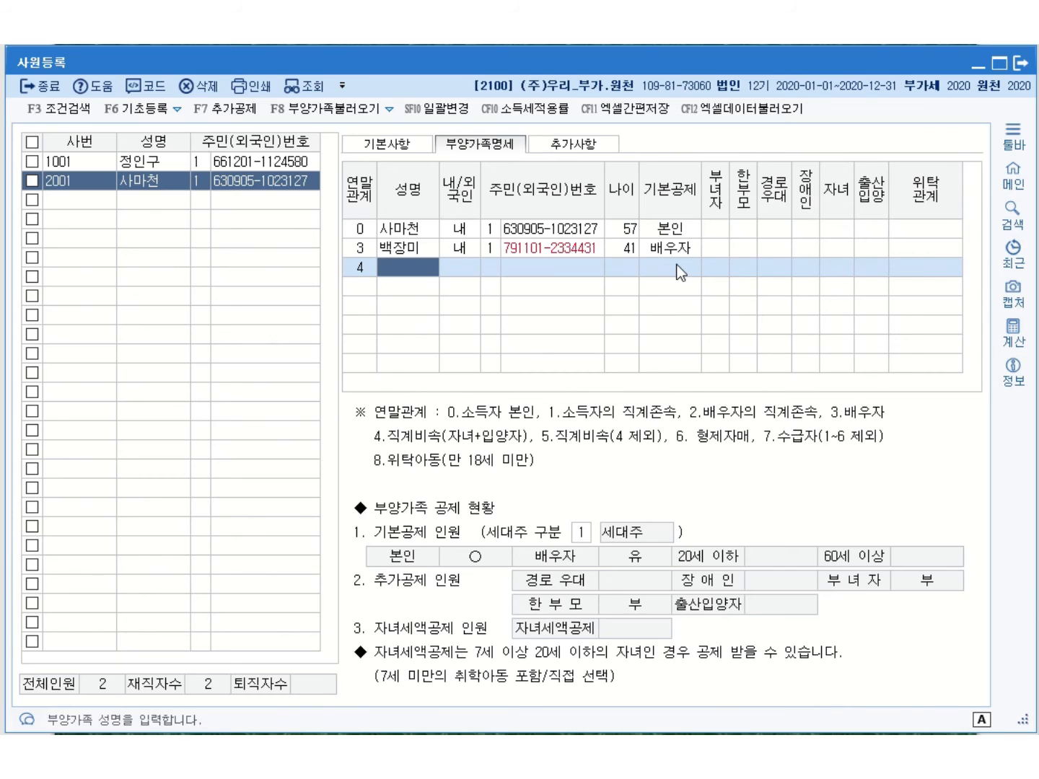
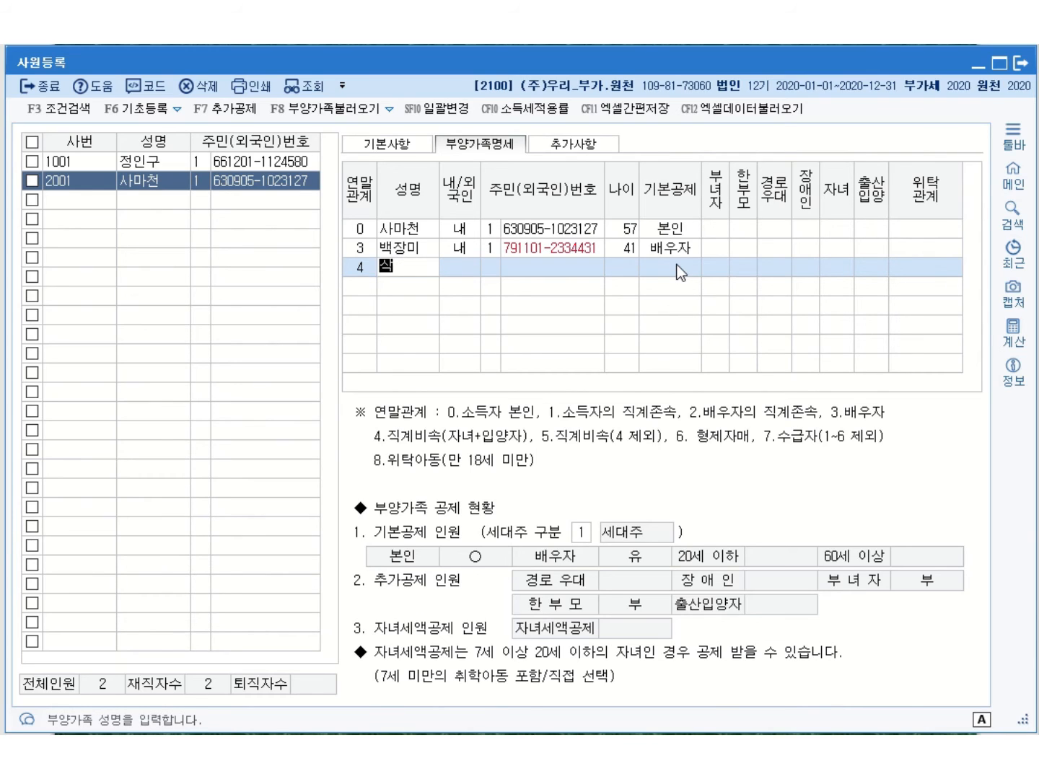
{"action": "key", "text": "Return"}
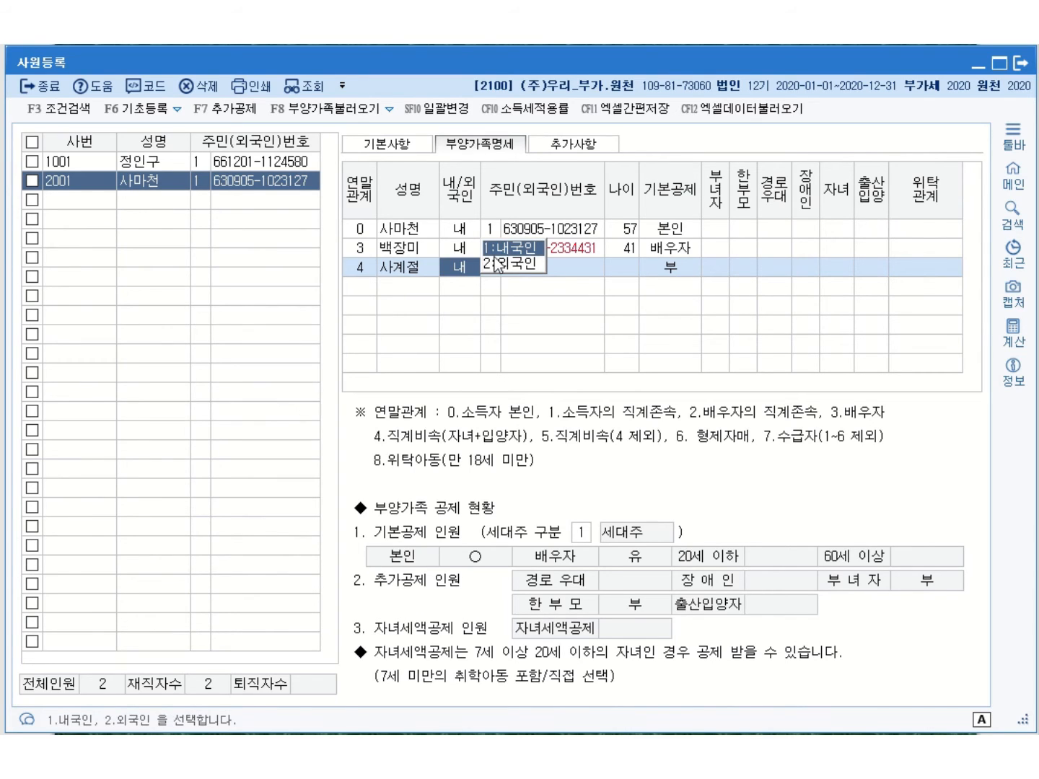
{"action": "left_click", "coordinate": [505, 247]}
{"action": "left_click", "coordinate": [544, 273]}
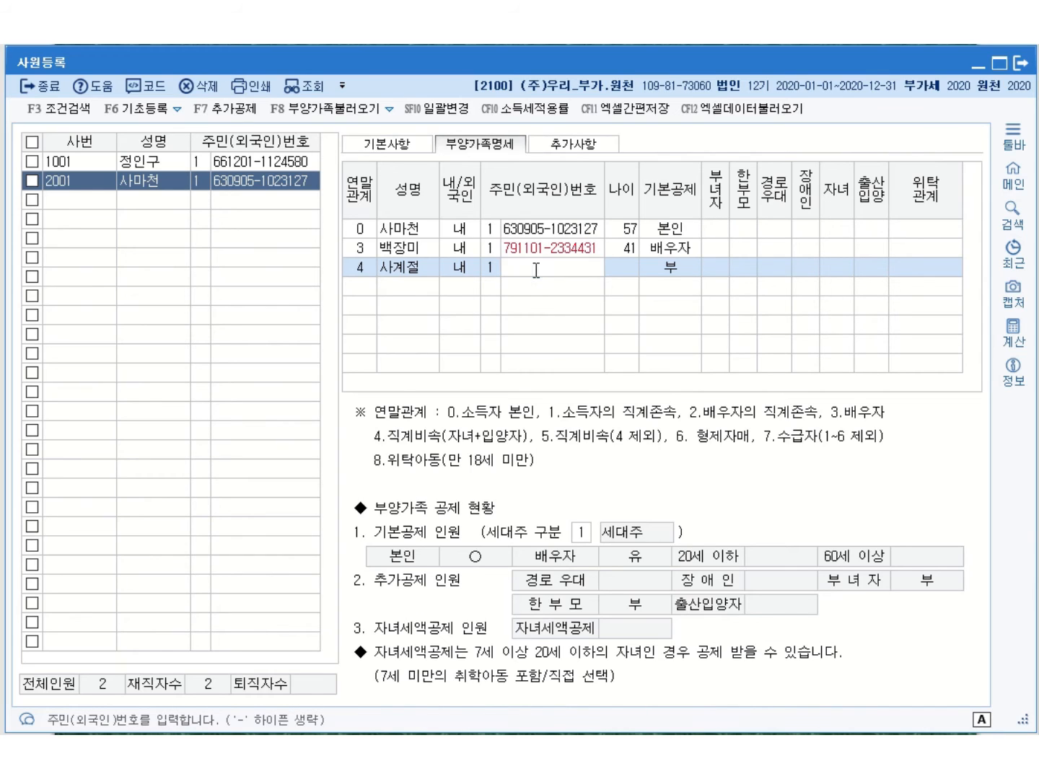
{"action": "key", "text": "Return"}
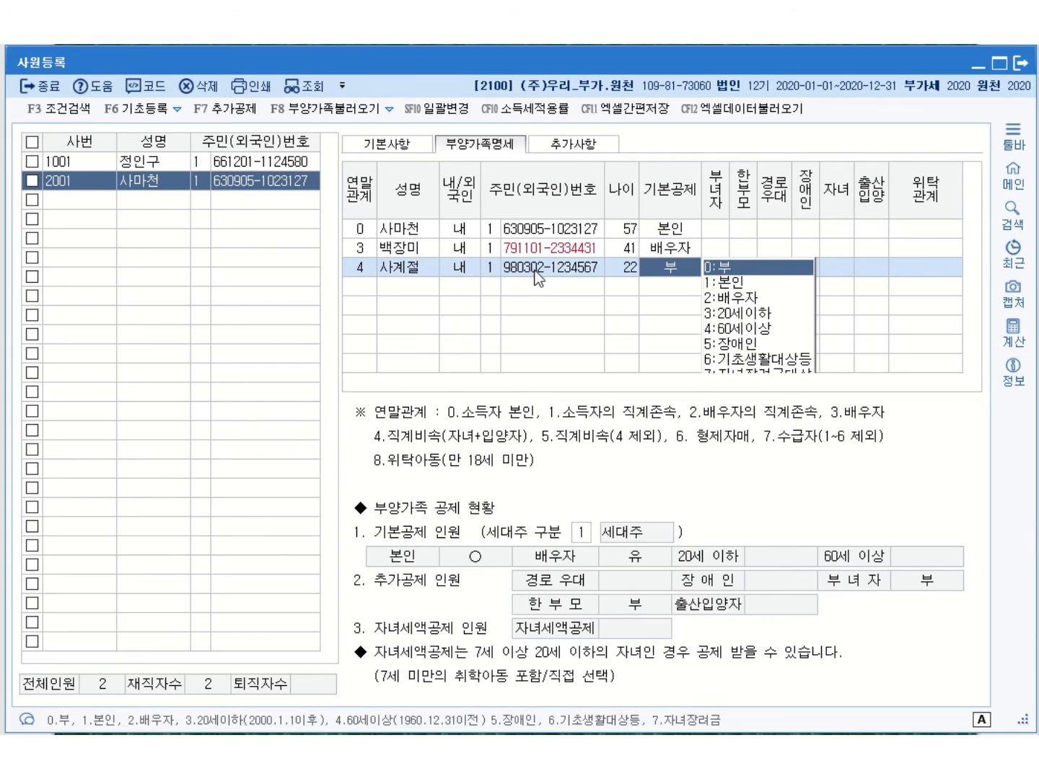
{"action": "left_click", "coordinate": [352, 290]}
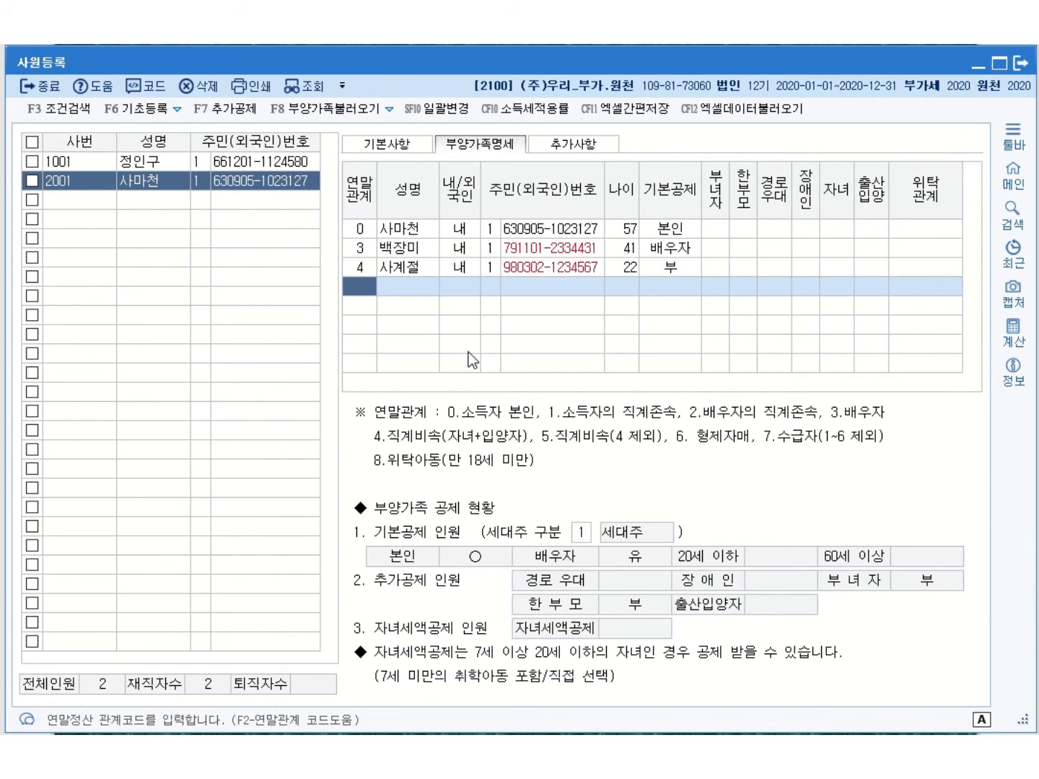
Add the second child under relation 4 (age 2) with 기본공제 3:20세이하
{"action": "type", "text": "4"}
{"action": "key", "text": "Return"}
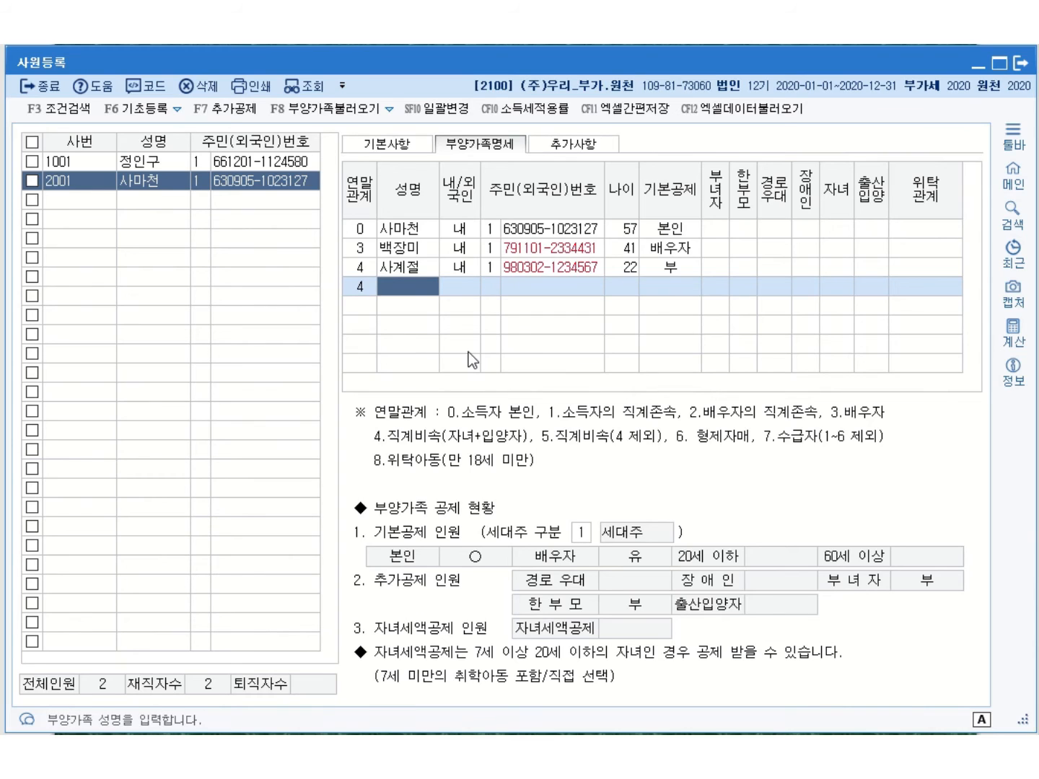
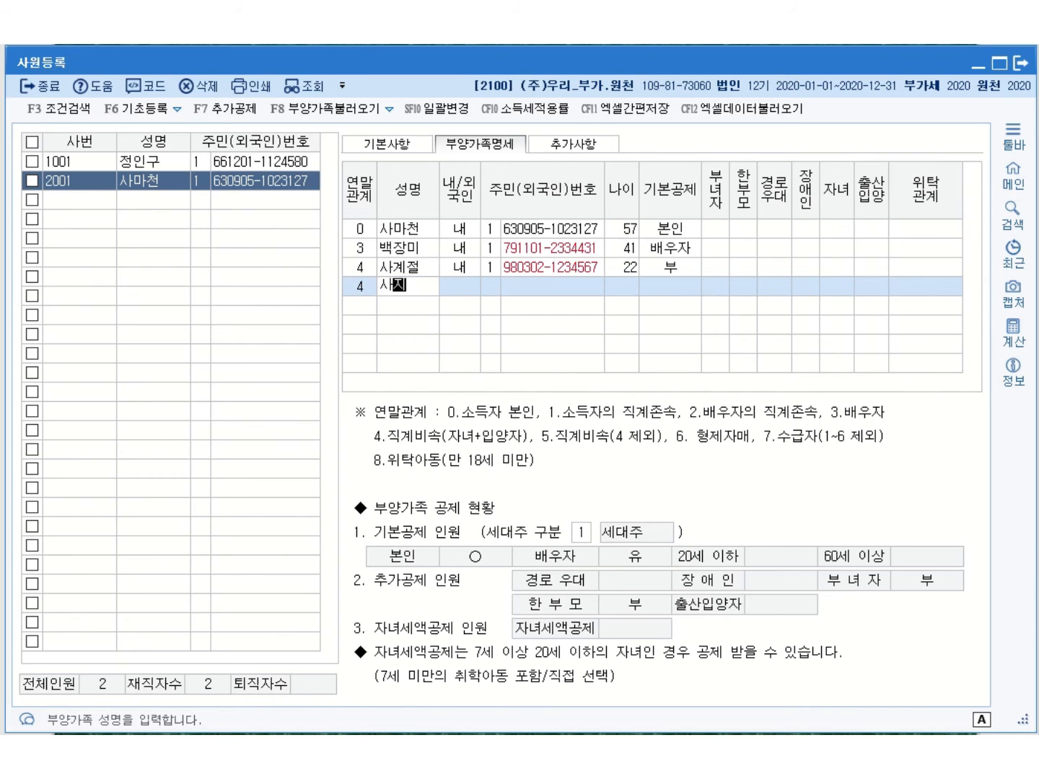
{"action": "key", "text": "Return"}
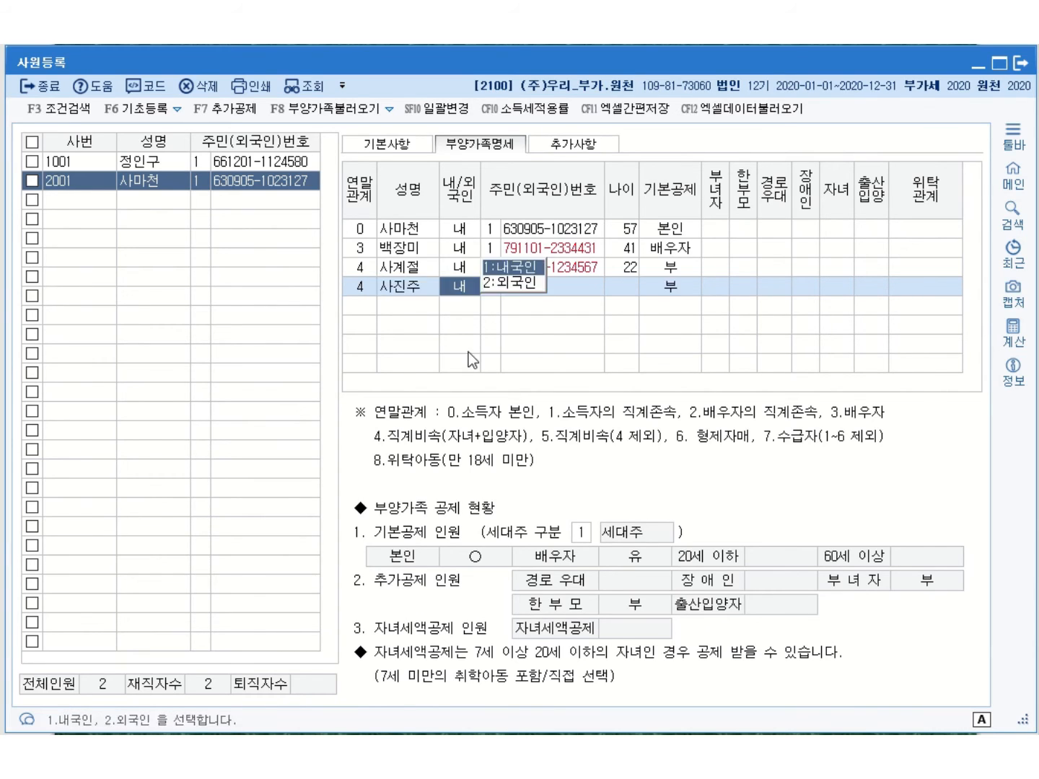
{"action": "key", "text": "Return"}
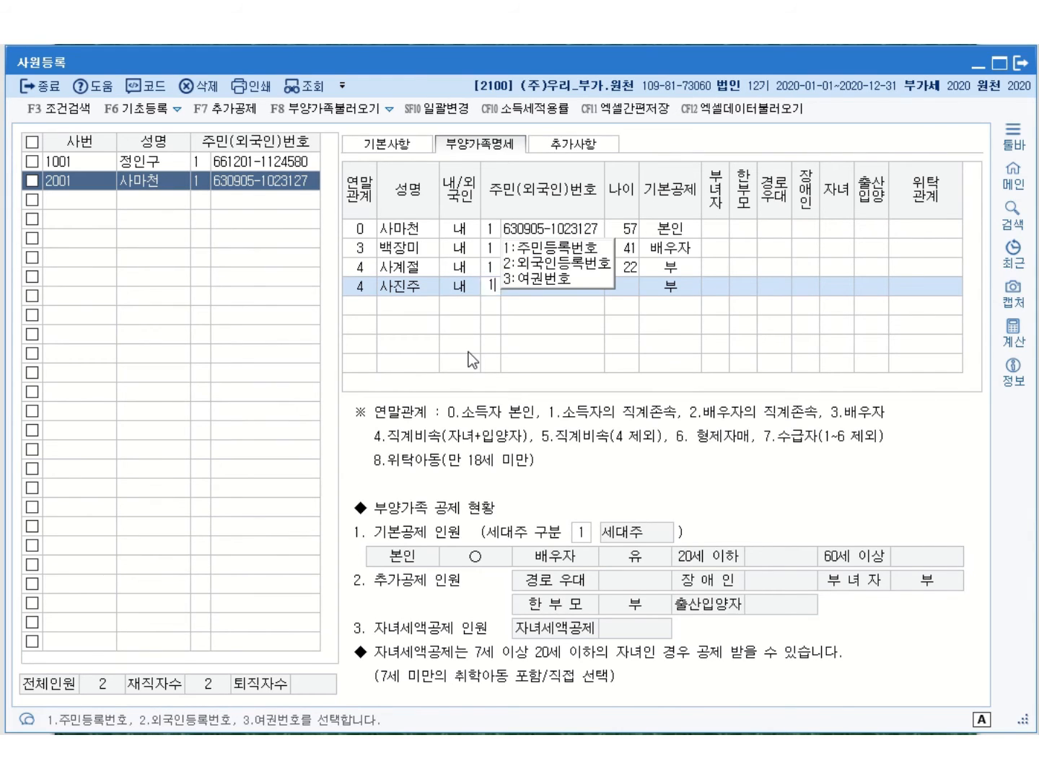
{"action": "key", "text": "Return"}
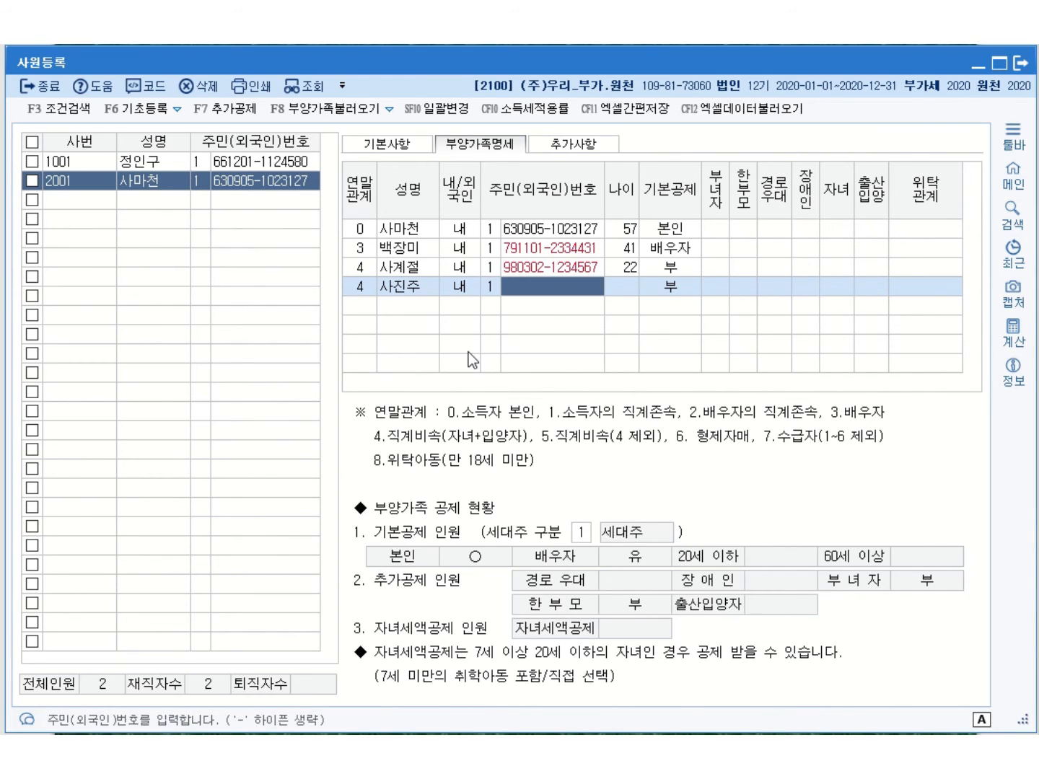
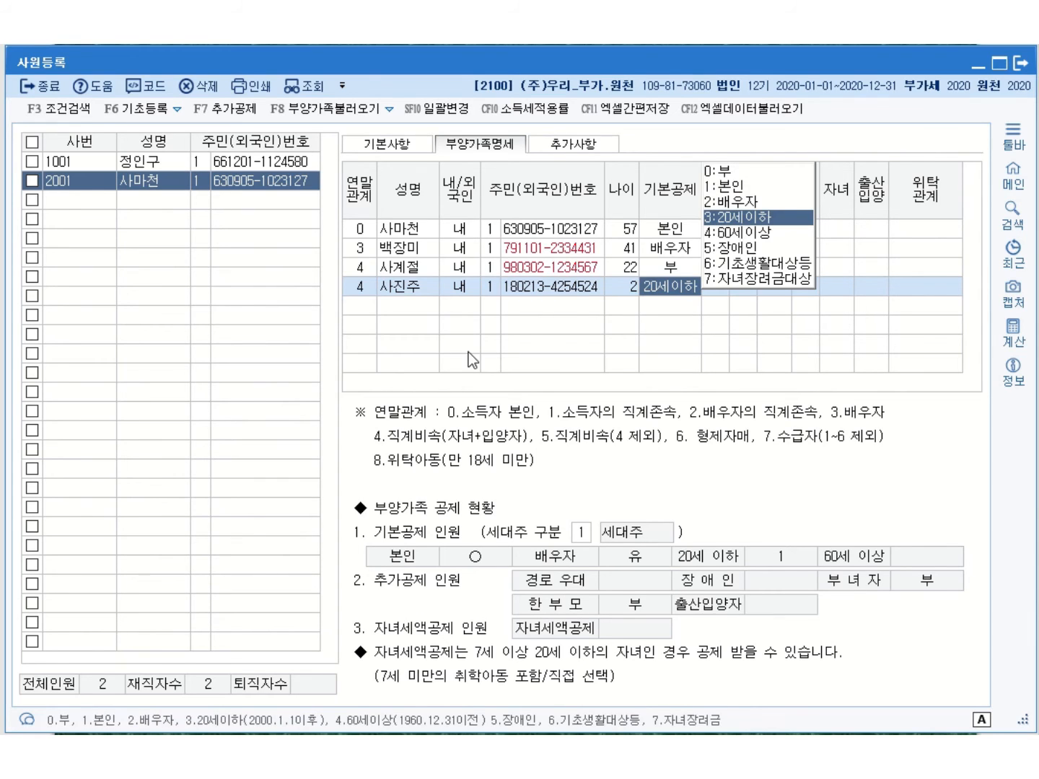
{"action": "left_click", "coordinate": [741, 218]}
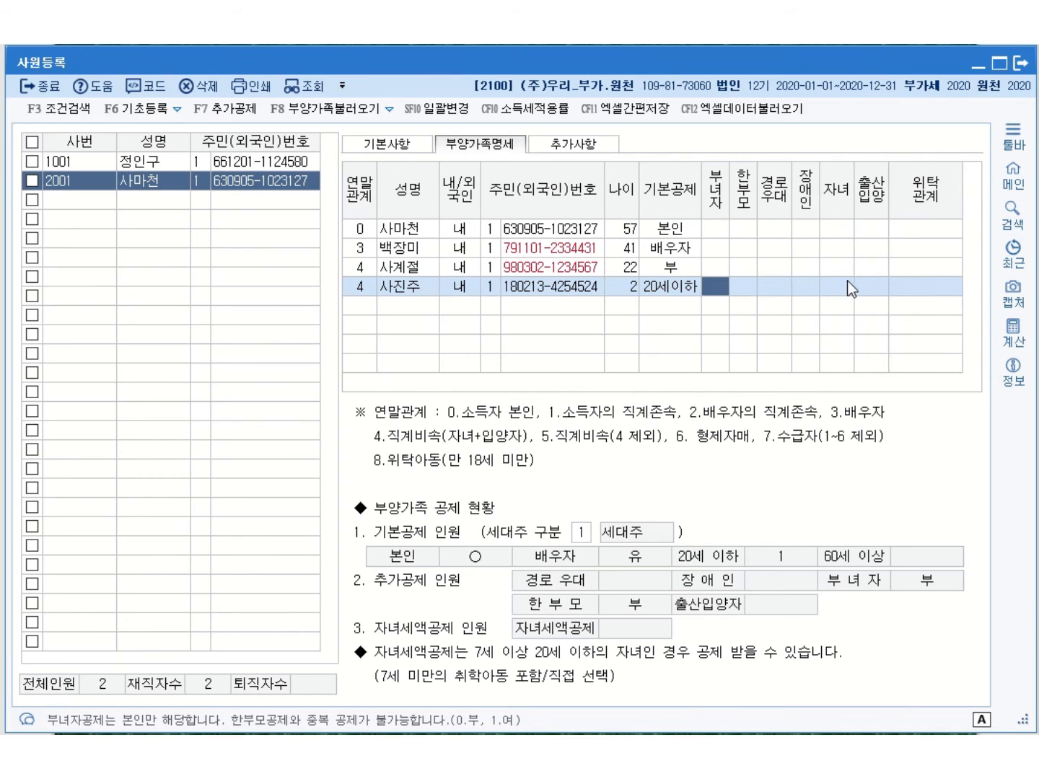
{"action": "left_click", "coordinate": [360, 303]}
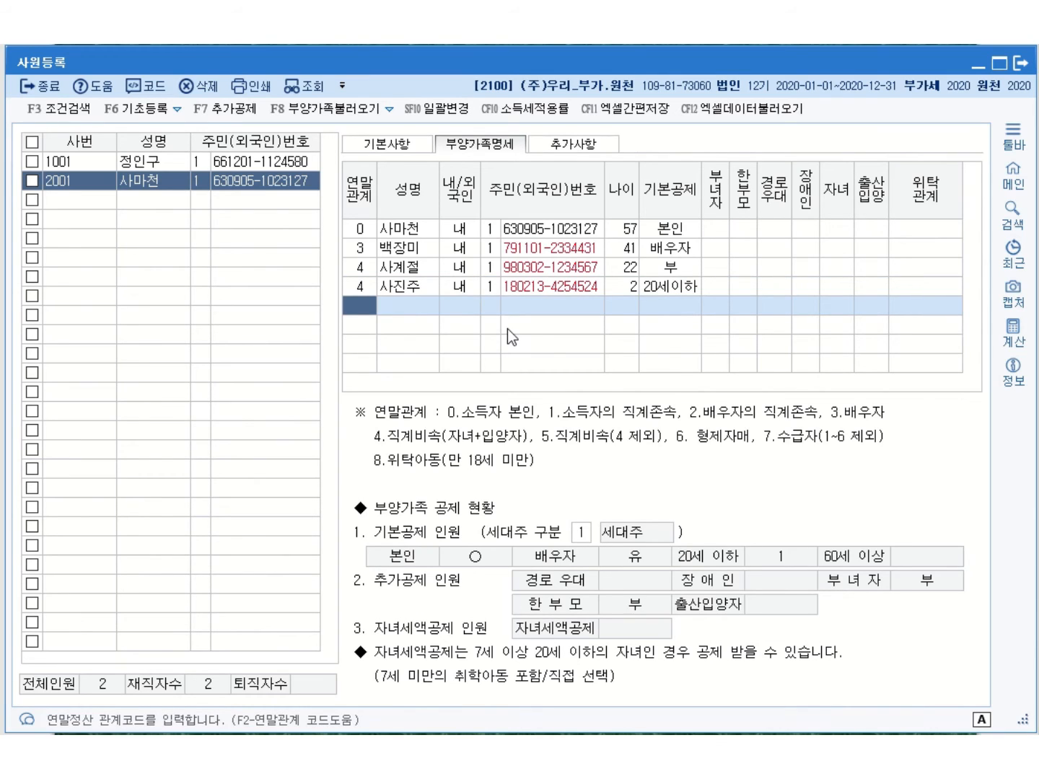
Add the 81-year-old father under relation 1 with 60세이상 deduction and 장애인 code 3
{"action": "type", "text": "1"}
{"action": "key", "text": "Return"}
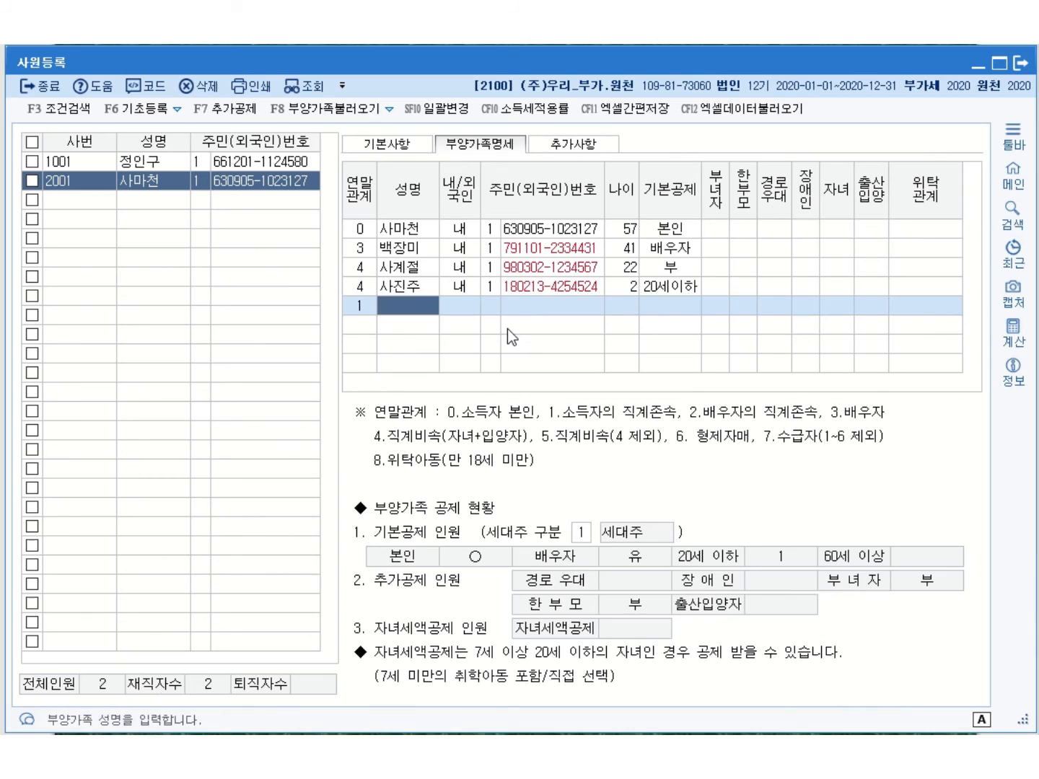
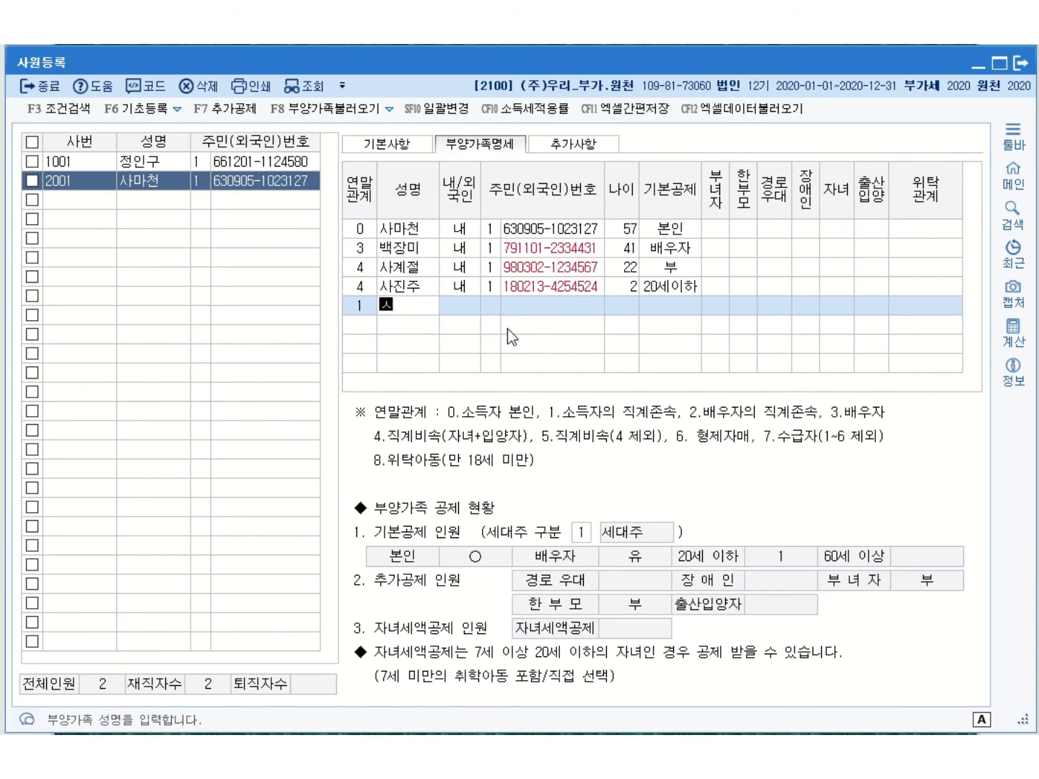
{"action": "key", "text": "Return"}
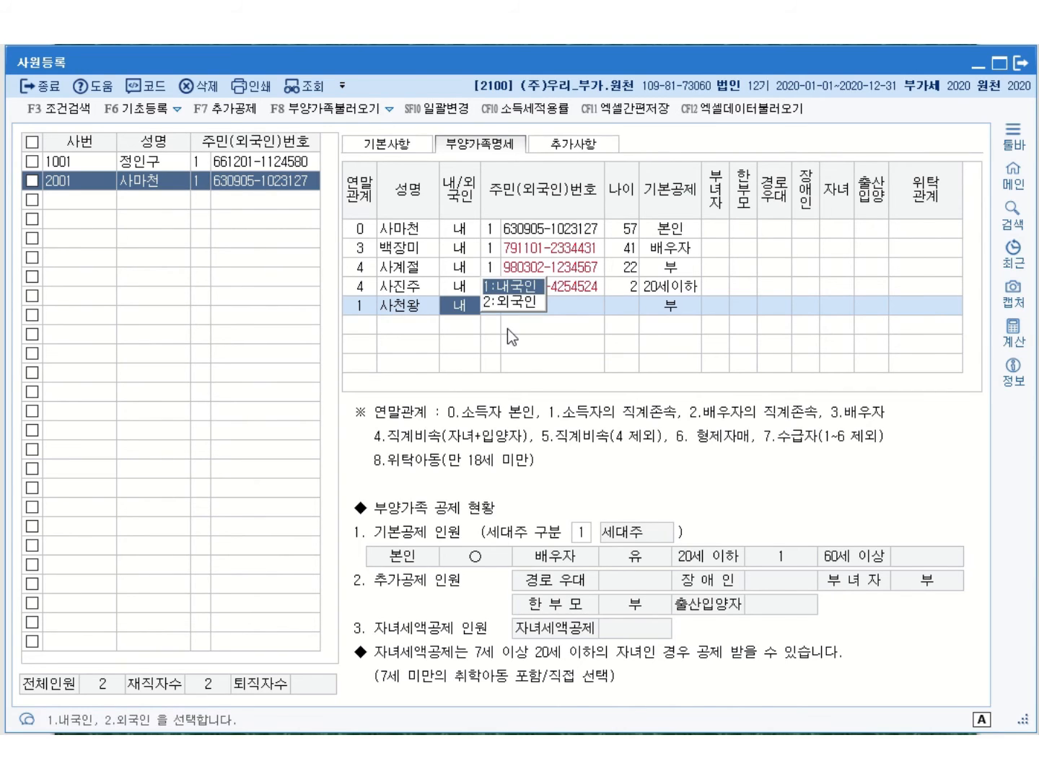
{"action": "key", "text": "Return"}
{"action": "type", "text": "1"}
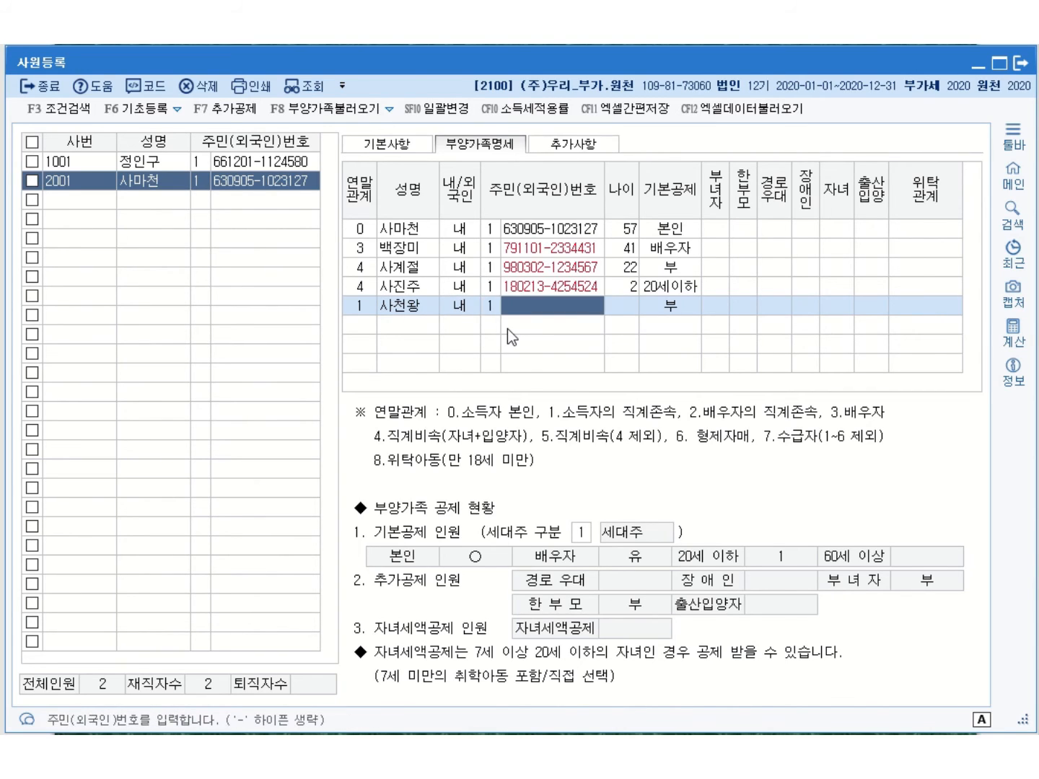
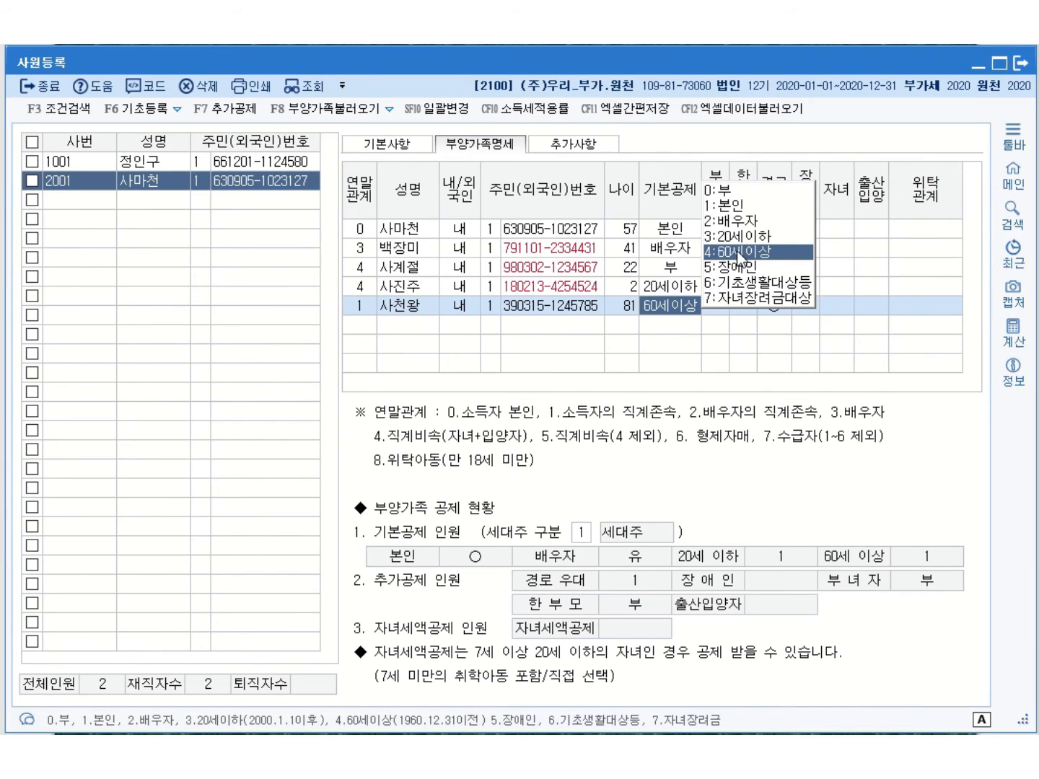
{"action": "left_click", "coordinate": [739, 253]}
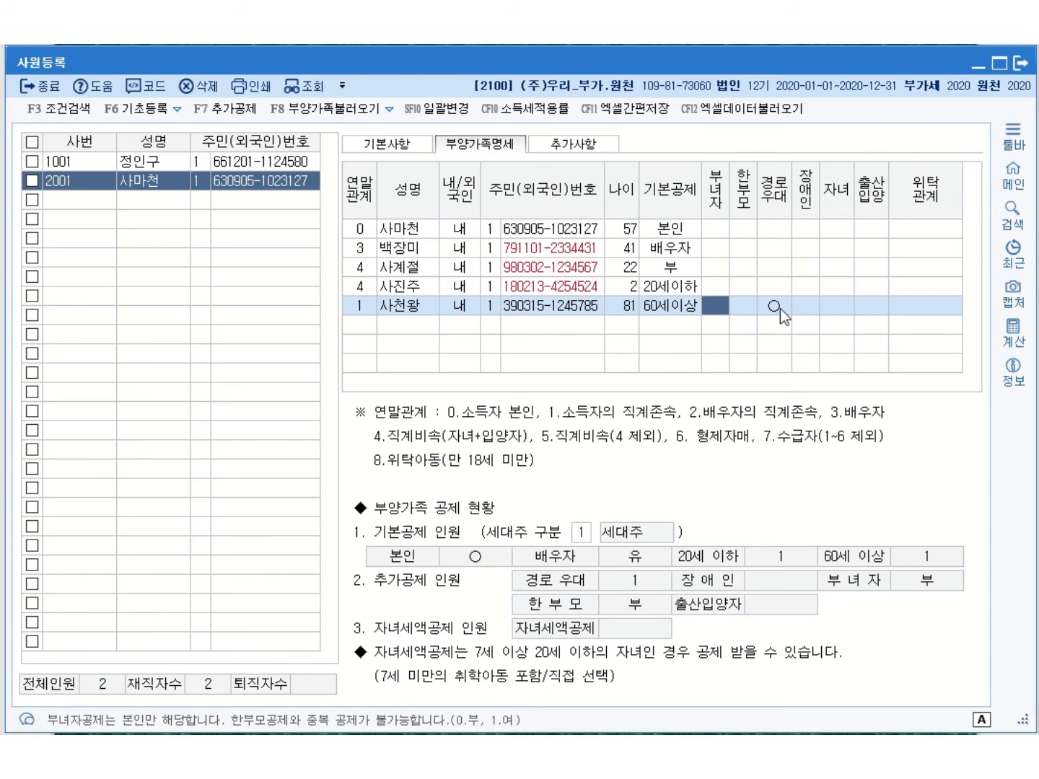
{"action": "left_click", "coordinate": [803, 311]}
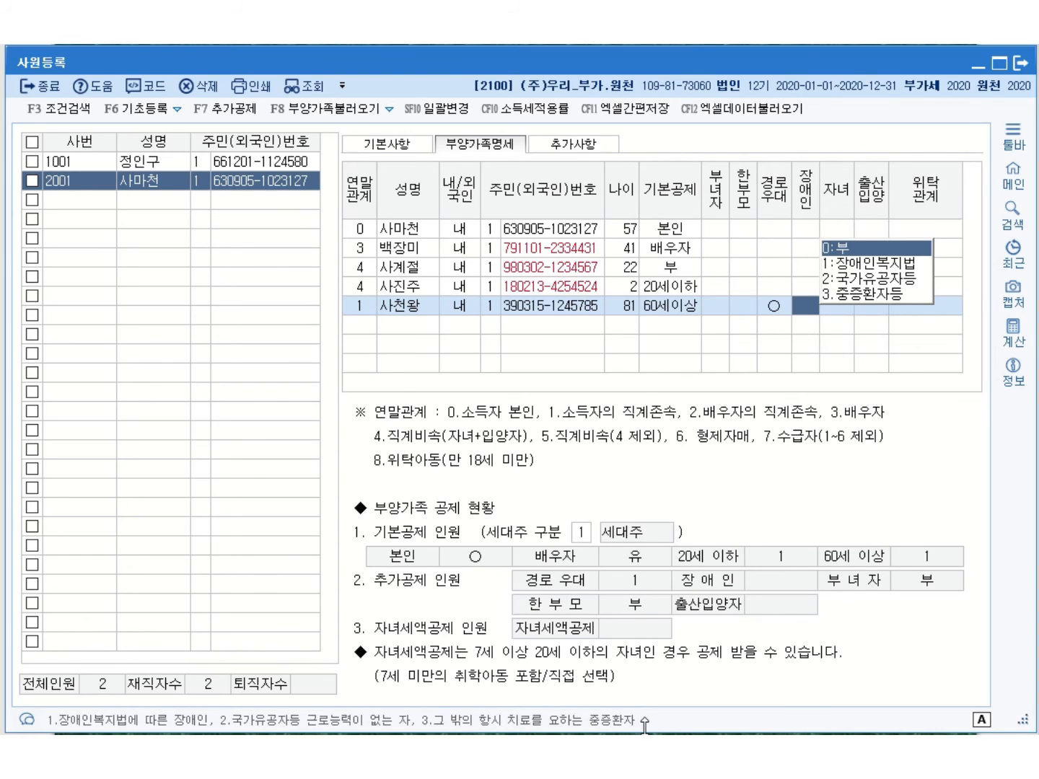
{"action": "type", "text": "3"}
{"action": "key", "text": "Return"}
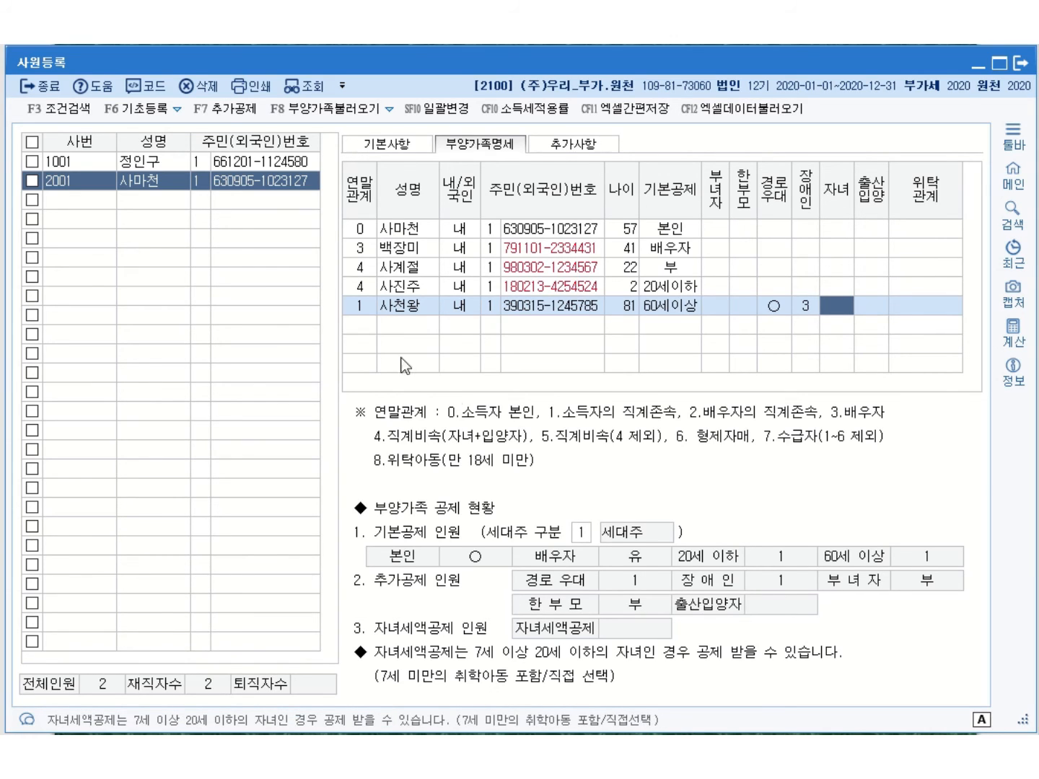
{"action": "left_click", "coordinate": [754, 327]}
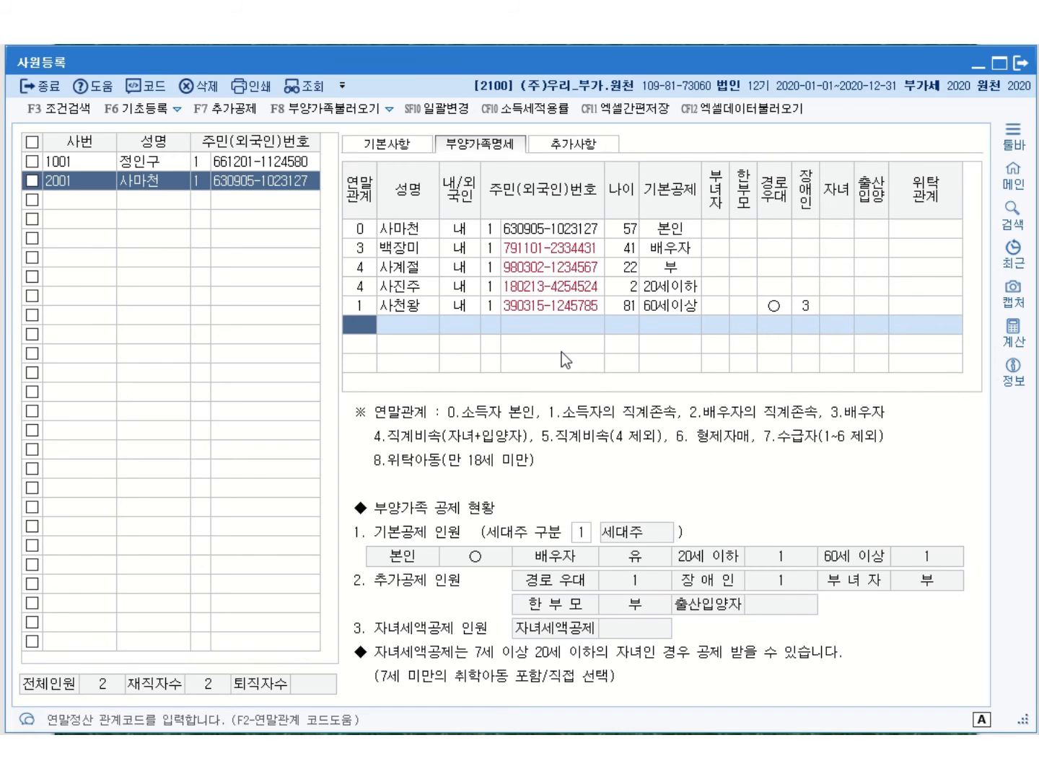
Add the 71-year-old mother under relation 1 with her 주민번호 and 기본공제 4:60세이상
{"action": "type", "text": "1"}
{"action": "key", "text": "Return"}
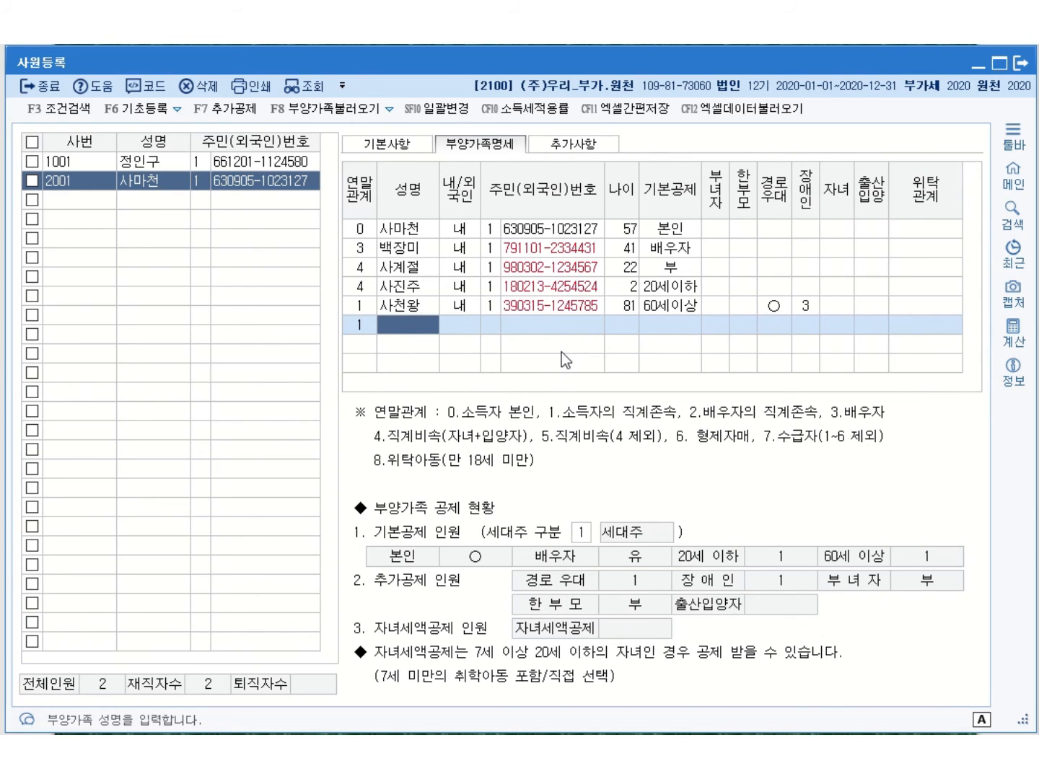
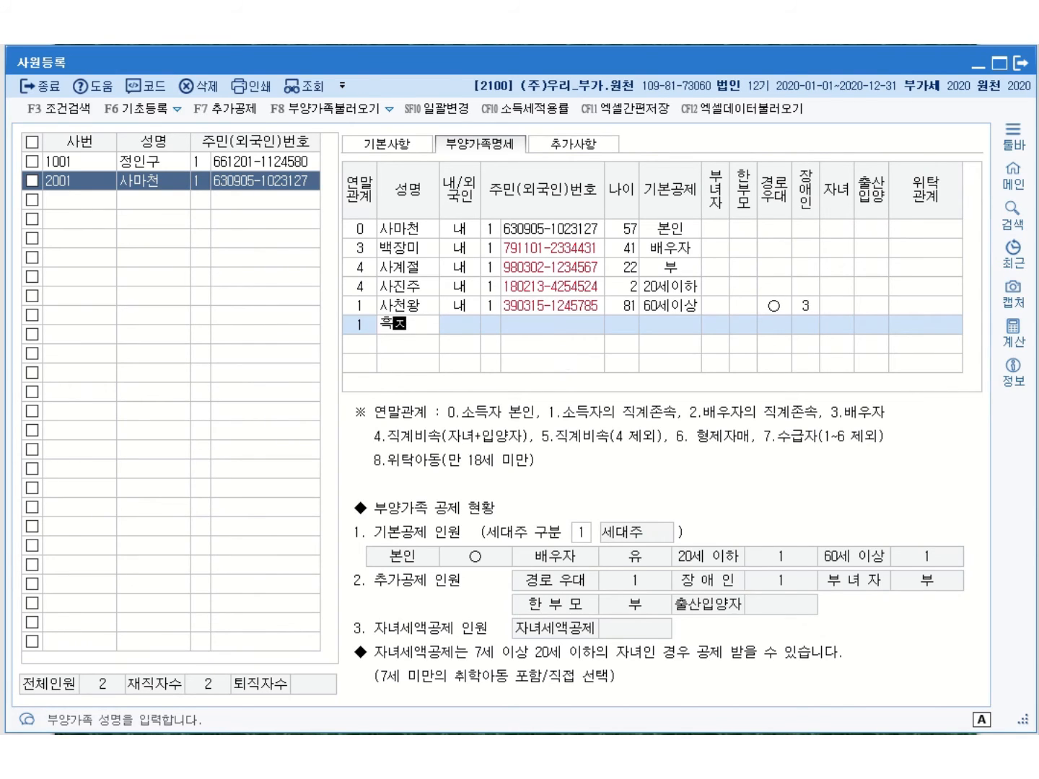
{"action": "key", "text": "Return"}
{"action": "key", "text": "Return"}
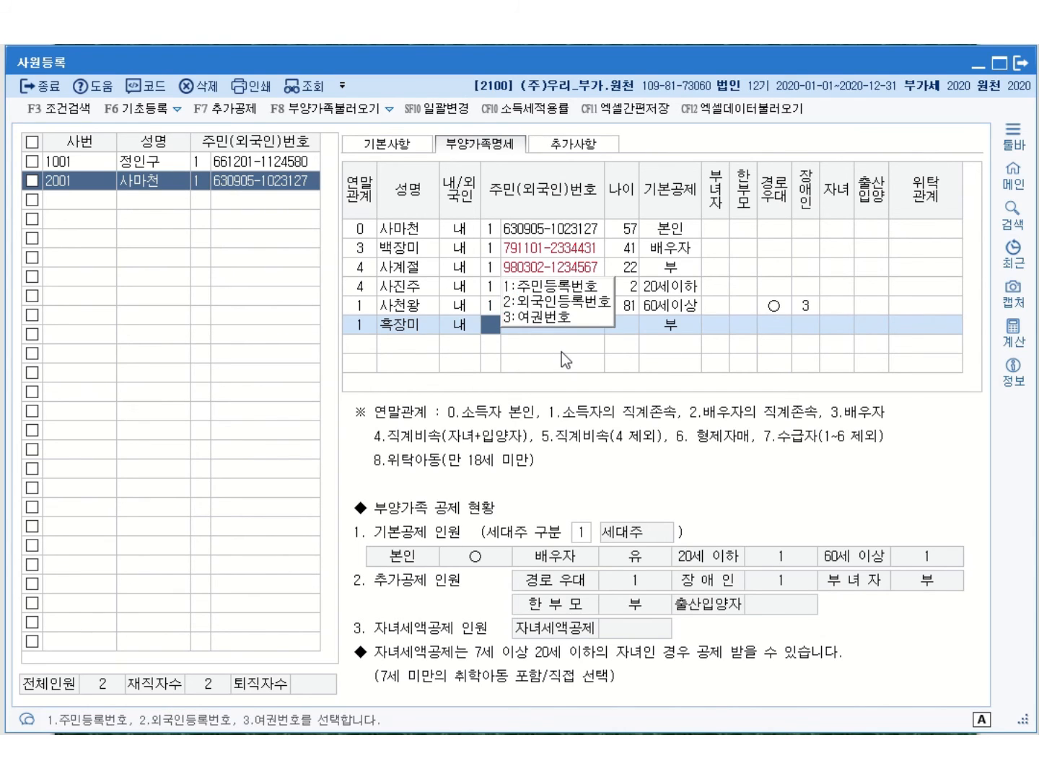
{"action": "type", "text": "1"}
{"action": "key", "text": "Return"}
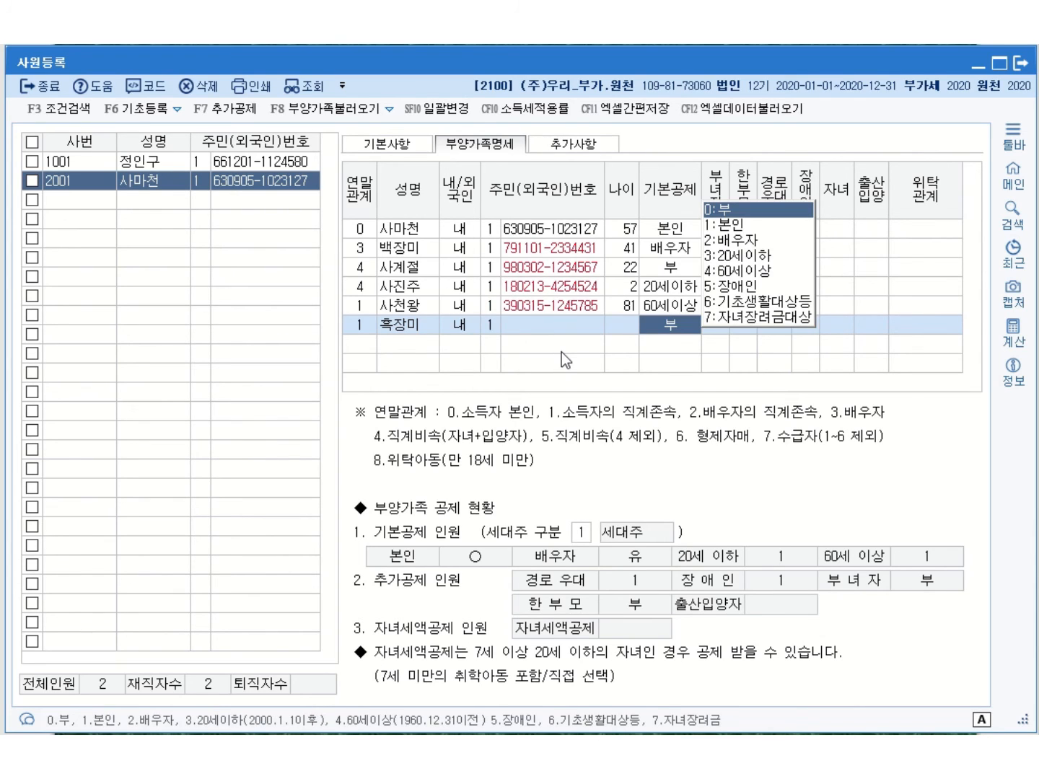
{"action": "type", "text": "4"}
{"action": "key", "text": "Return"}
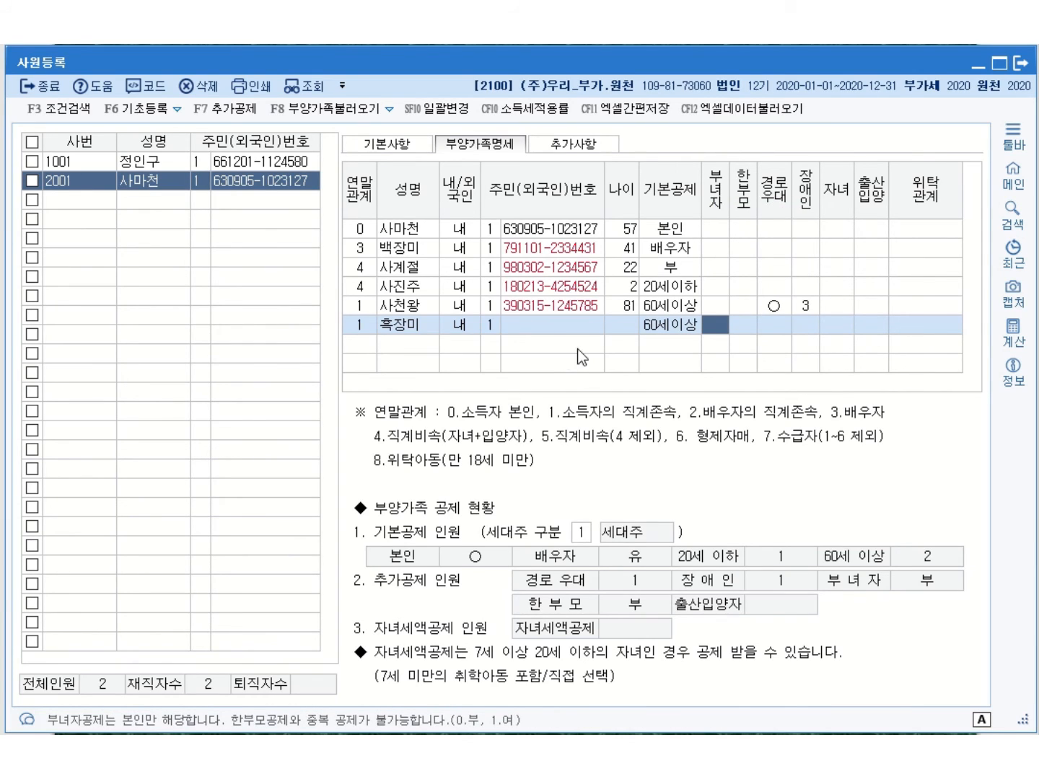
{"action": "left_click", "coordinate": [560, 329]}
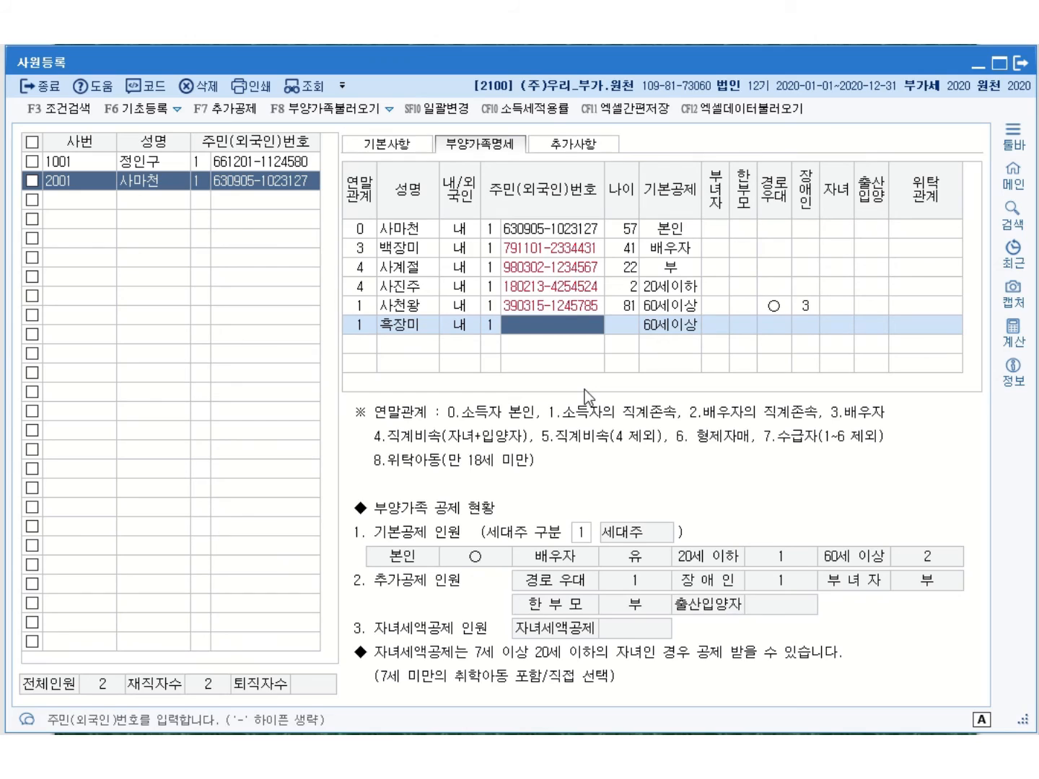
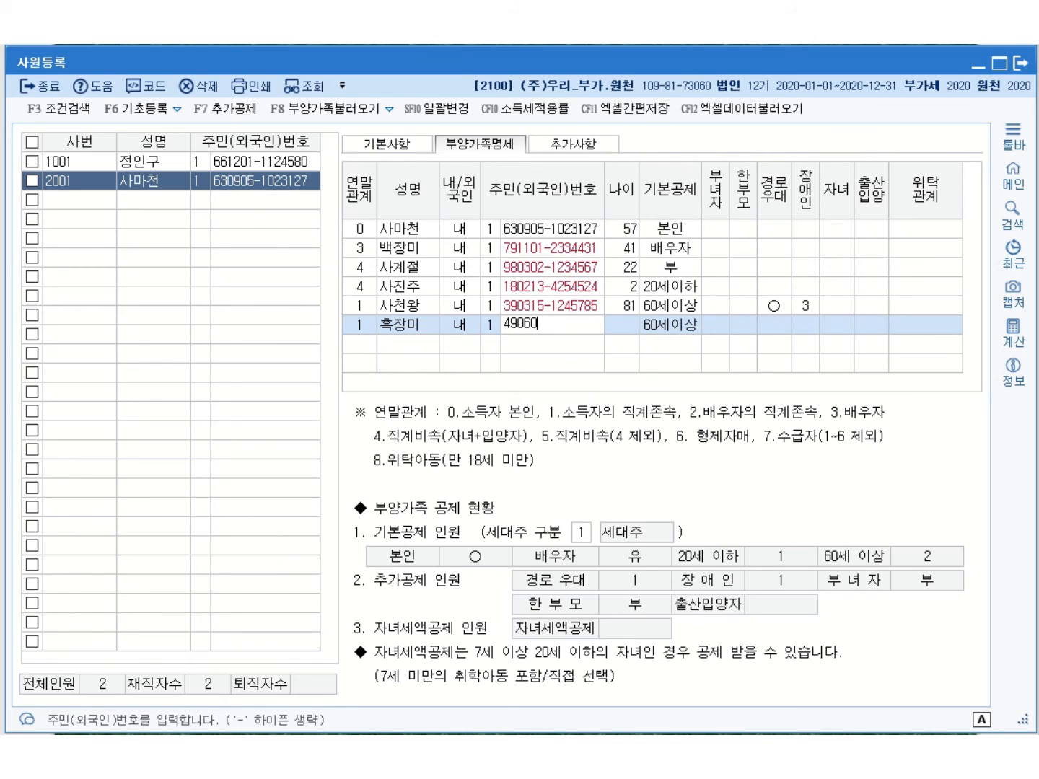
{"action": "key", "text": "Return"}
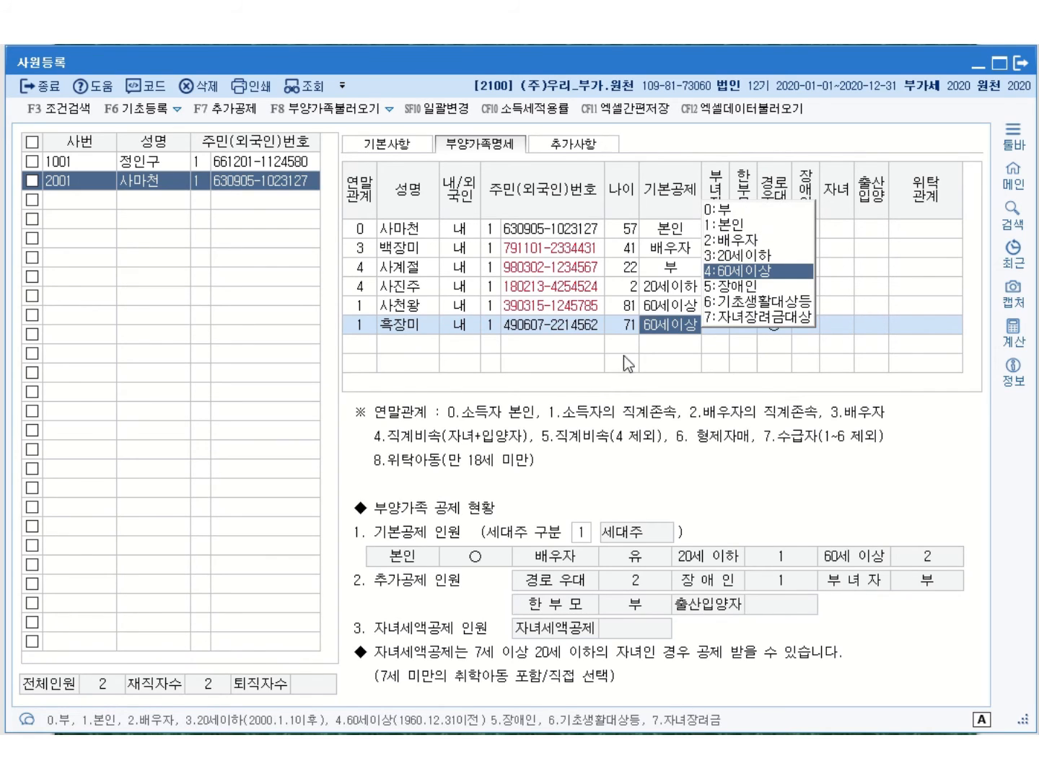
{"action": "left_click", "coordinate": [756, 272]}
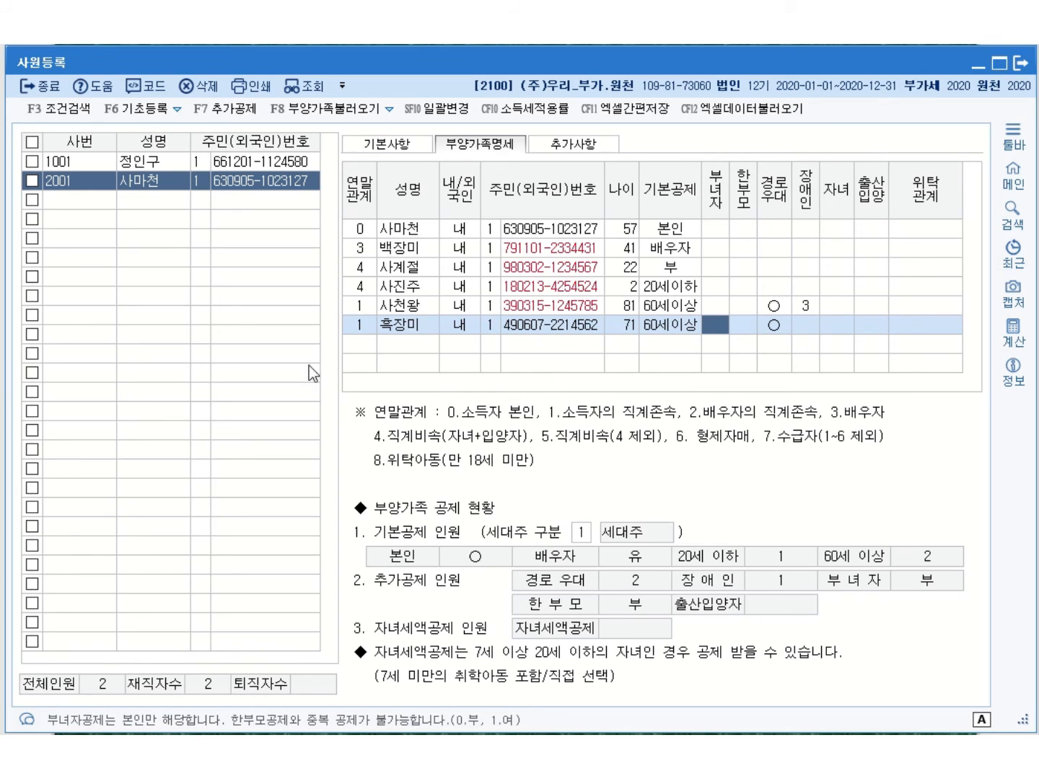
{"action": "left_click", "coordinate": [361, 347]}
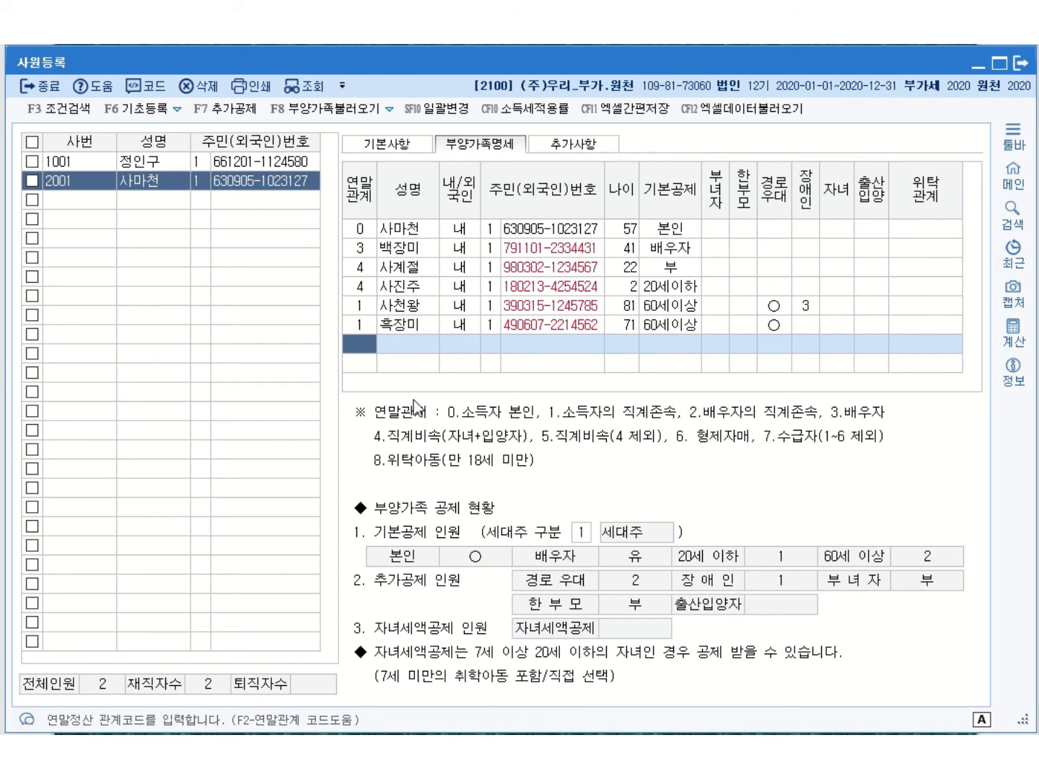
Add the 4-year-old foster child under relation 8 with 주민번호, deducted as 20세이하
{"action": "type", "text": "8"}
{"action": "key", "text": "Return"}
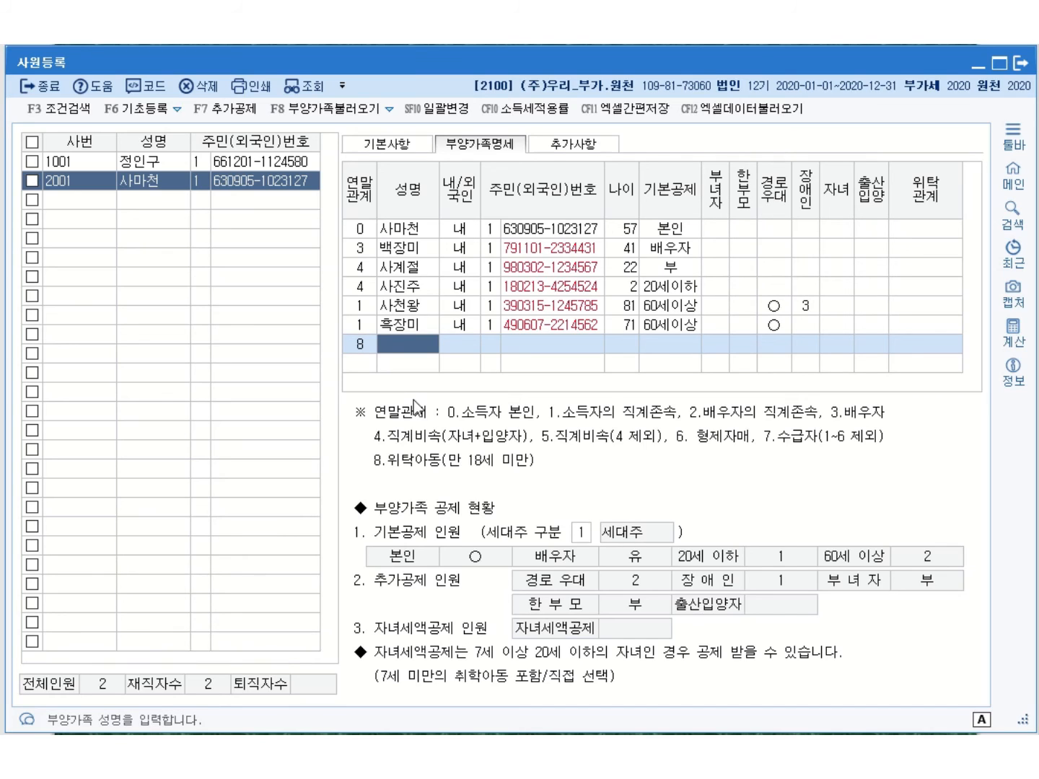
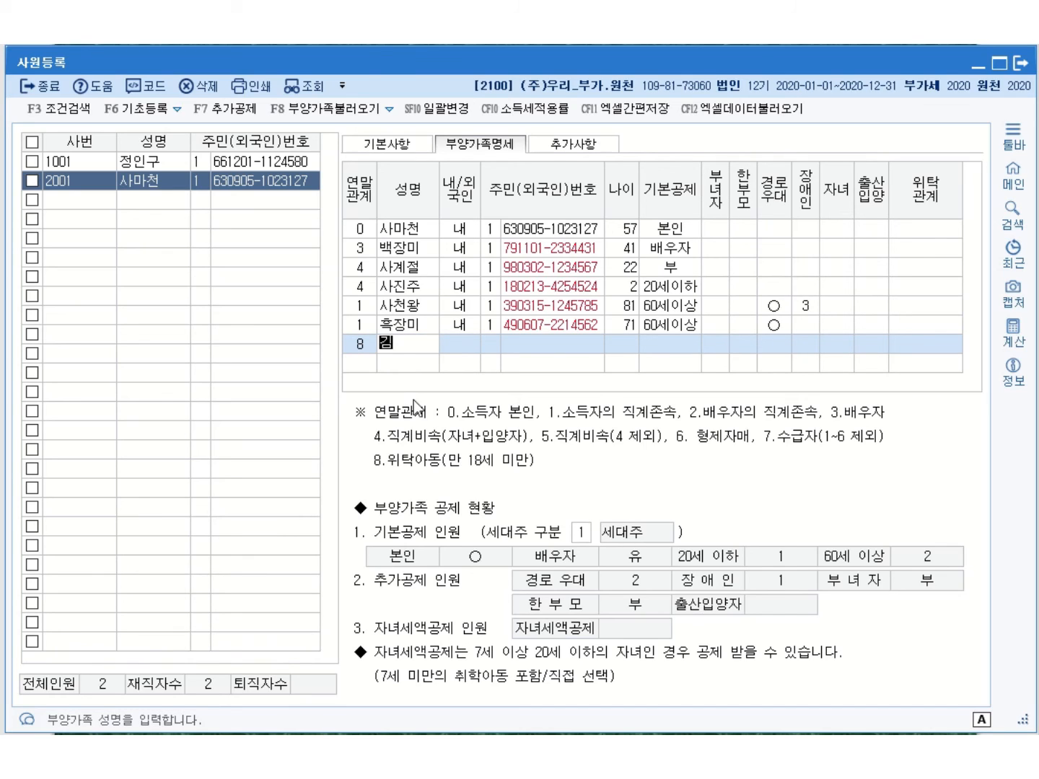
{"action": "key", "text": "Return"}
{"action": "key", "text": "Return"}
{"action": "key", "text": "Return"}
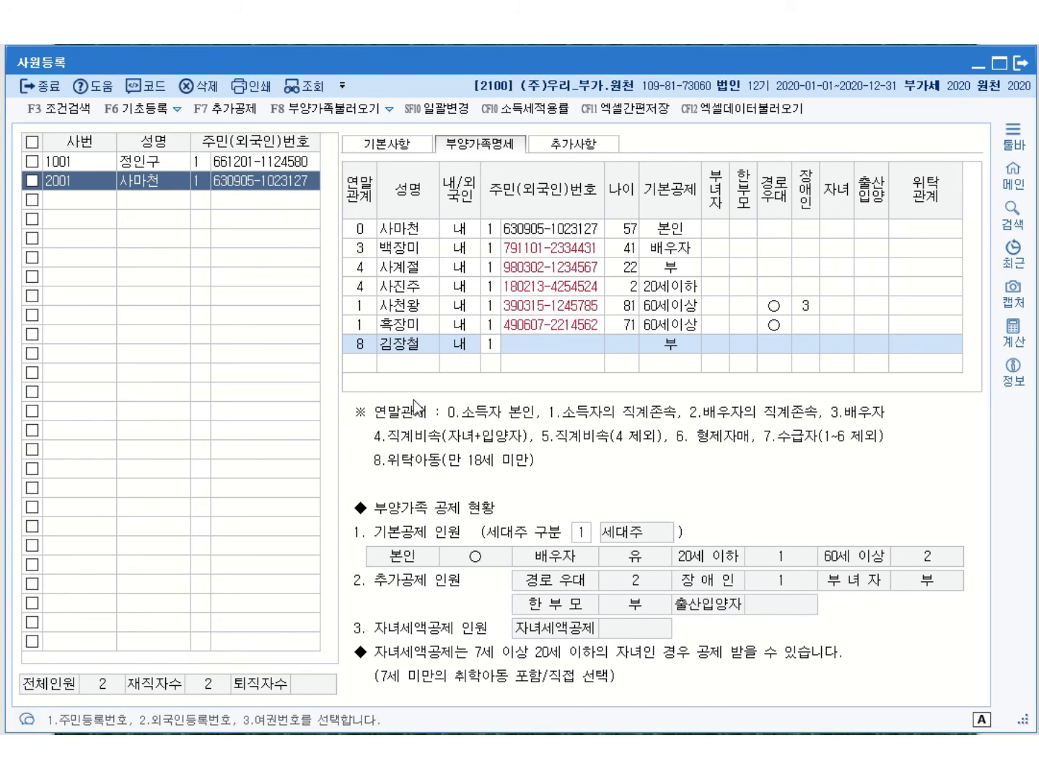
{"action": "key", "text": "Return"}
{"action": "left_click", "coordinate": [538, 347]}
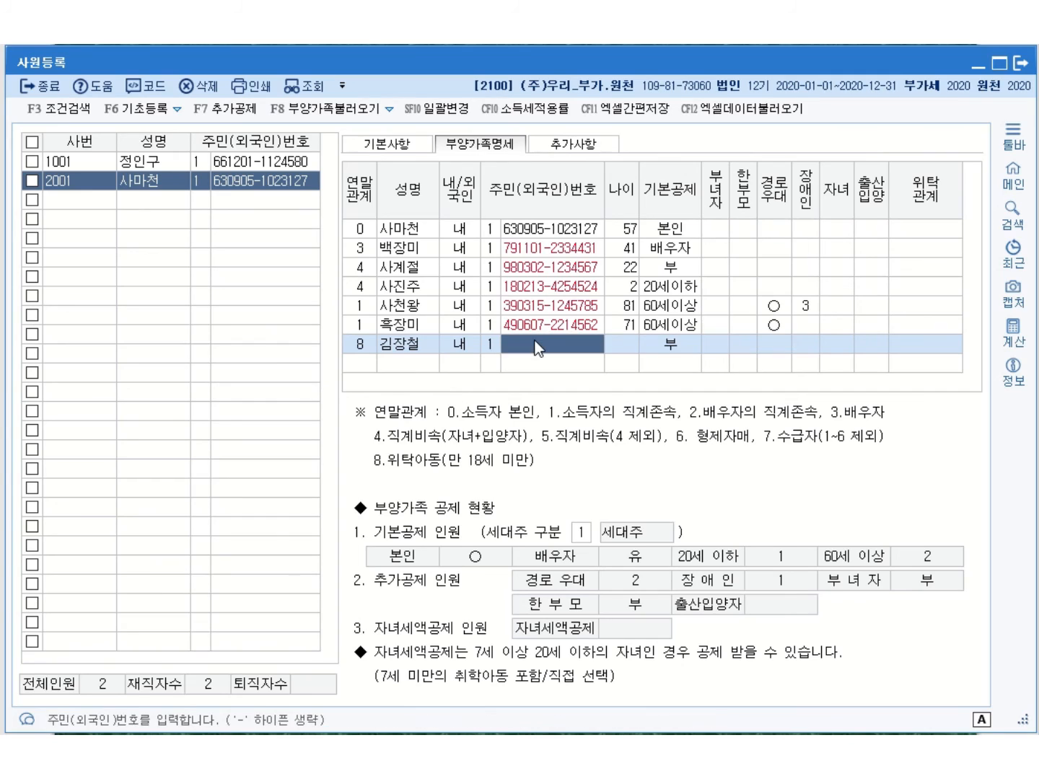
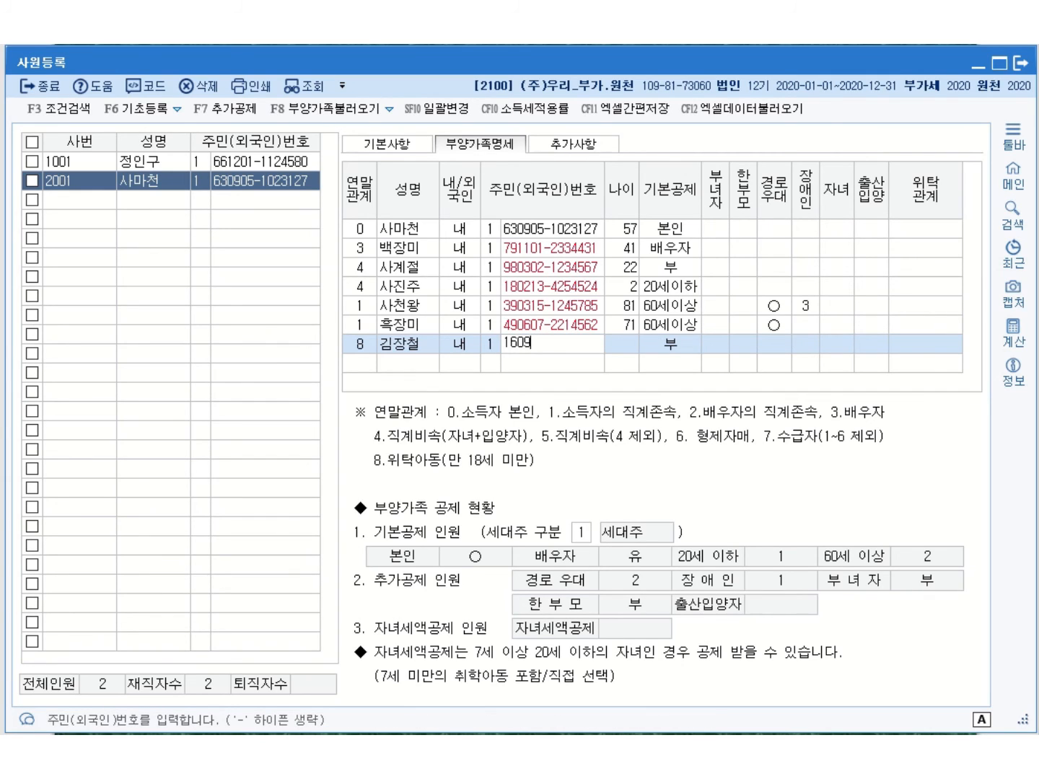
{"action": "key", "text": "Return"}
{"action": "key", "text": "Return"}
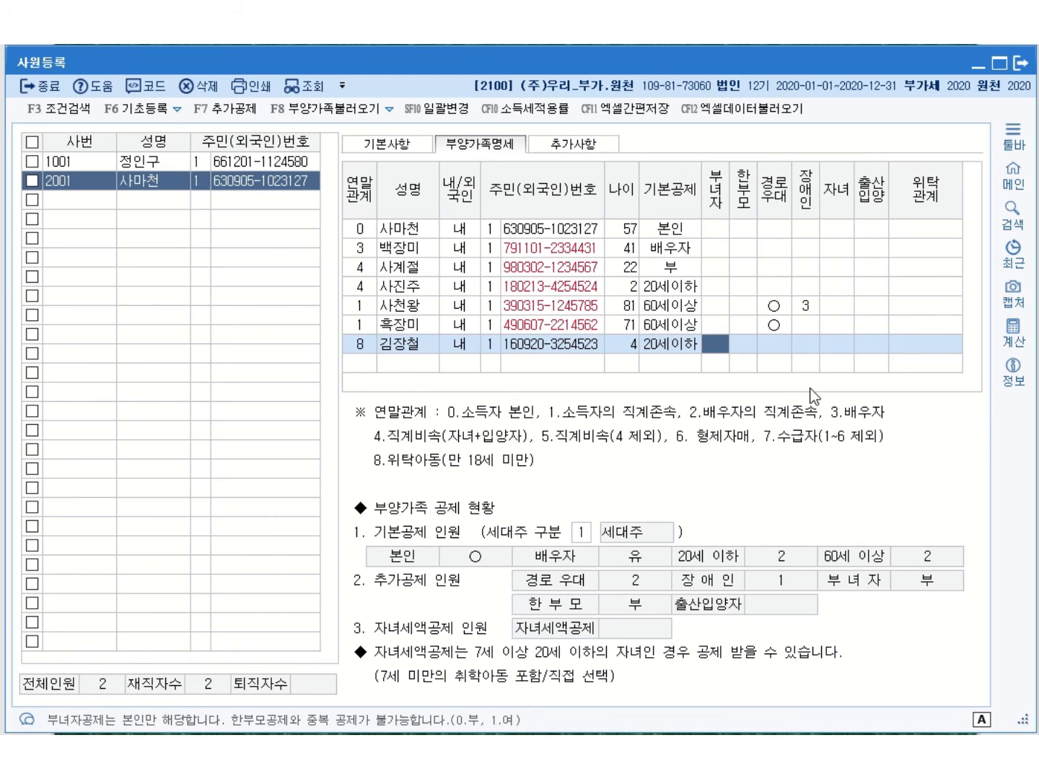
{"action": "left_click", "coordinate": [370, 362]}
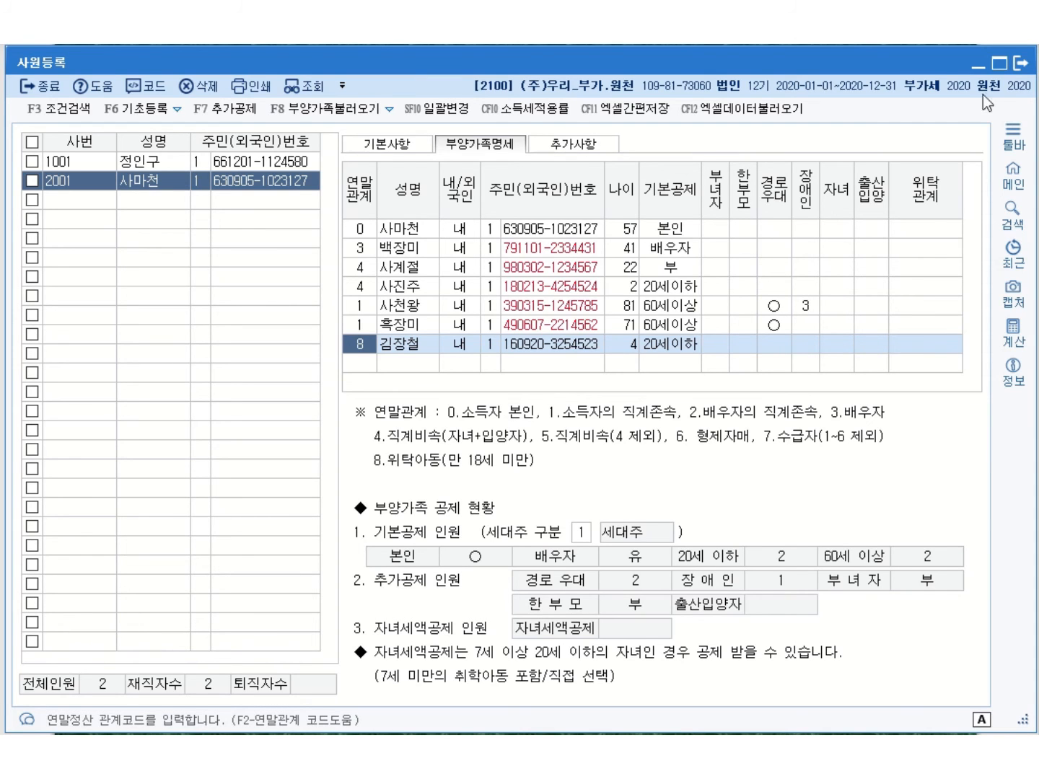
Bring up the lesson slide showing employee 3001's personal and family details
{"action": "key", "text": "alt+Tab"}
{"action": "scroll", "coordinate": [519, 389], "scroll_direction": "down", "scroll_amount": 4}
{"action": "scroll", "coordinate": [519, 390], "scroll_direction": "down", "scroll_amount": 4}
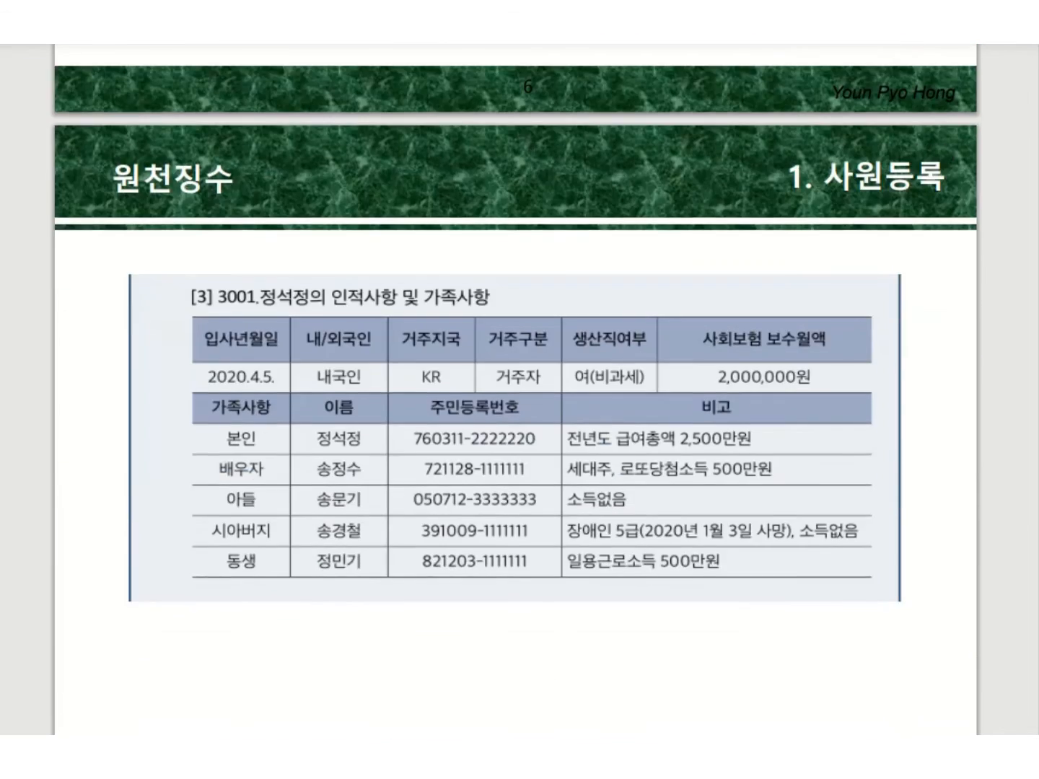
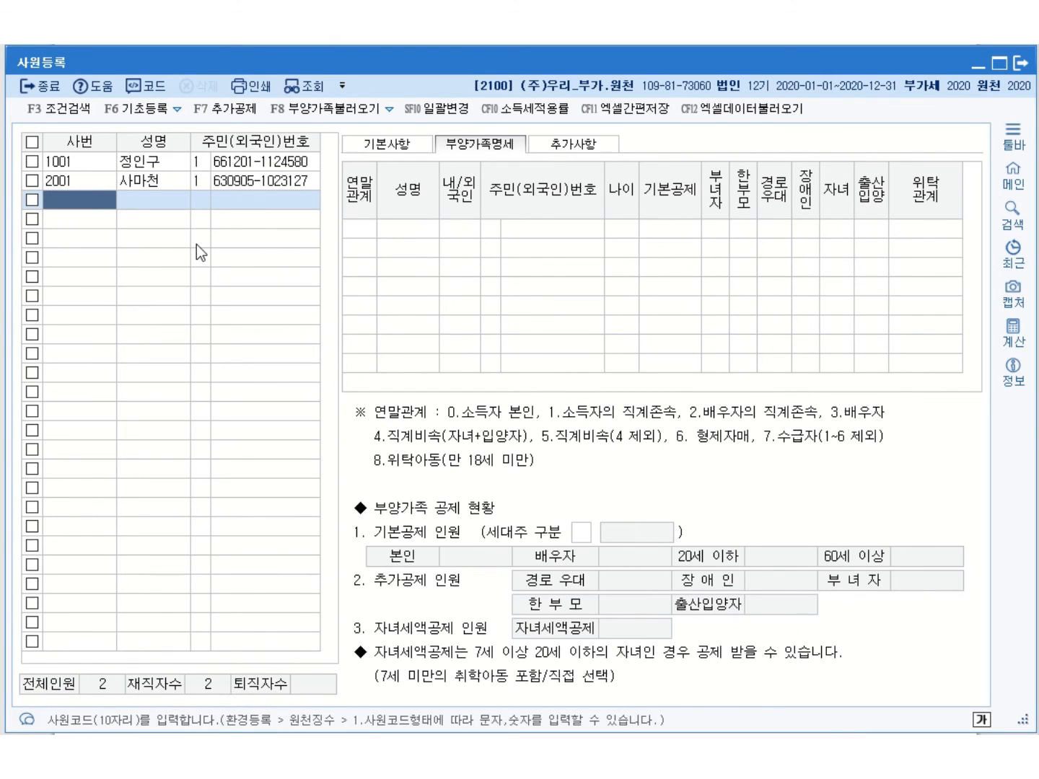
Register new employee 3001 with the employee's name and resident registration number
{"action": "key", "text": "Return"}
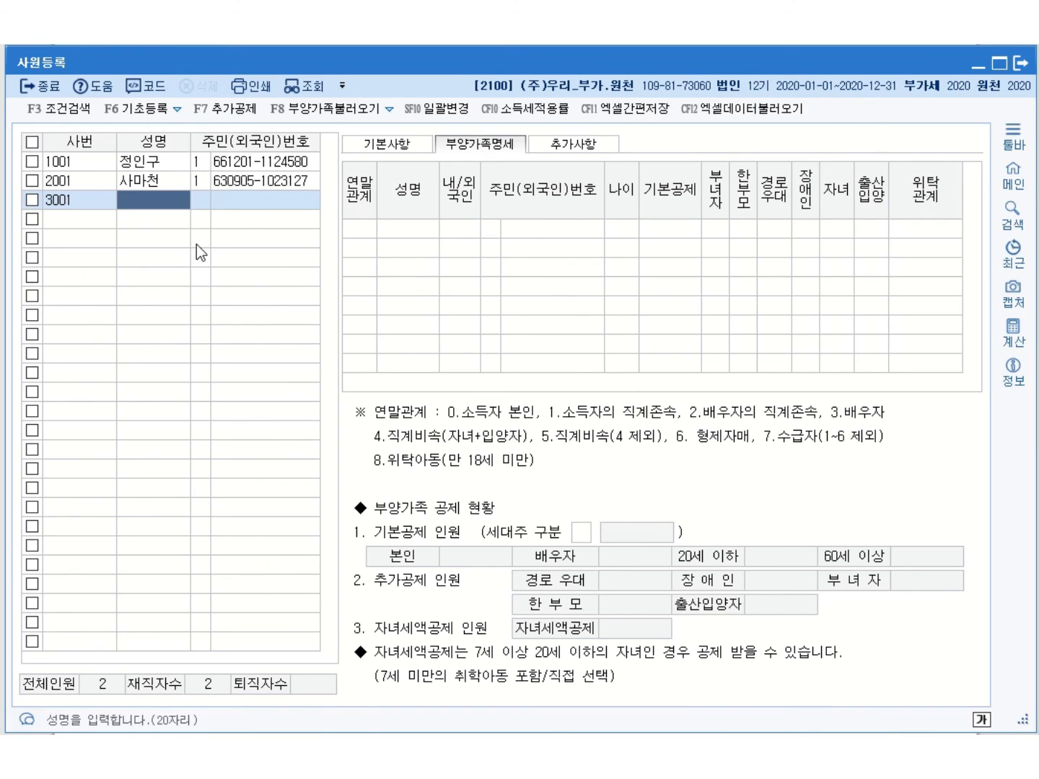
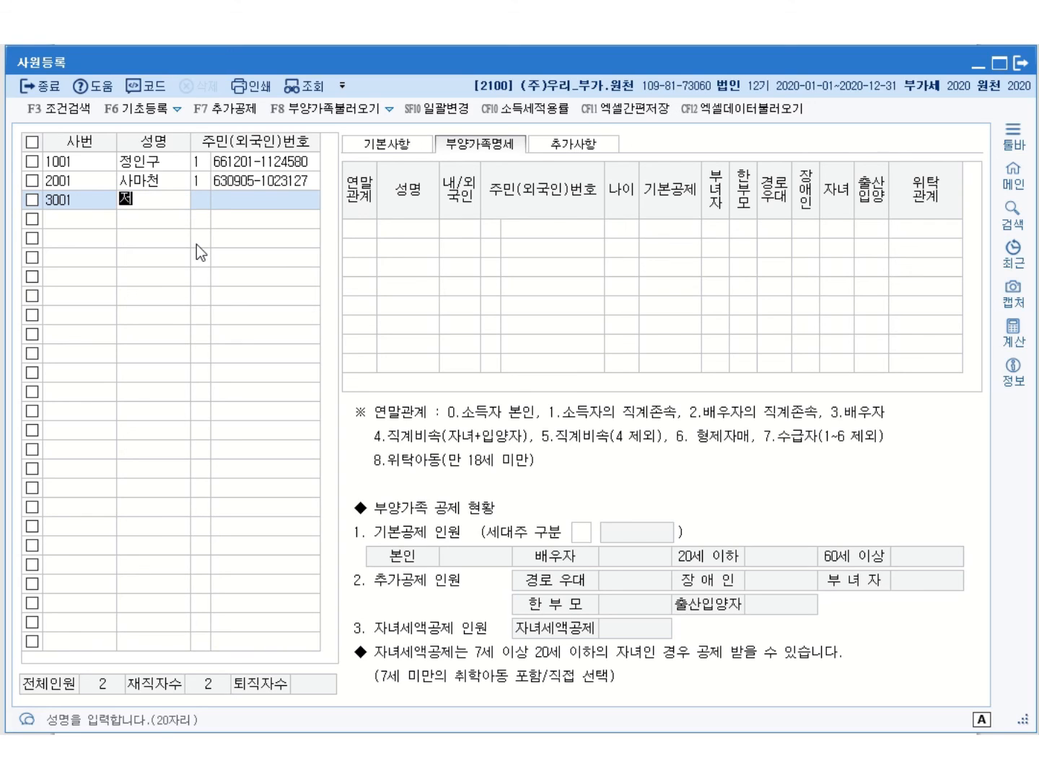
{"action": "key", "text": "Return"}
{"action": "key", "text": "Return"}
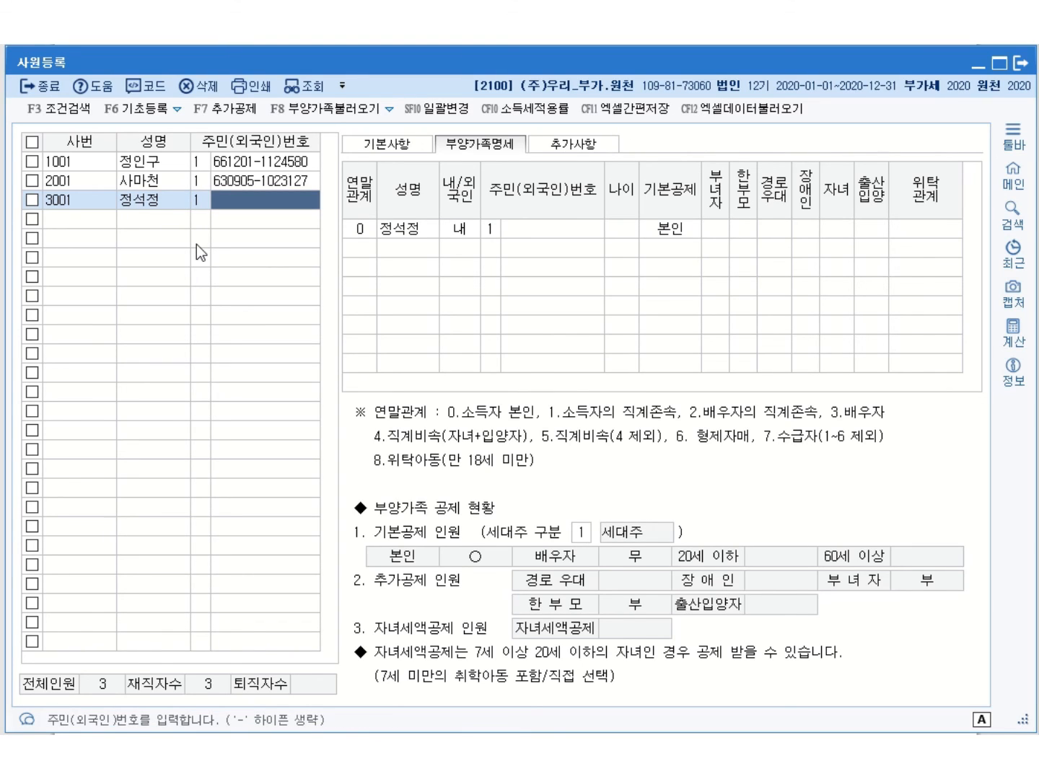
{"action": "key", "text": "Return"}
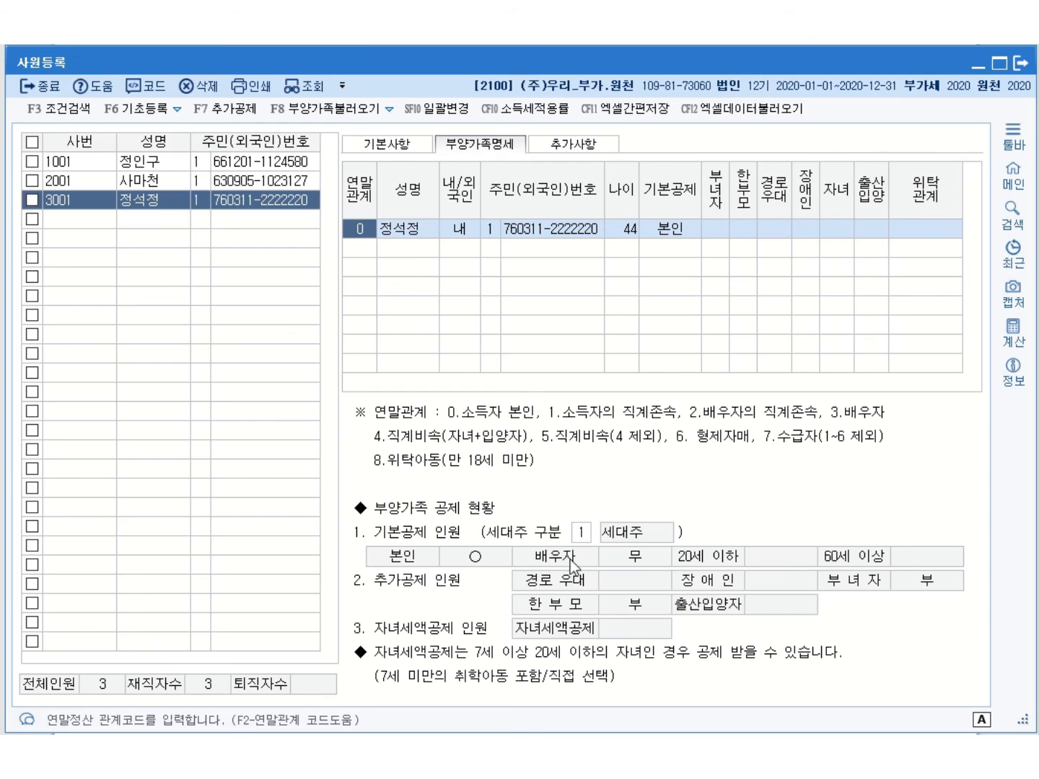
Set the employee's 세대주 구분 to 2.세대원 and begin a new dependant row
{"action": "left_click", "coordinate": [585, 534]}
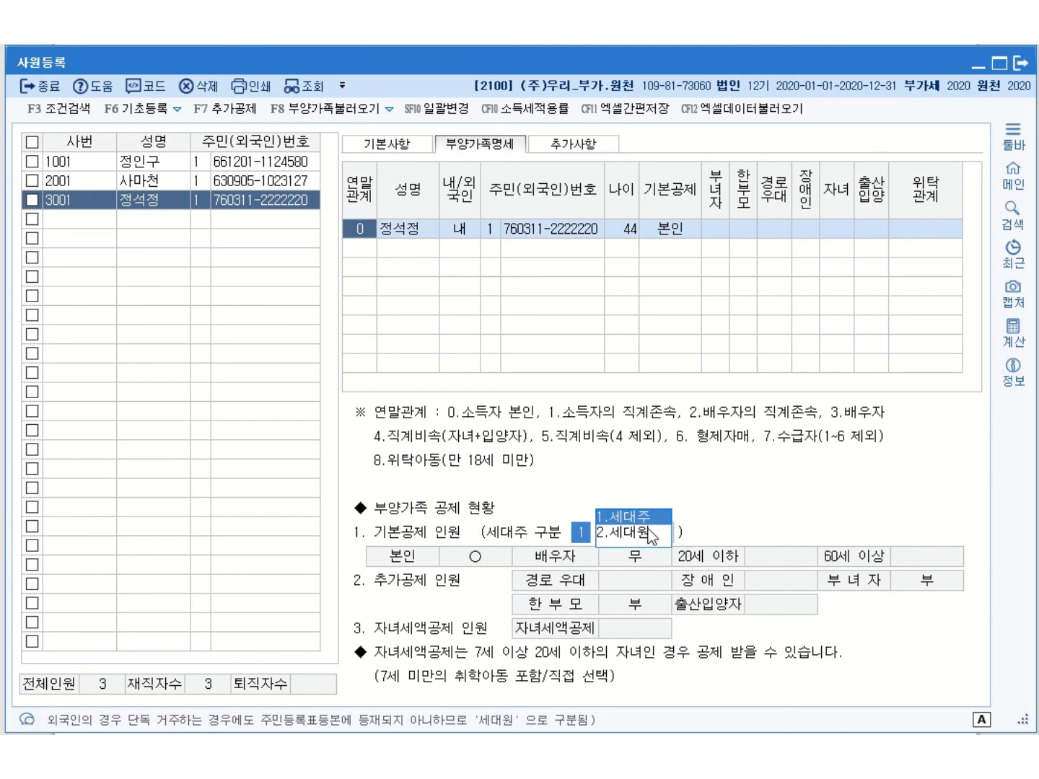
{"action": "key", "text": "Return"}
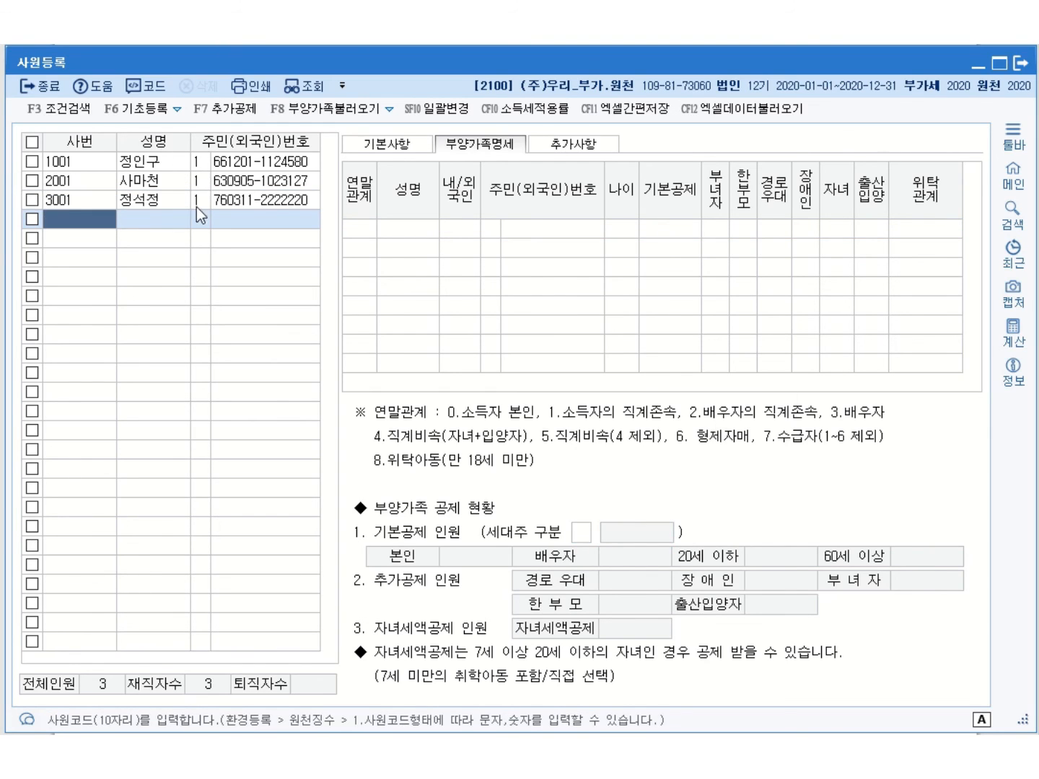
{"action": "left_click", "coordinate": [179, 200]}
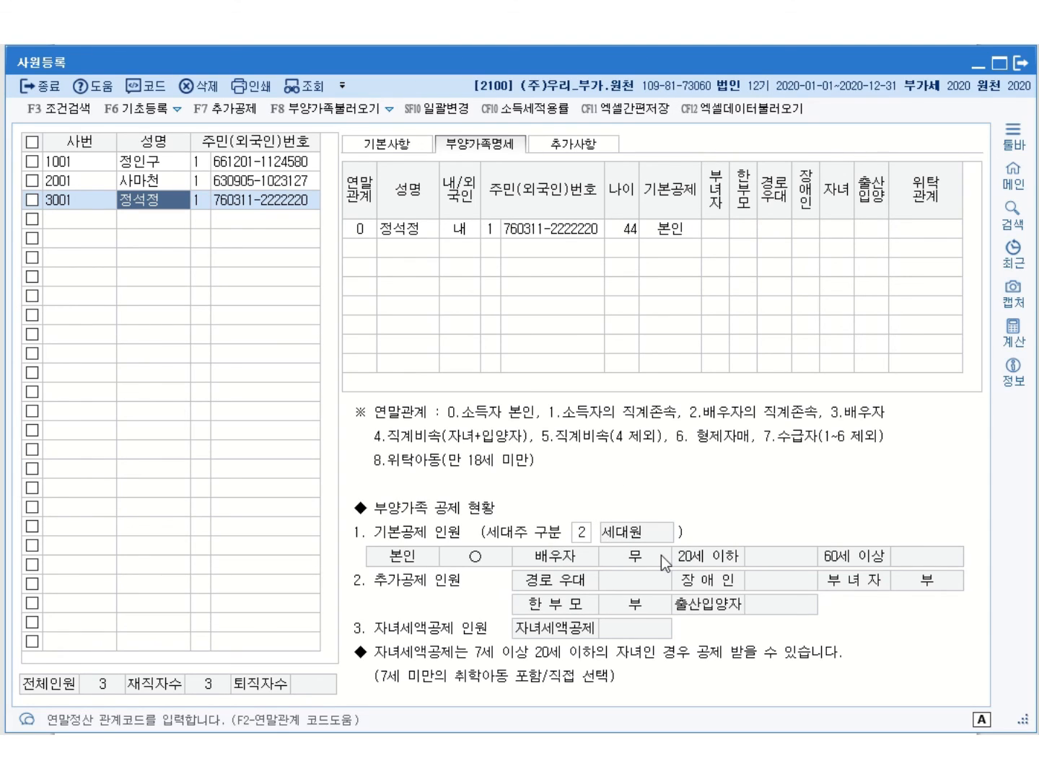
{"action": "left_click", "coordinate": [362, 248]}
Add the 48-year-old spouse under relation 3 with 주민번호, deducted as 2:배우자
{"action": "type", "text": "3"}
{"action": "key", "text": "Return"}
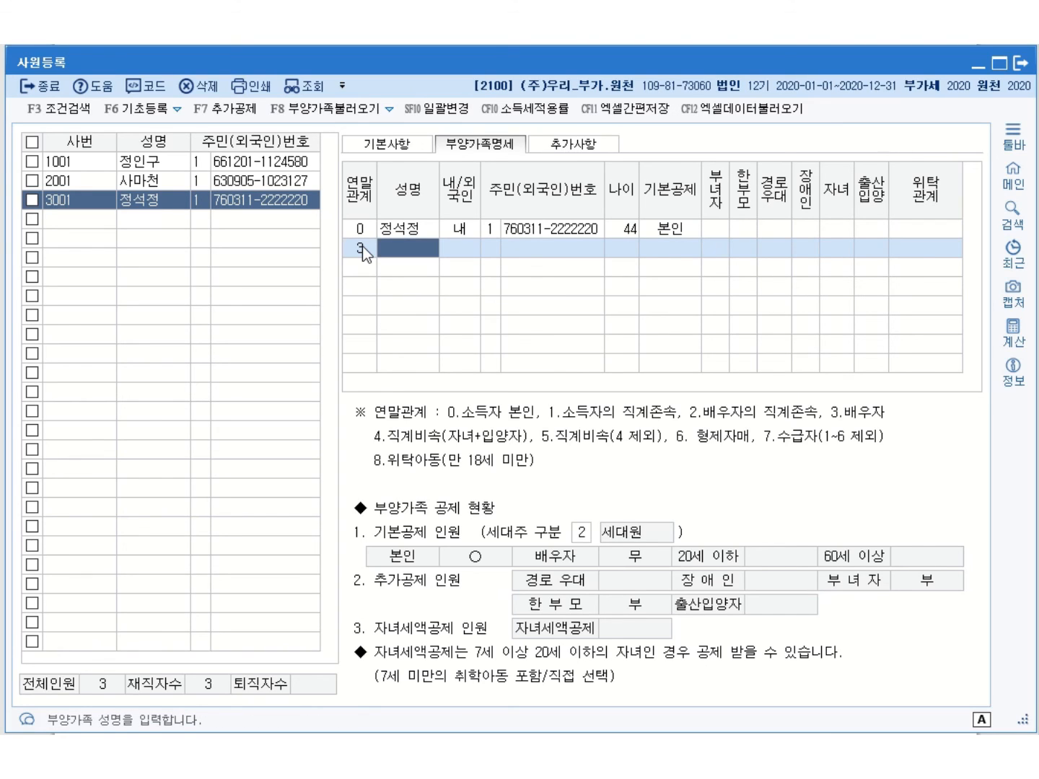
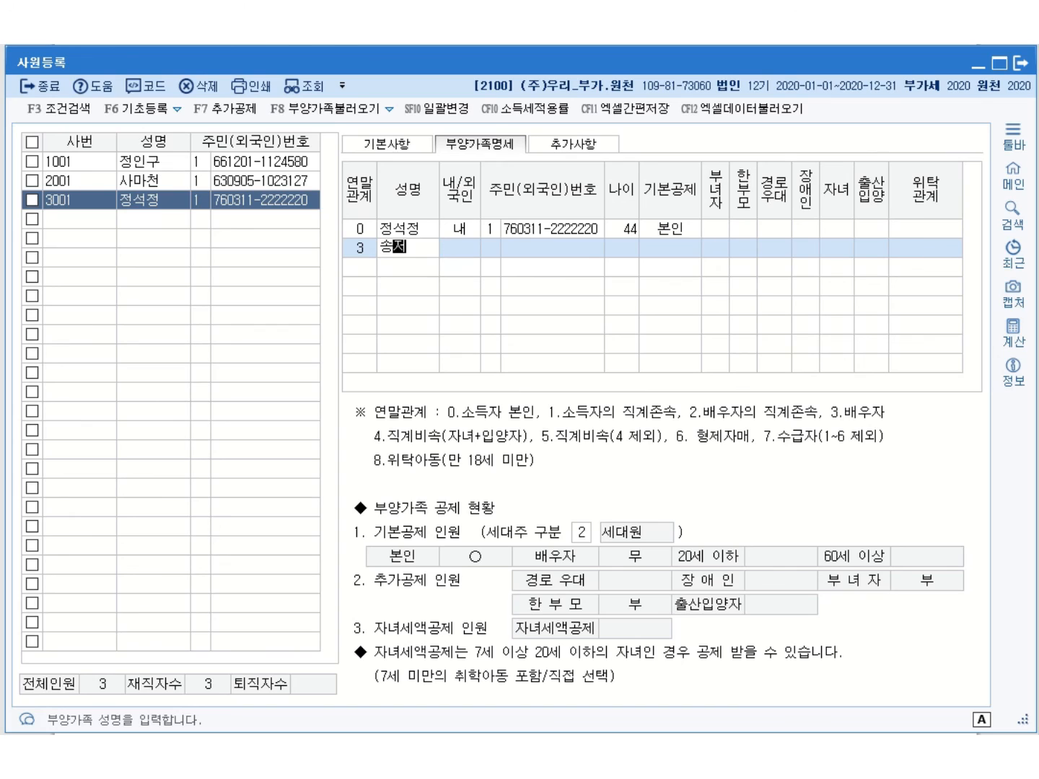
{"action": "key", "text": "Return"}
{"action": "key", "text": "Return"}
{"action": "key", "text": "Return"}
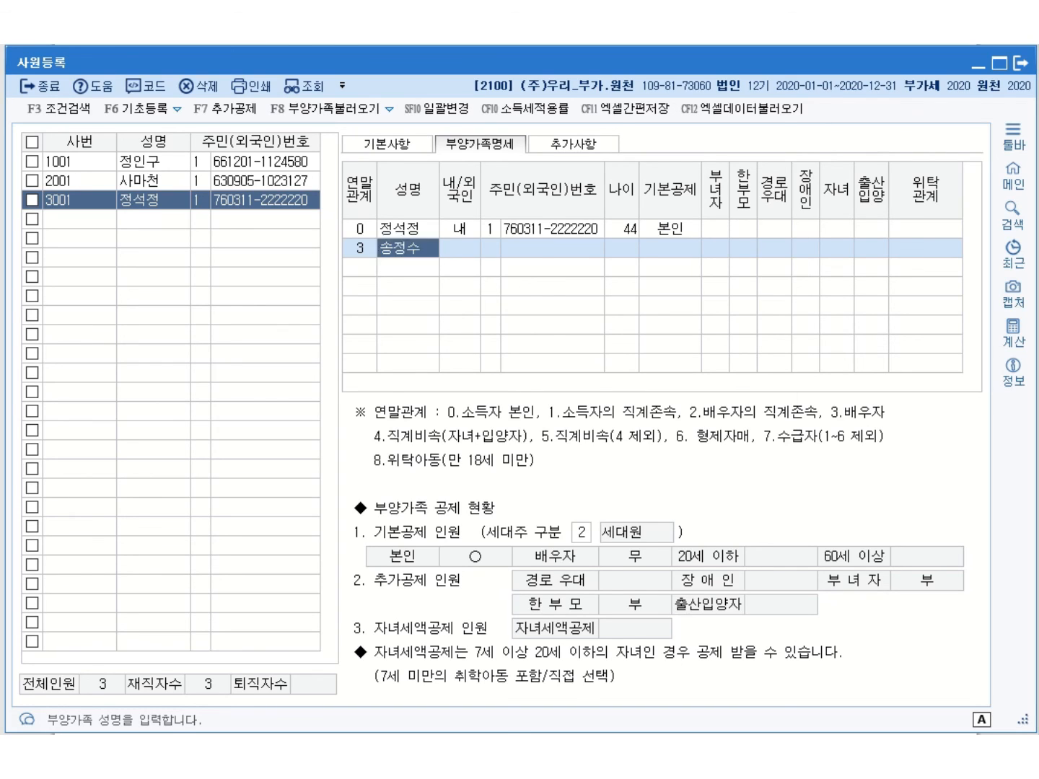
{"action": "key", "text": "Return"}
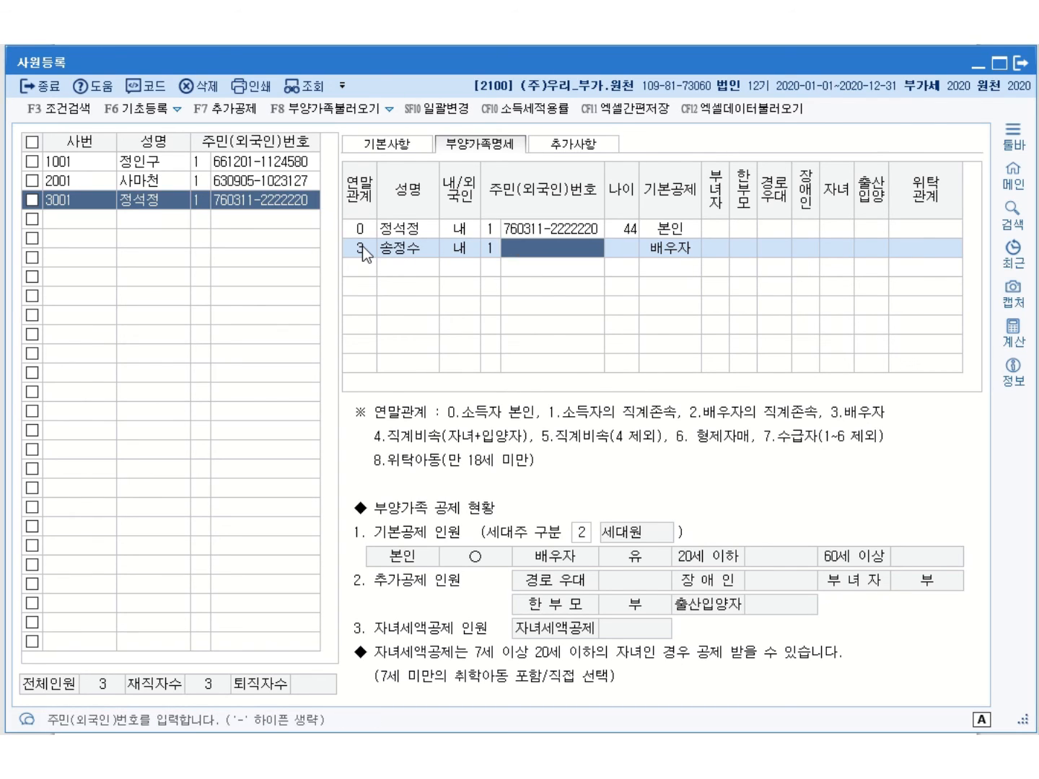
{"action": "type", "text": "721128-1111"}
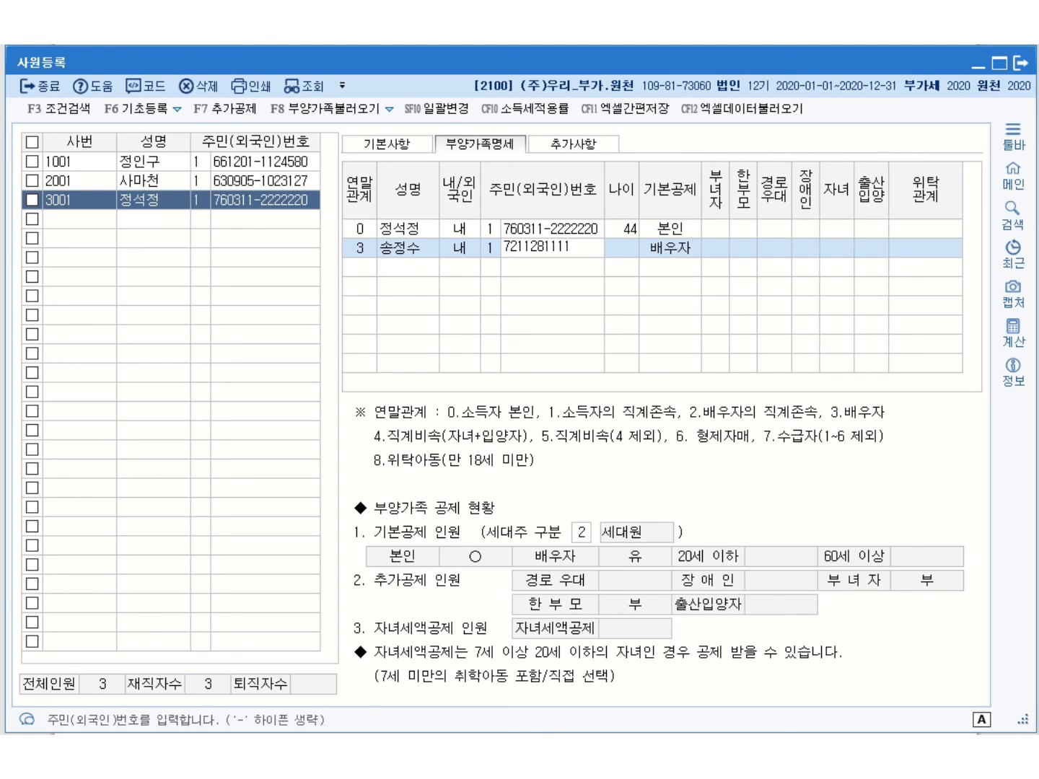
{"action": "type", "text": "111"}
{"action": "key", "text": "Return"}
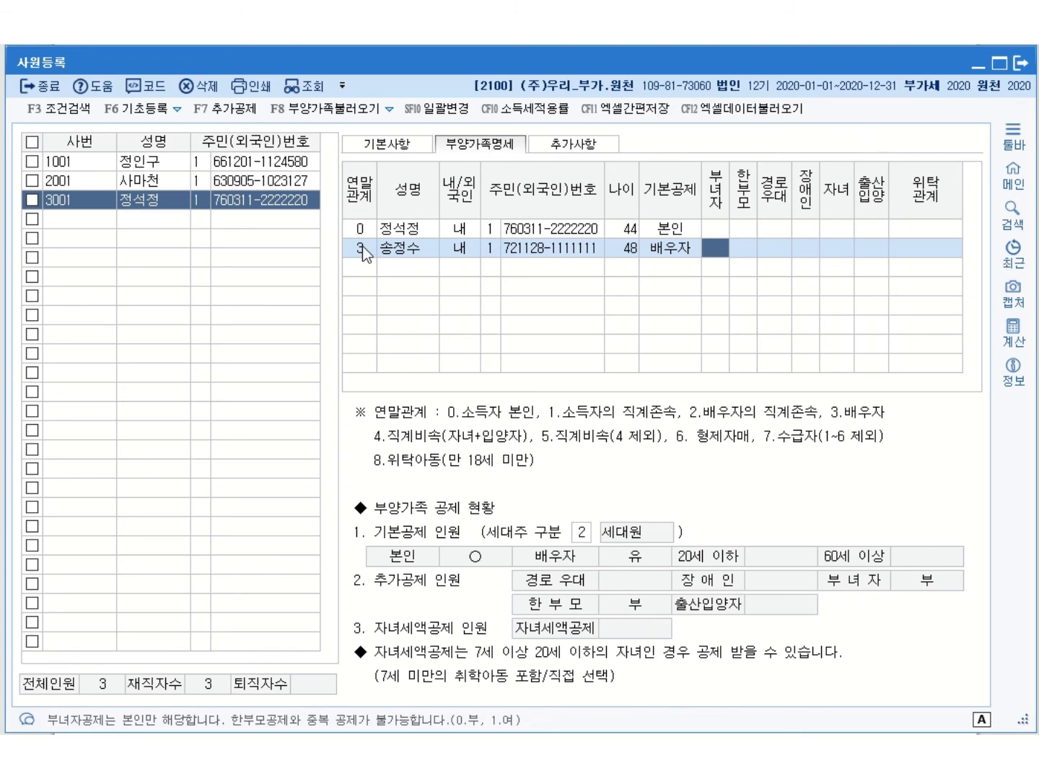
{"action": "left_click", "coordinate": [634, 252]}
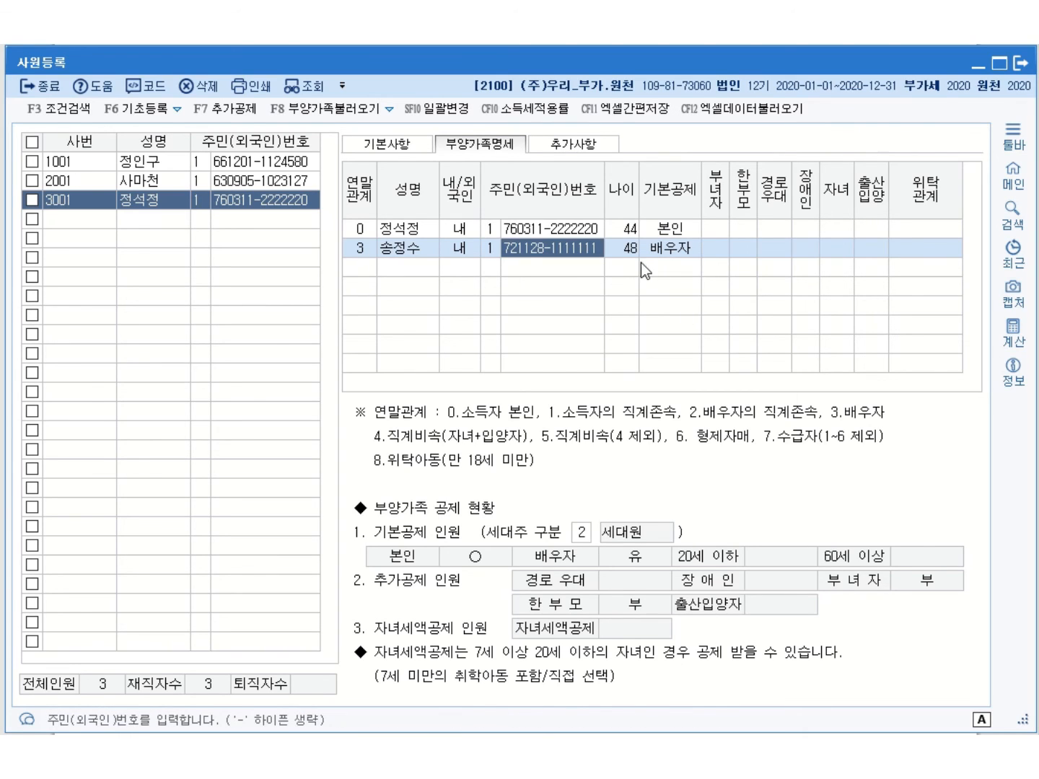
{"action": "left_click", "coordinate": [667, 251]}
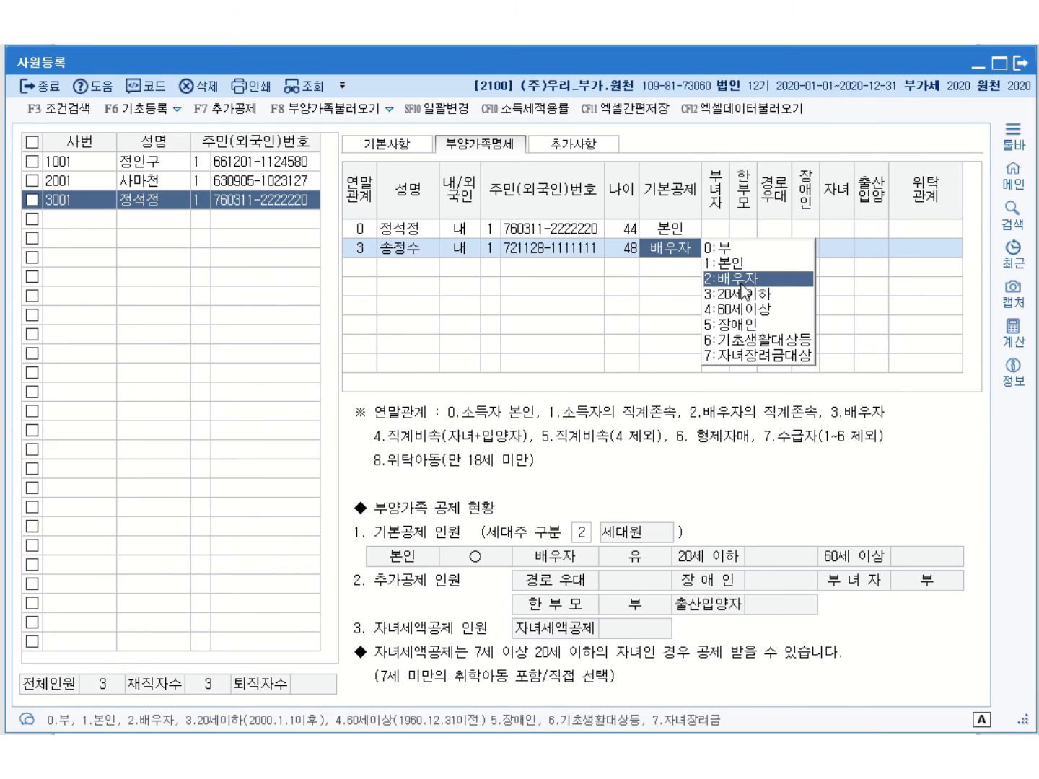
{"action": "left_click", "coordinate": [743, 283]}
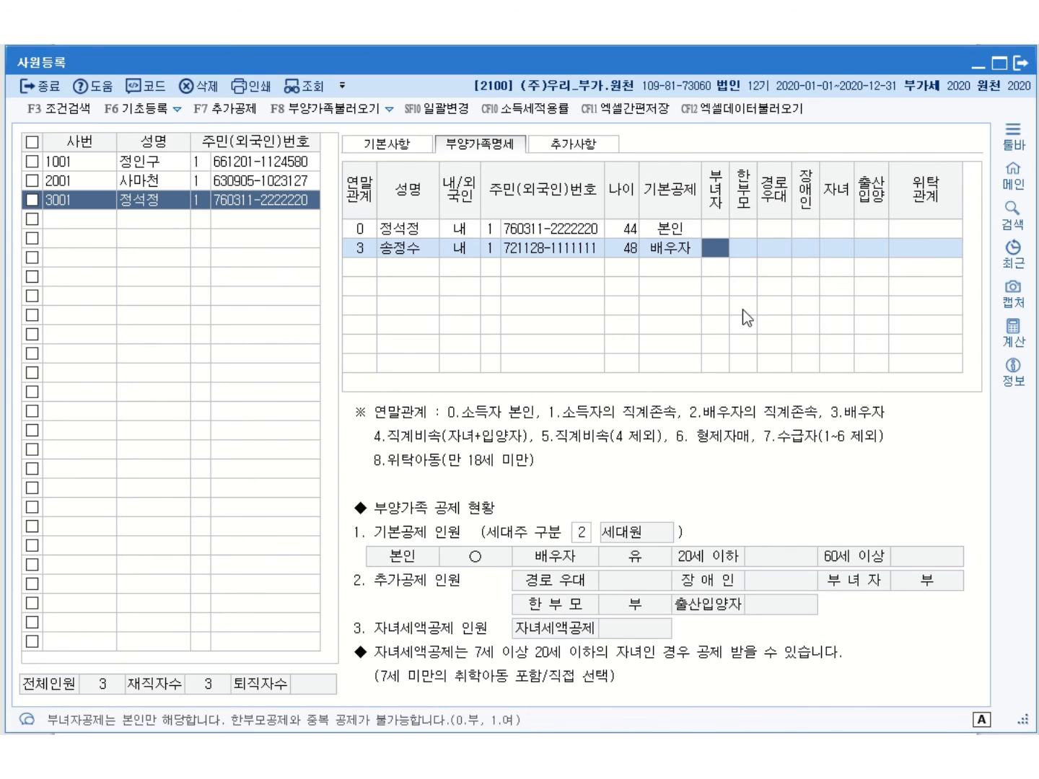
{"action": "left_click", "coordinate": [360, 266]}
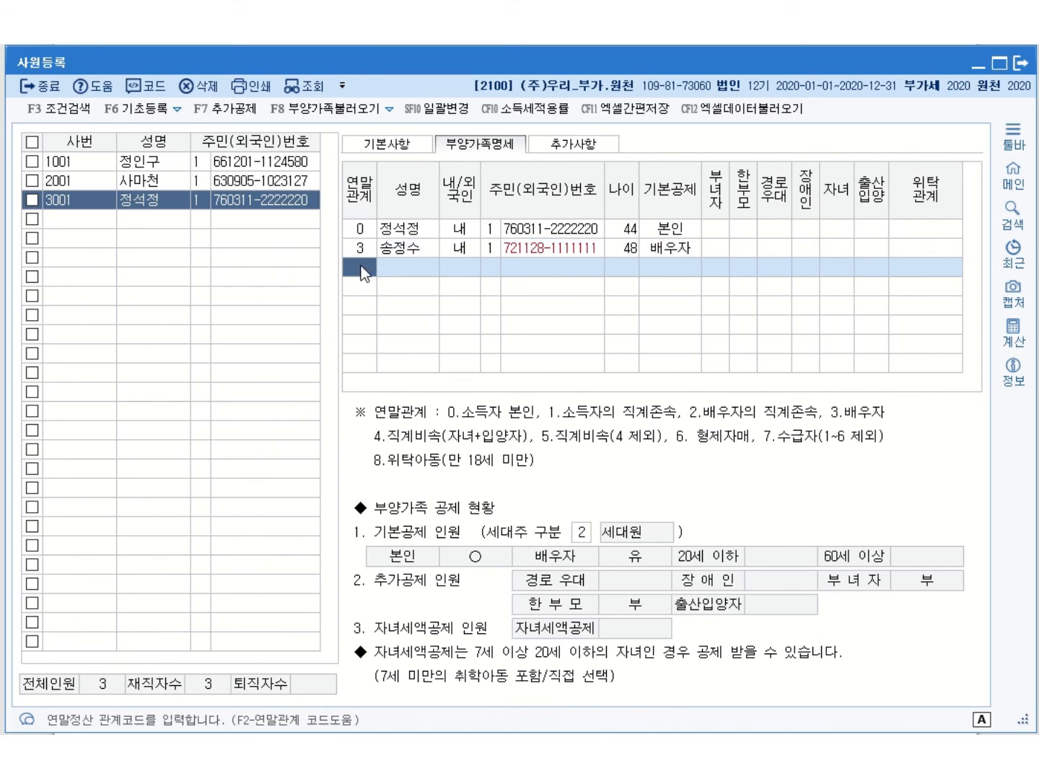
Add the 15-year-old child under relation 4 with 주민번호, deducted as 3:20세이하
{"action": "type", "text": "4"}
{"action": "key", "text": "Return"}
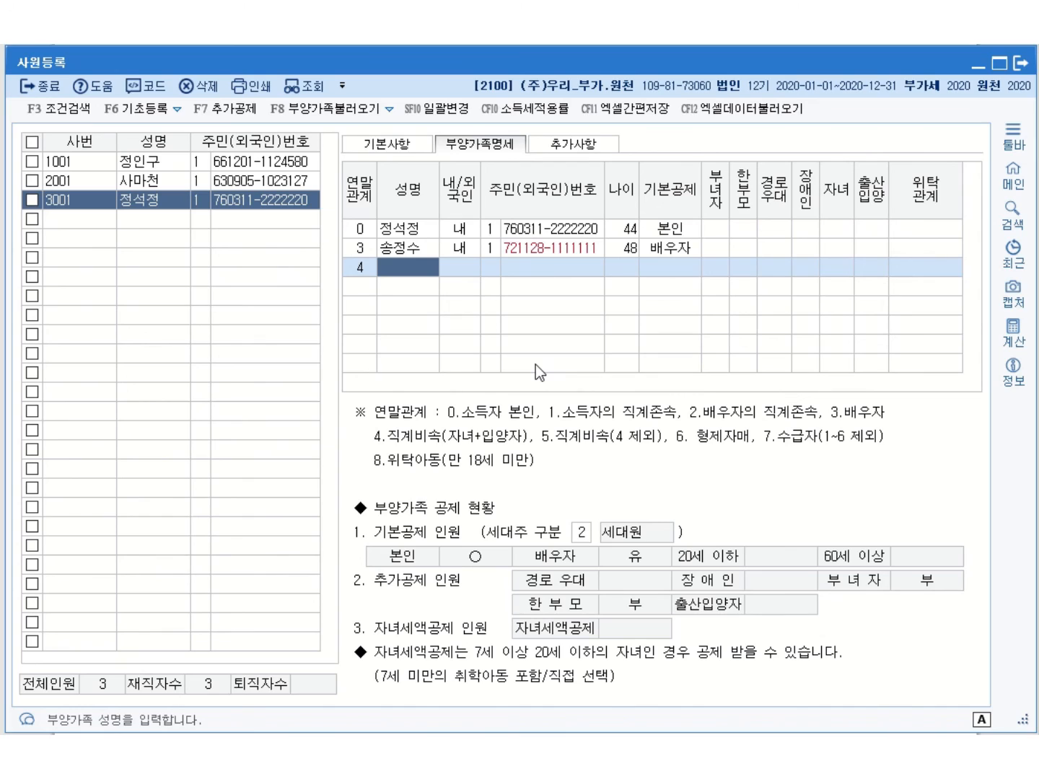
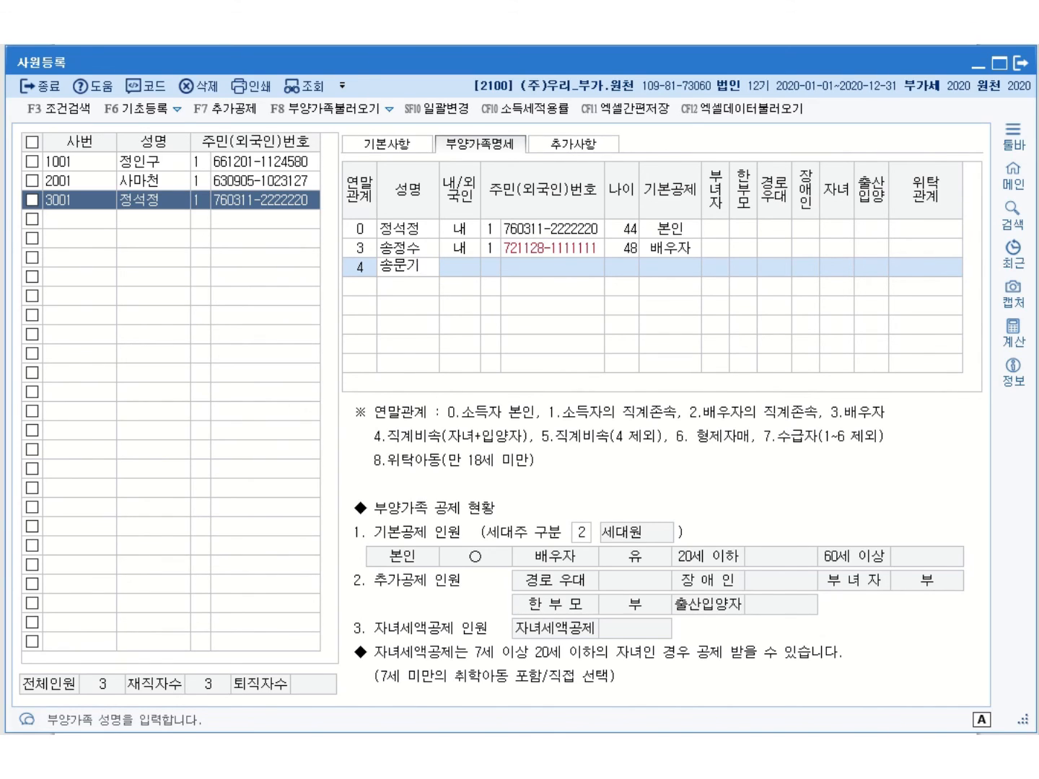
{"action": "key", "text": "Return"}
{"action": "key", "text": "Return"}
{"action": "key", "text": "Return"}
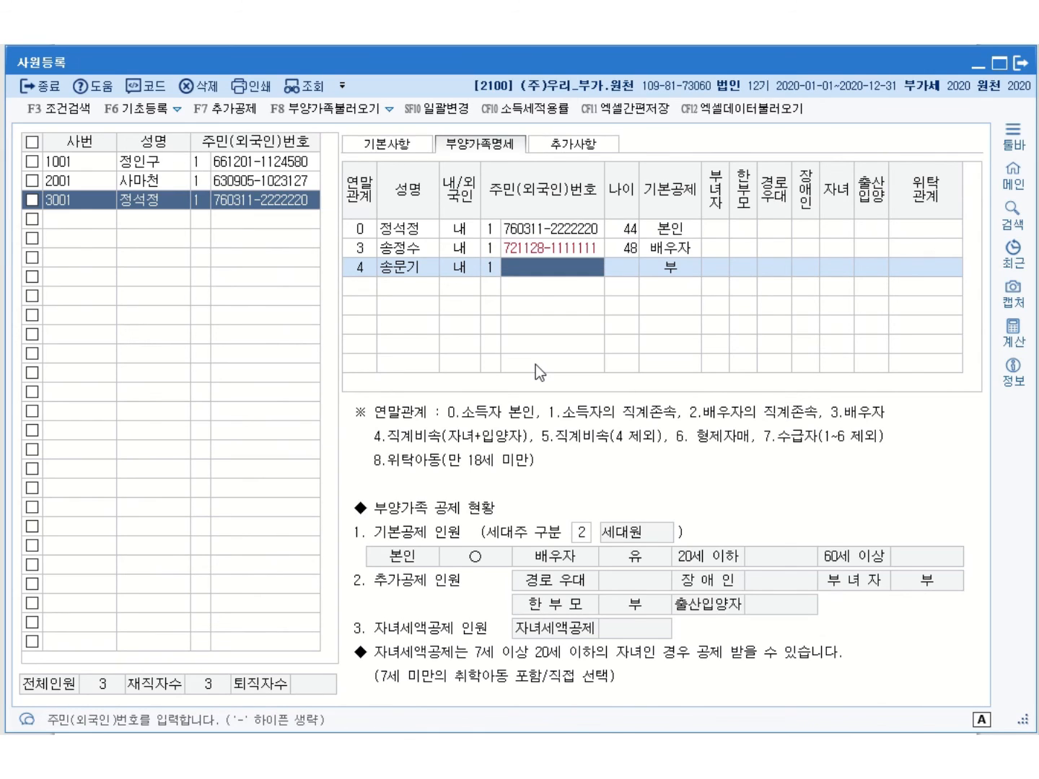
{"action": "type", "text": "05071"}
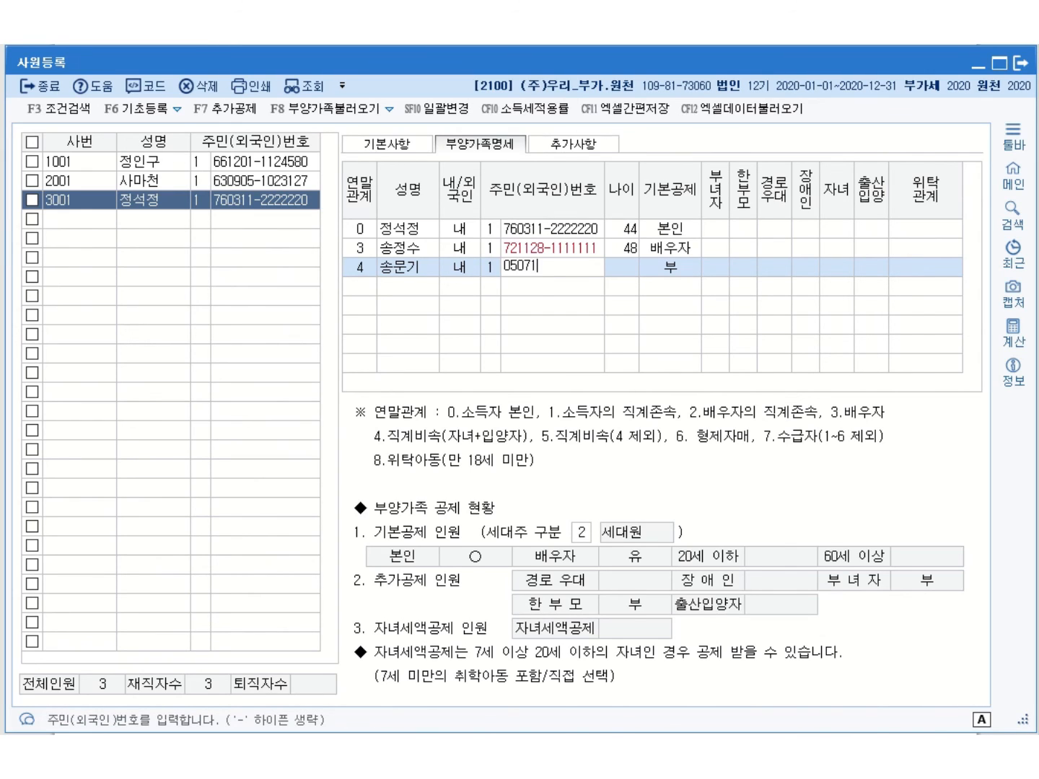
{"action": "type", "text": "2-3333333"}
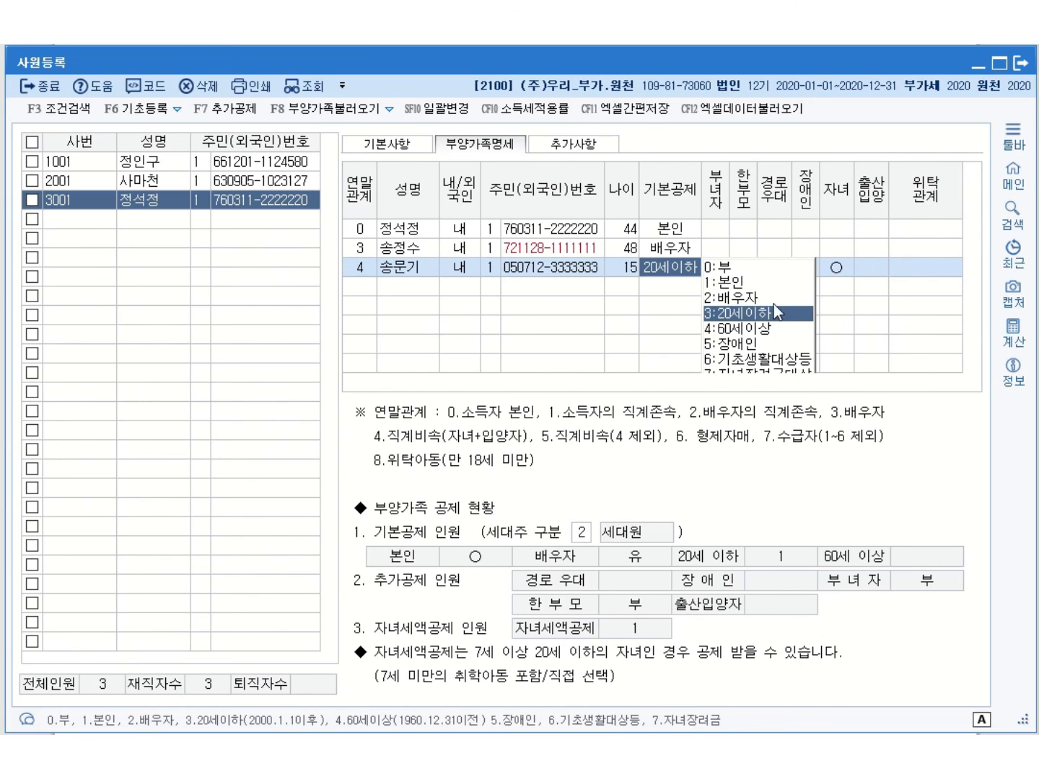
{"action": "left_click", "coordinate": [764, 312]}
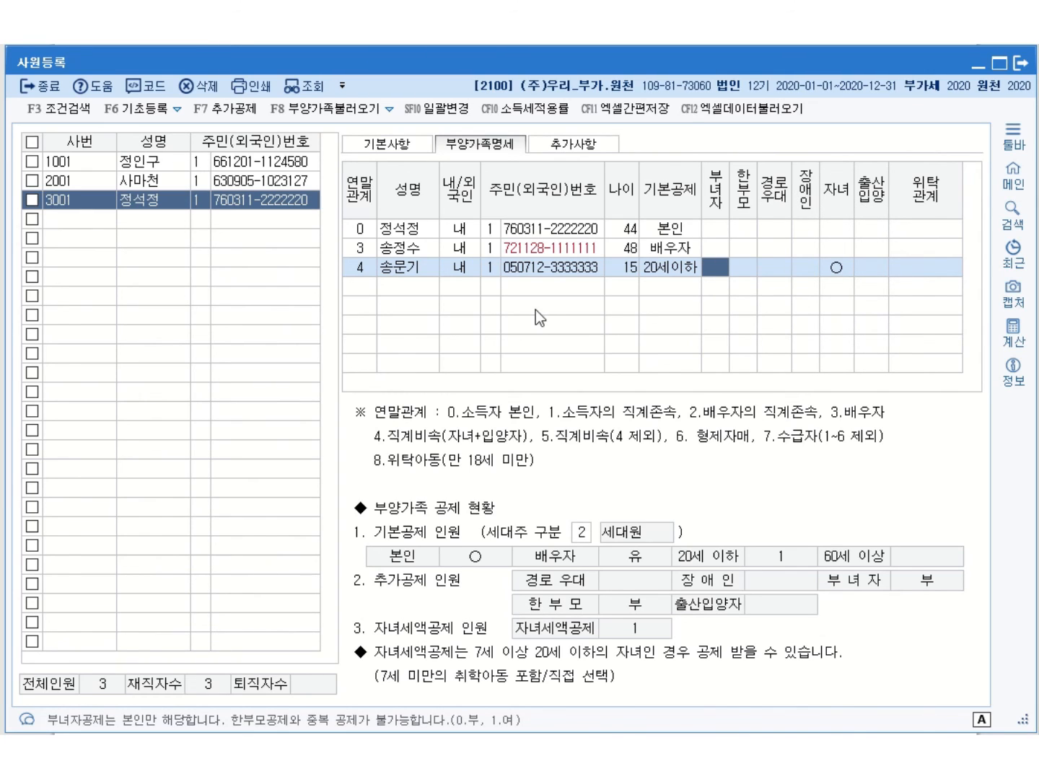
{"action": "left_click", "coordinate": [365, 290]}
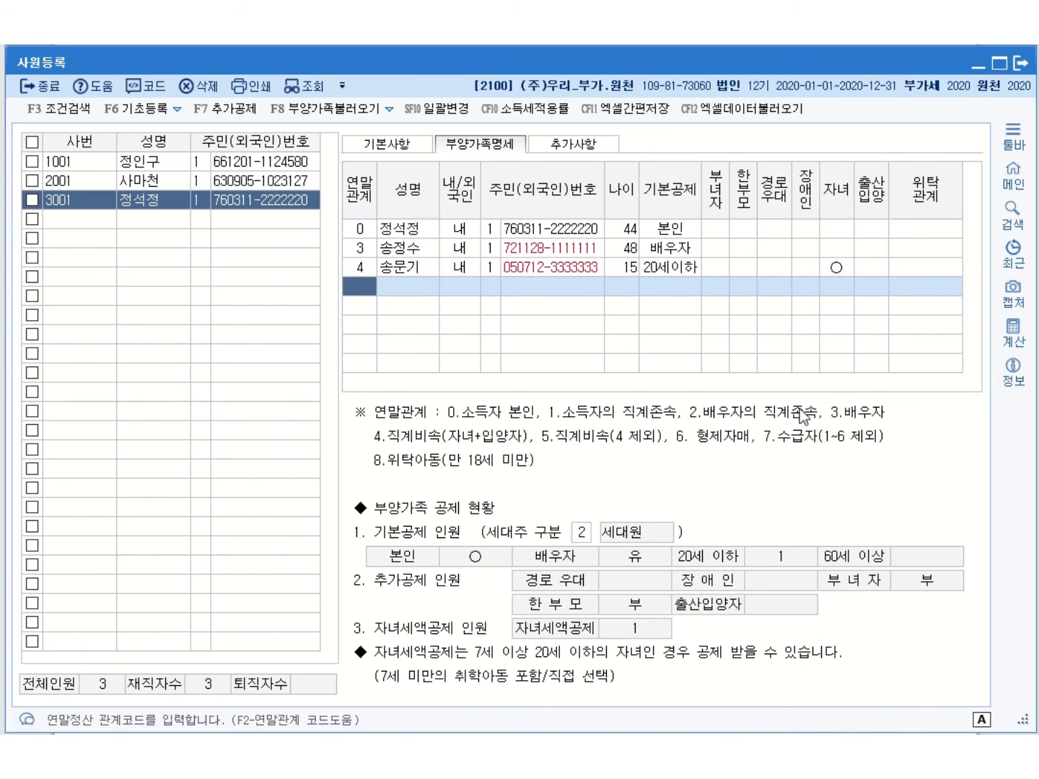
Add the 81-year-old father under relation 2 as 내국인 with 주민번호, deducted as 60세이상
{"action": "type", "text": "2"}
{"action": "key", "text": "Return"}
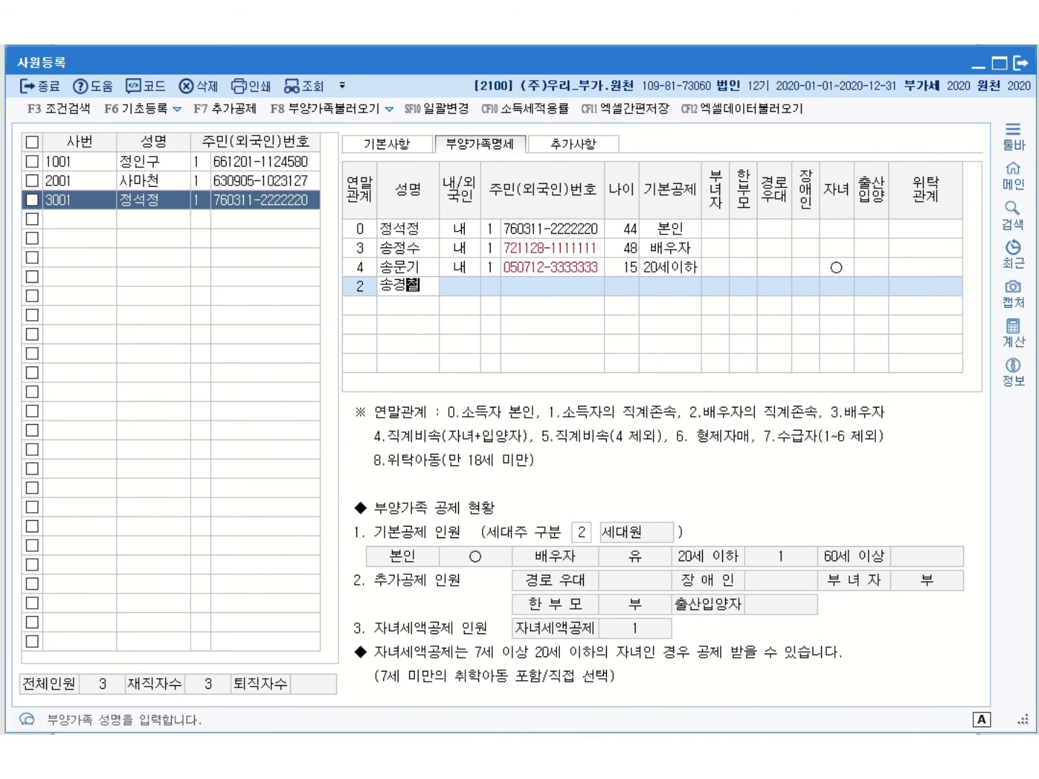
{"action": "key", "text": "Return"}
{"action": "key", "text": "Return"}
{"action": "type", "text": "1"}
{"action": "key", "text": "Return"}
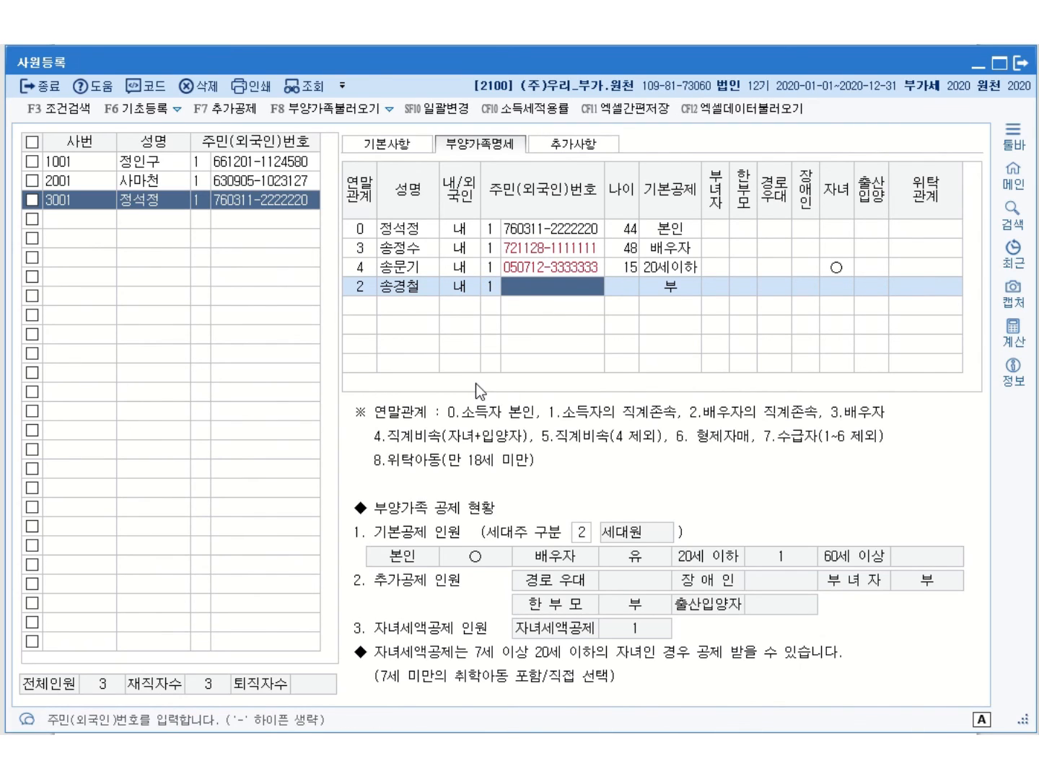
{"action": "type", "text": "39100"}
{"action": "type", "text": "9-"}
{"action": "type", "text": "111111"}
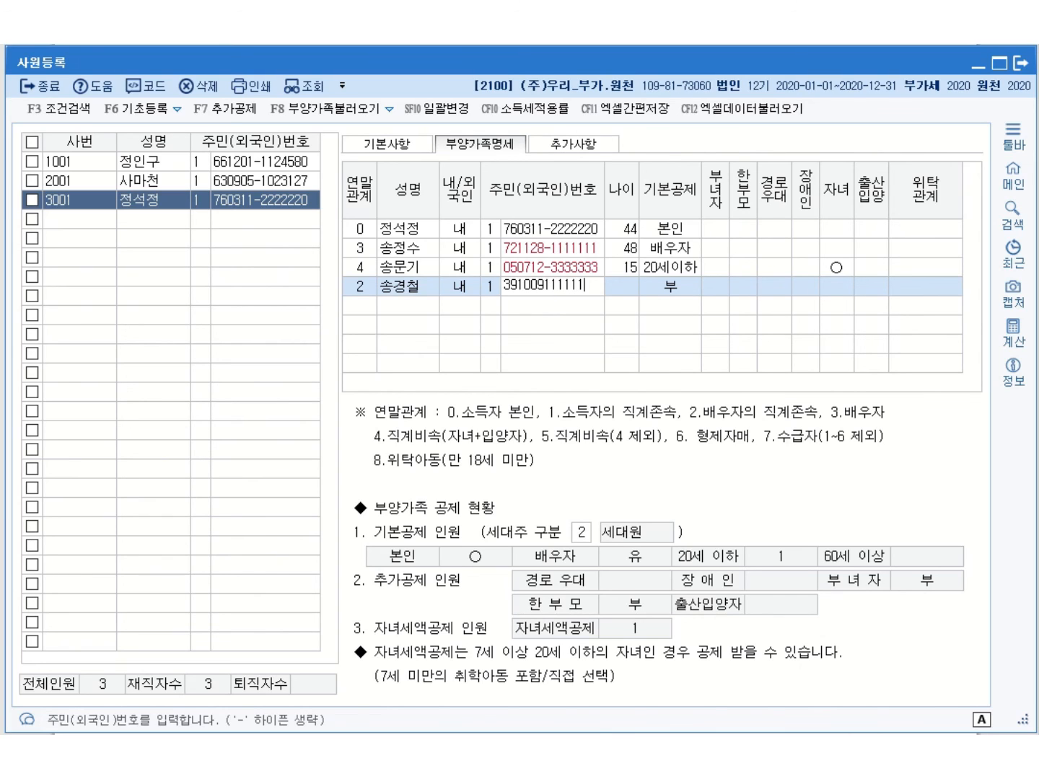
{"action": "key", "text": "BackSpace"}
{"action": "key", "text": "BackSpace"}
{"action": "key", "text": "BackSpace"}
{"action": "key", "text": "BackSpace"}
{"action": "key", "text": "BackSpace"}
{"action": "key", "text": "BackSpace"}
{"action": "type", "text": "-1111111"}
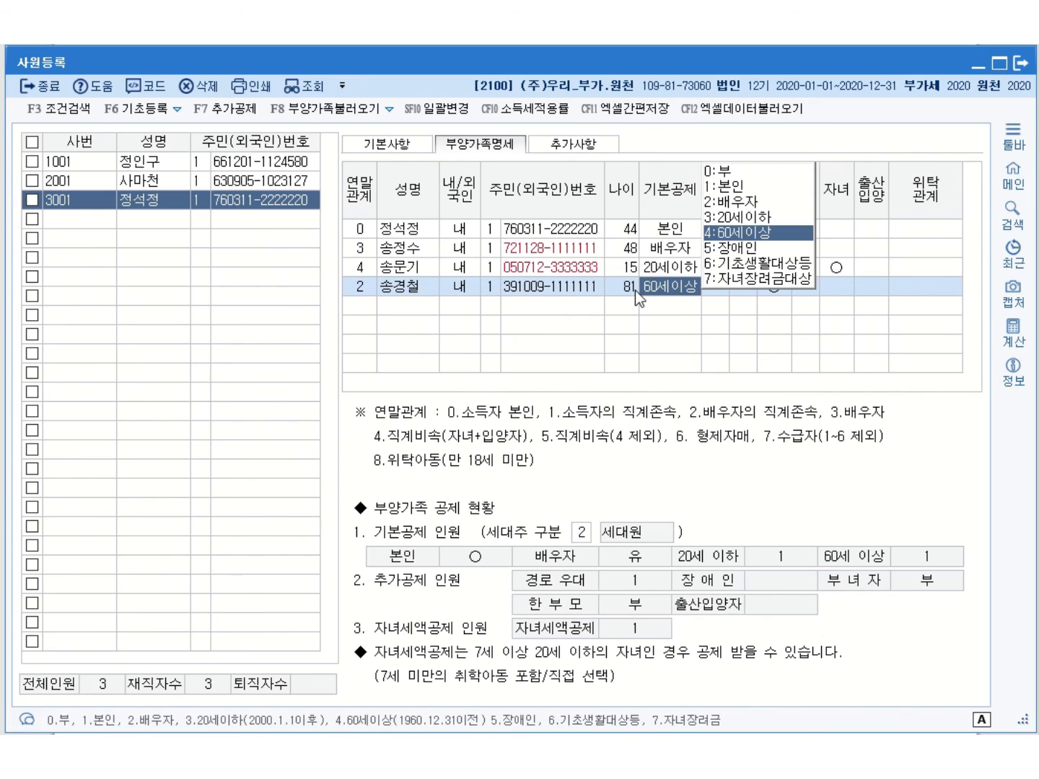
{"action": "key", "text": "Return"}
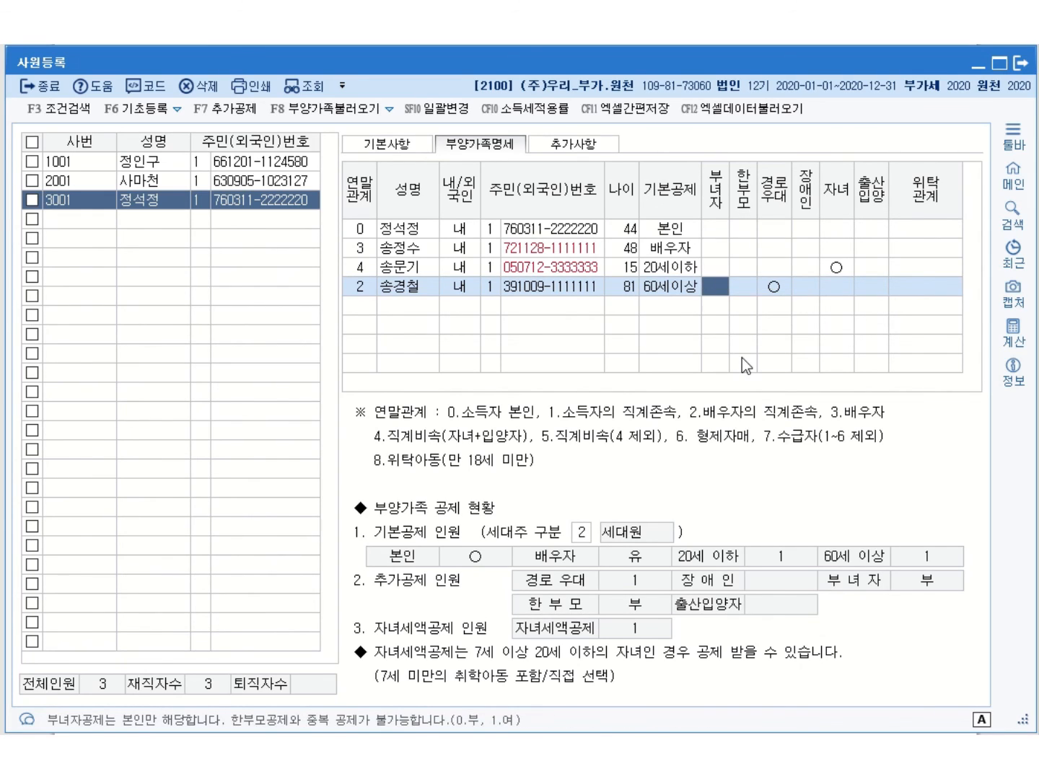
Mark the father as disabled under 1:장애인복지법 and begin the next dependant row
{"action": "left_click", "coordinate": [808, 286]}
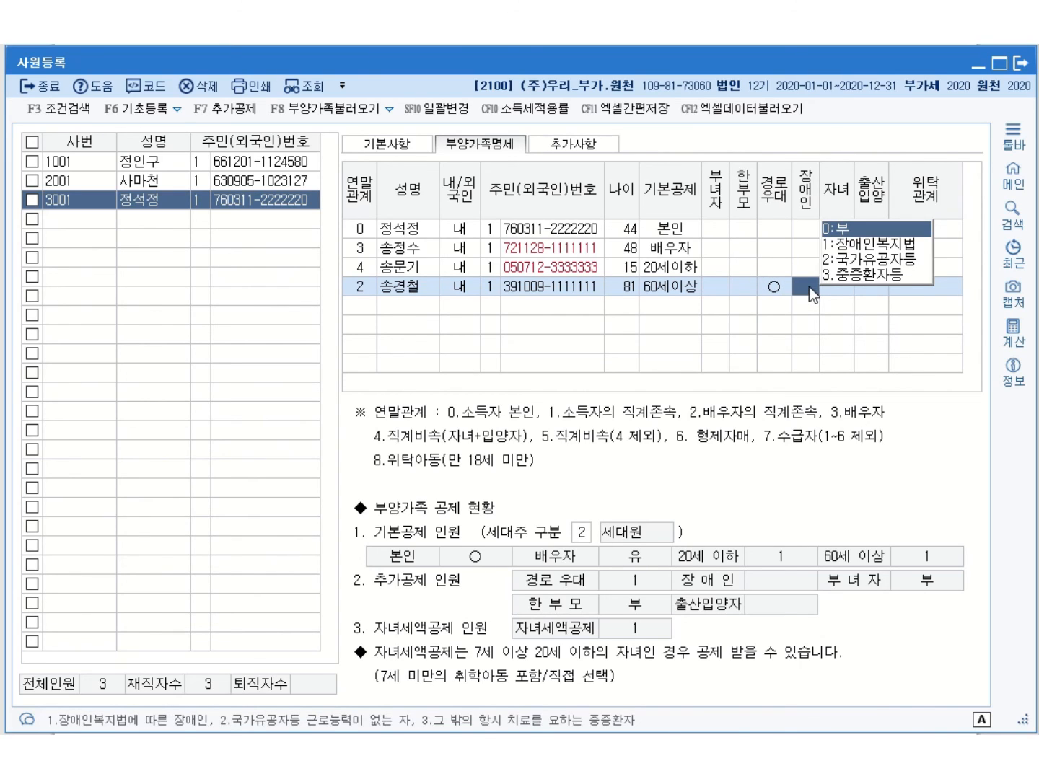
{"action": "left_click", "coordinate": [873, 245]}
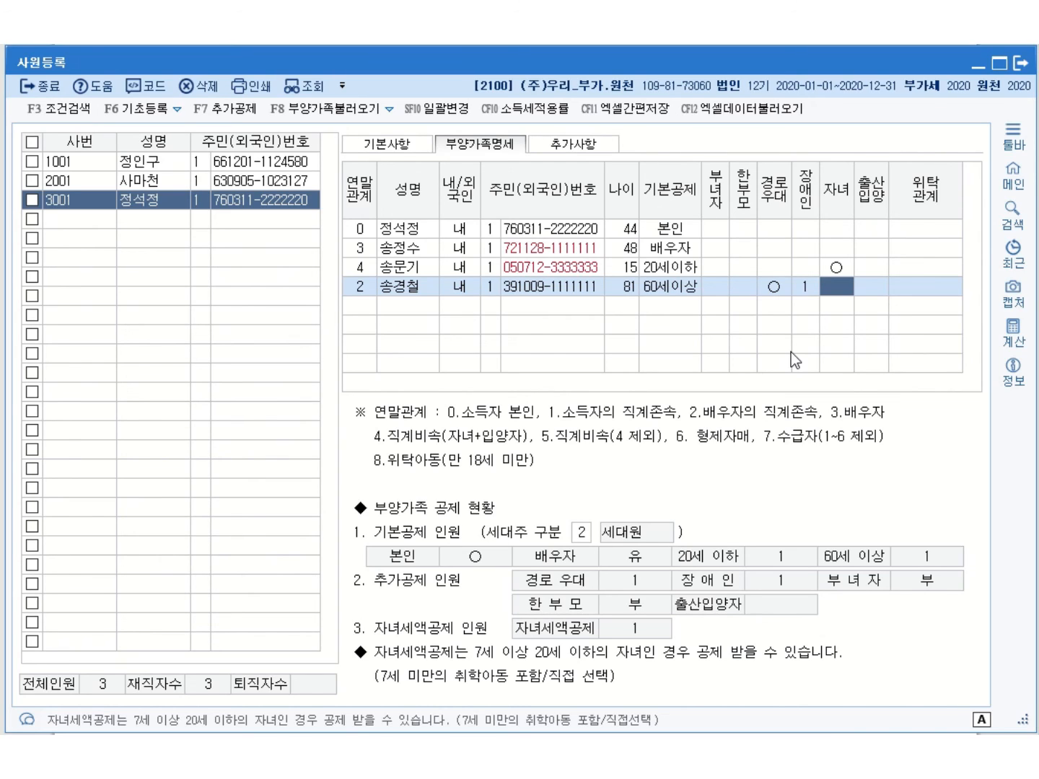
{"action": "left_click", "coordinate": [366, 306]}
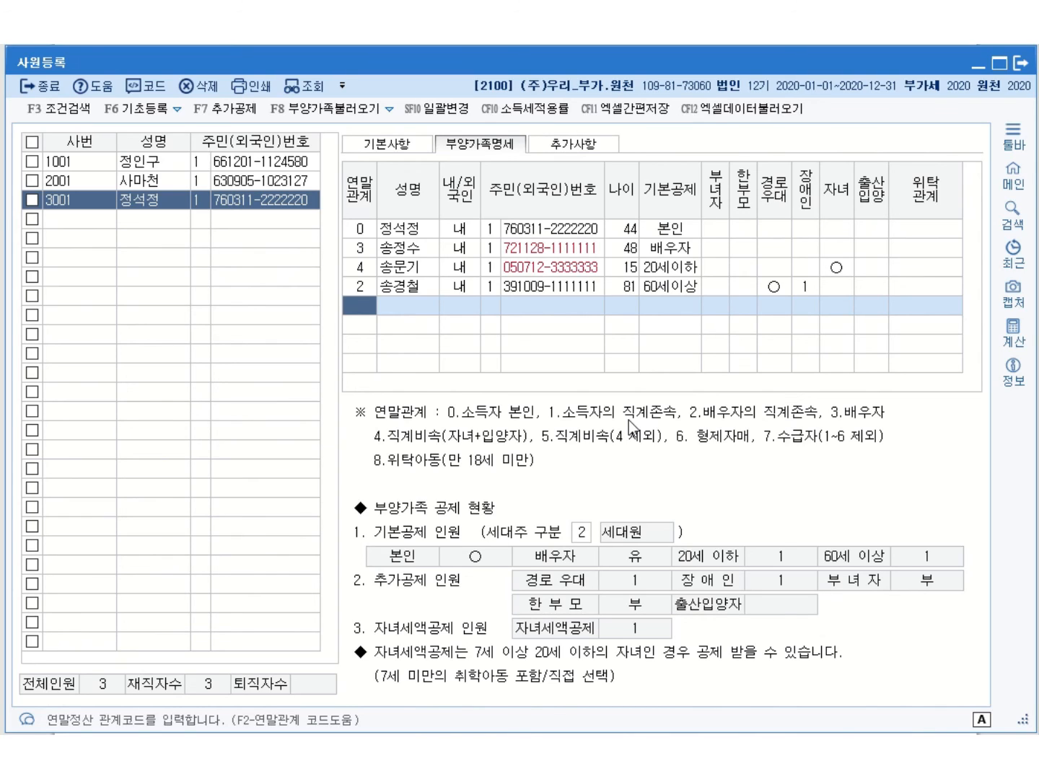
Add the 38-year-old sibling under relation 6 as 내국인 with 주민번호, basic deduction 0:부
{"action": "type", "text": "6"}
{"action": "key", "text": "Return"}
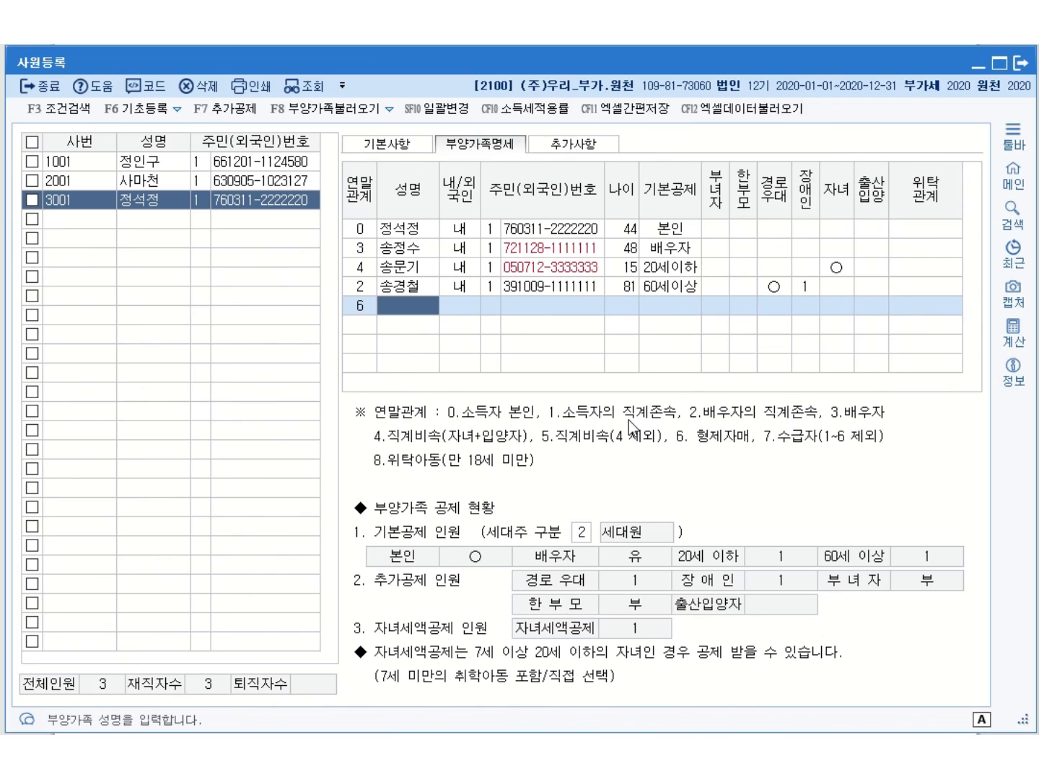
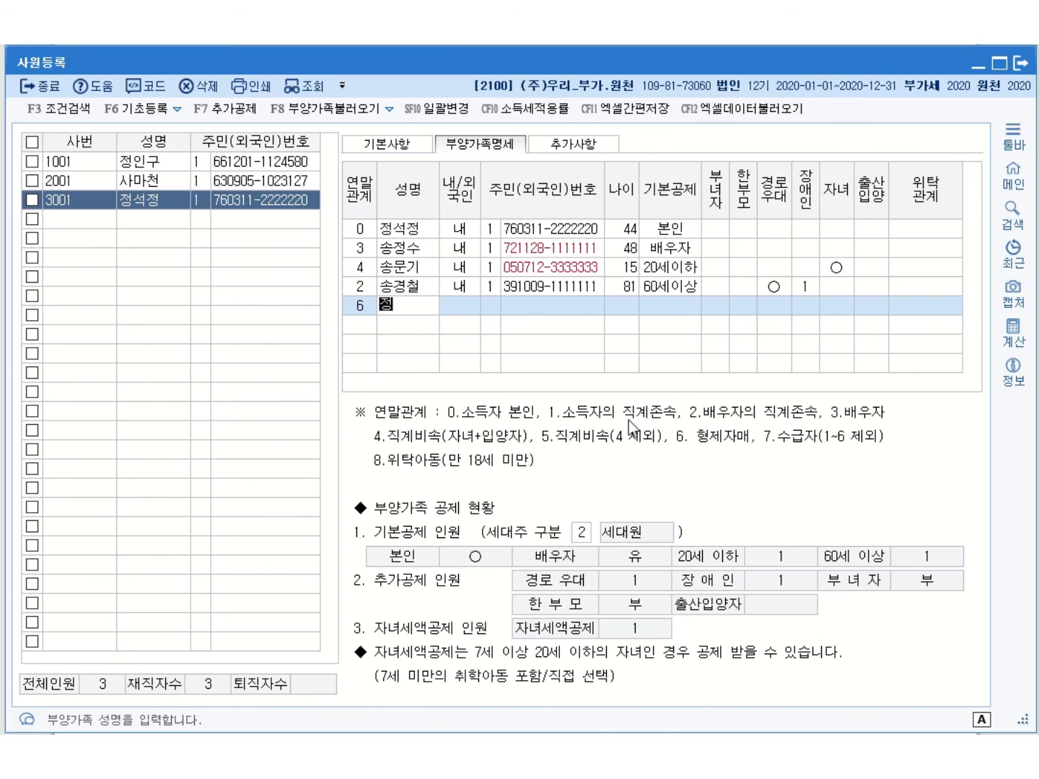
{"action": "key", "text": "Return"}
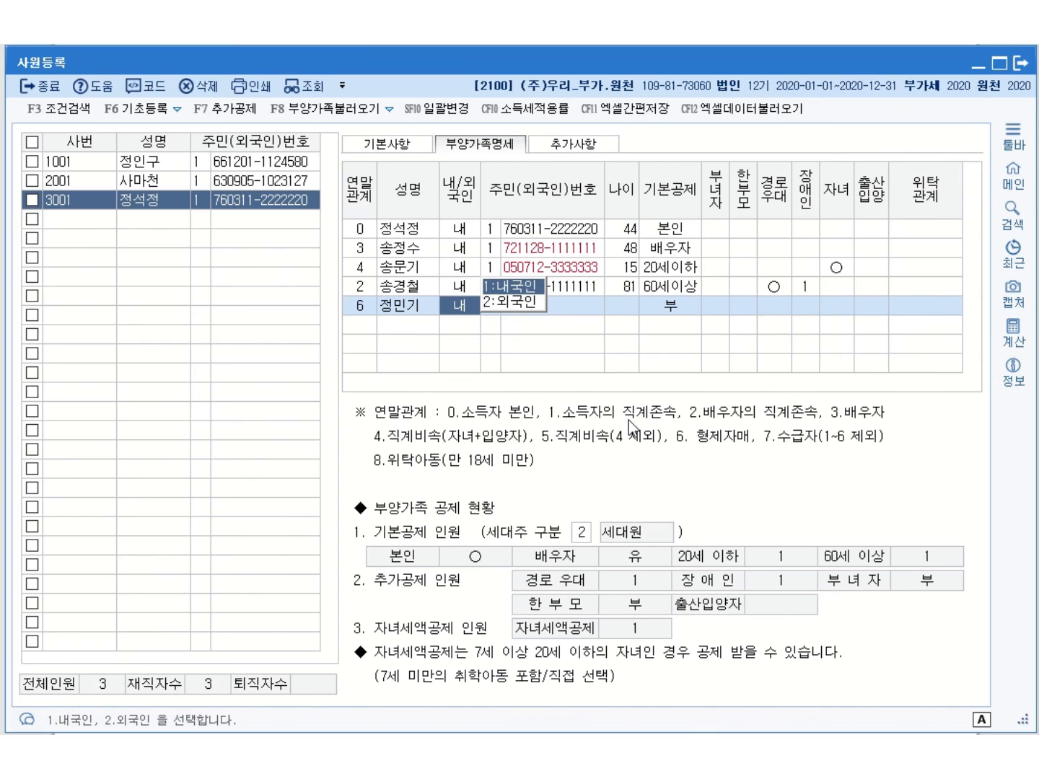
{"action": "key", "text": "Return"}
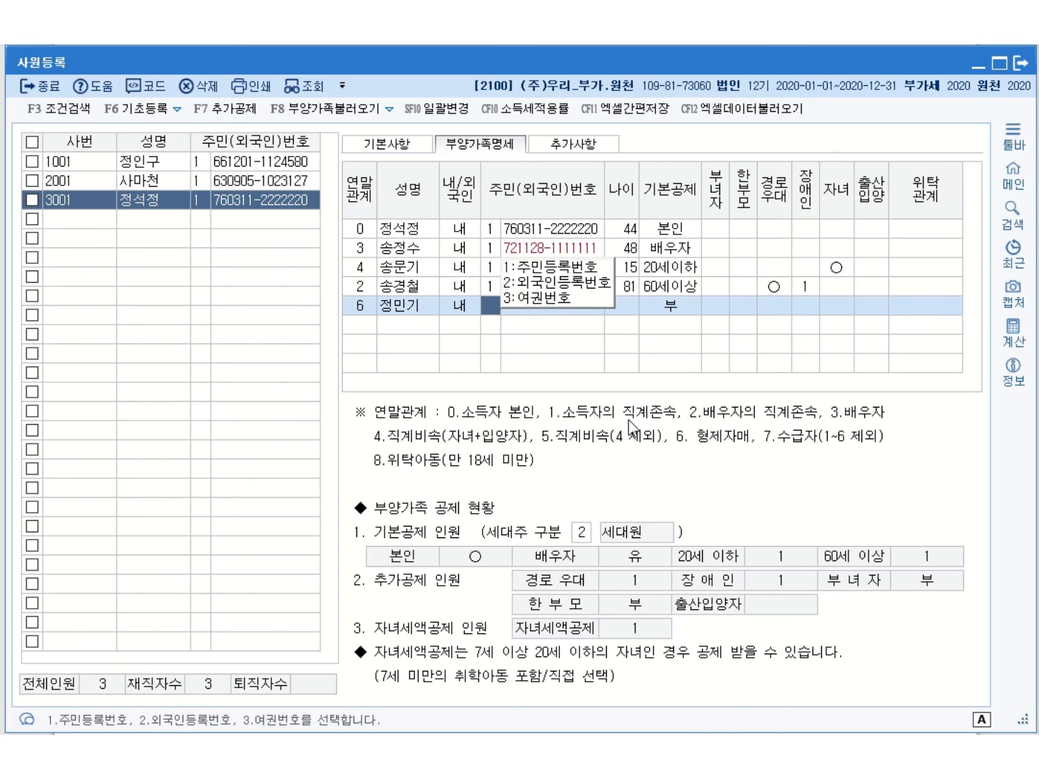
{"action": "key", "text": "Return"}
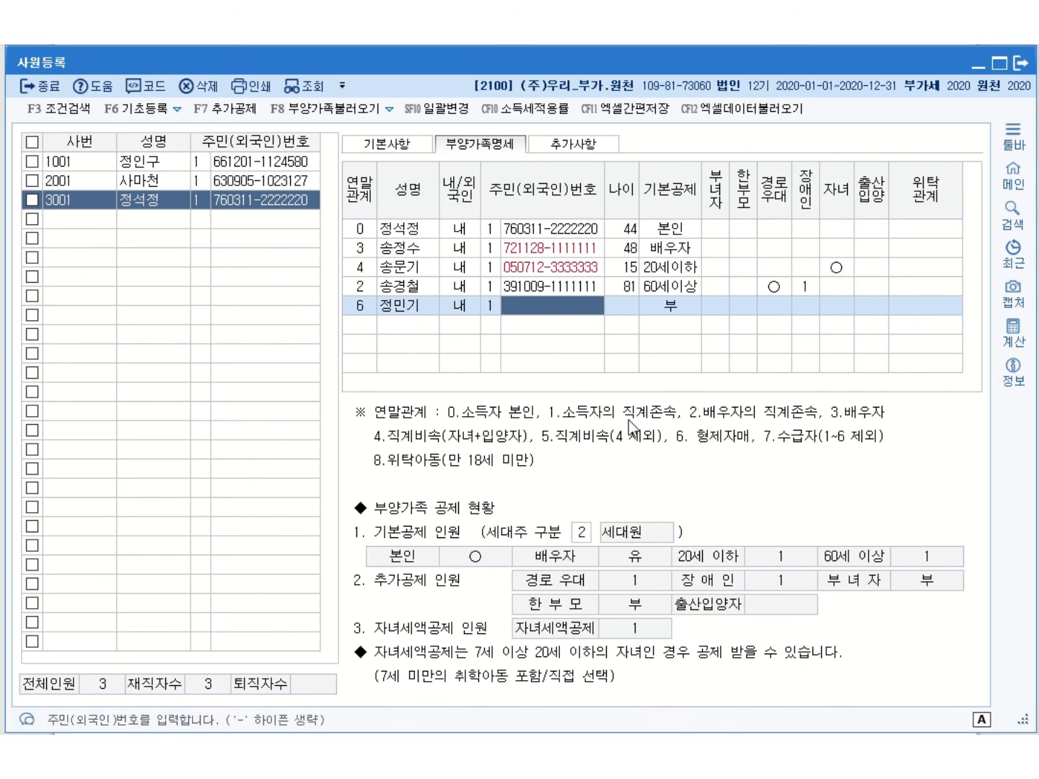
{"action": "type", "text": "821203-1111111"}
{"action": "key", "text": "Return"}
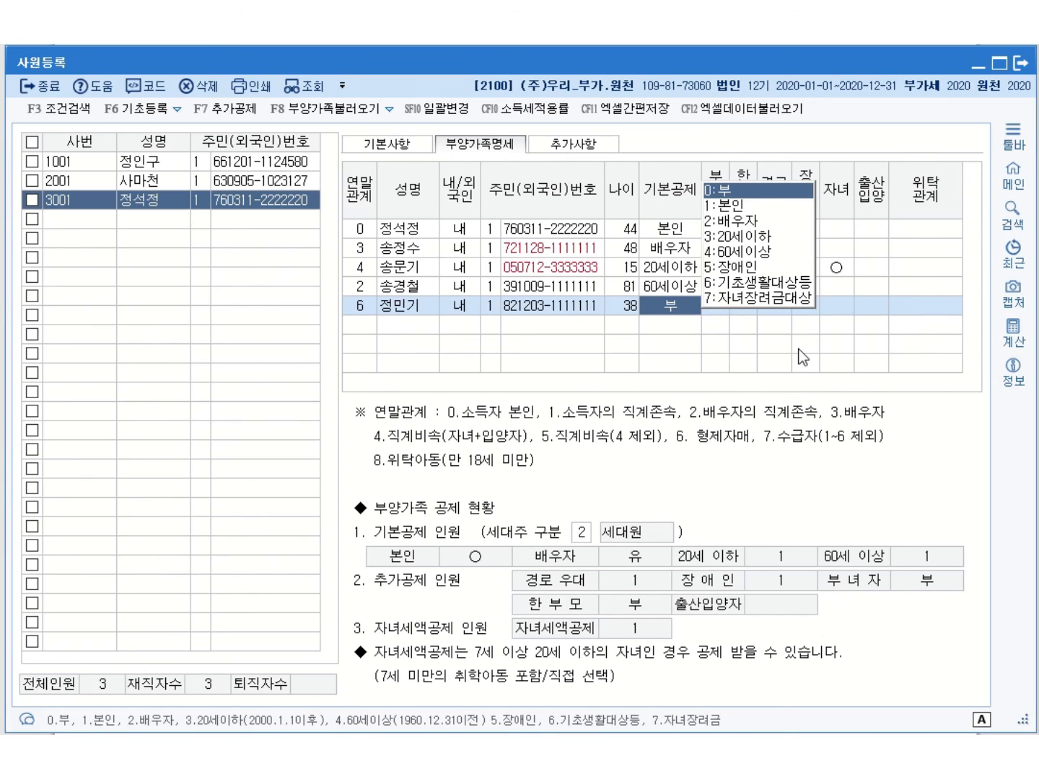
{"action": "key", "text": "Return"}
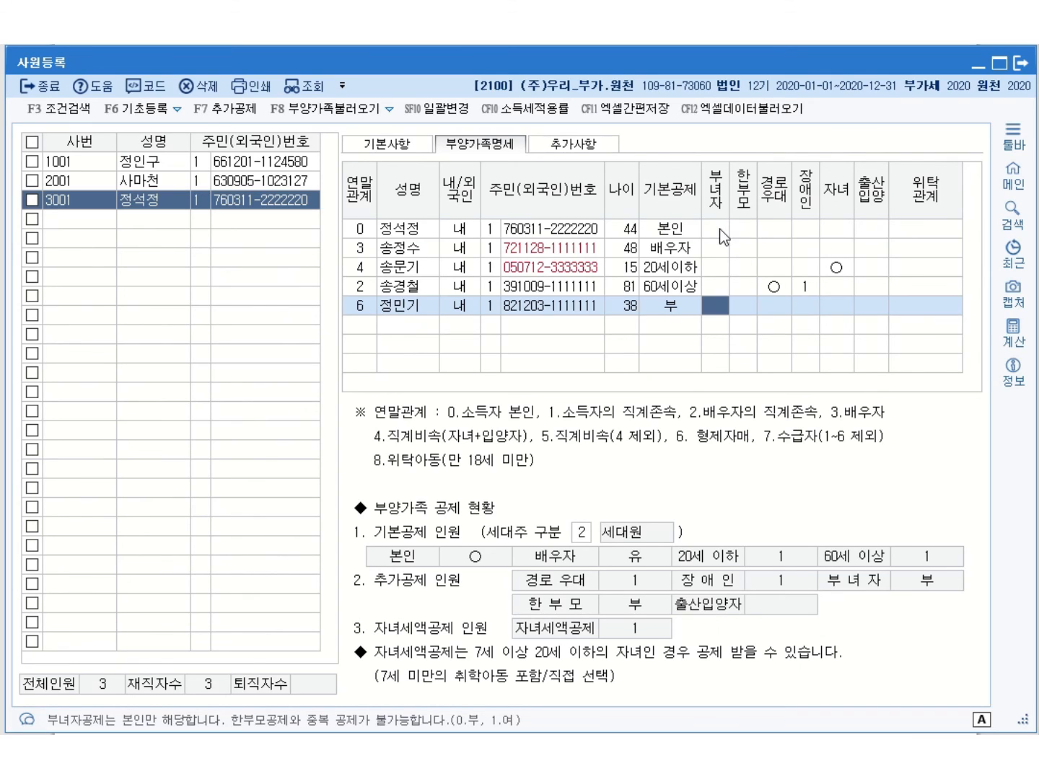
Give the employee herself 부녀자 1:여 and bring up her 기본사항 form
{"action": "left_click", "coordinate": [738, 225]}
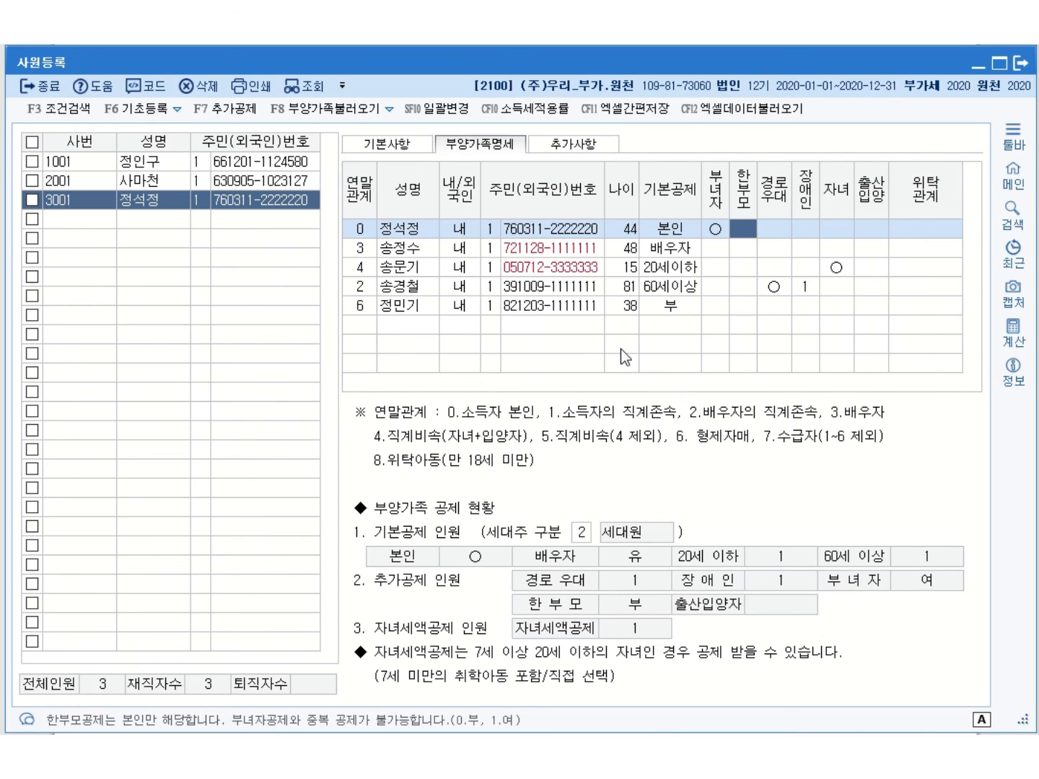
{"action": "left_click", "coordinate": [391, 147]}
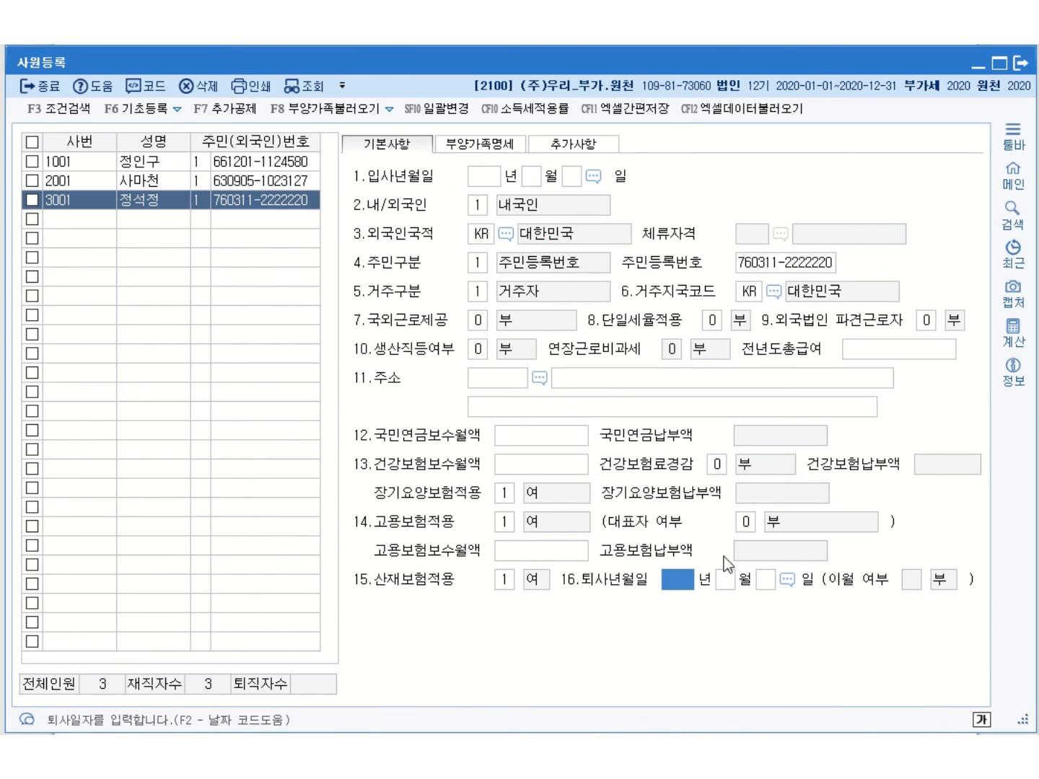
Set the hire date to 2020-04-05 and keep the employee as 1.내국인
{"action": "left_click", "coordinate": [483, 183]}
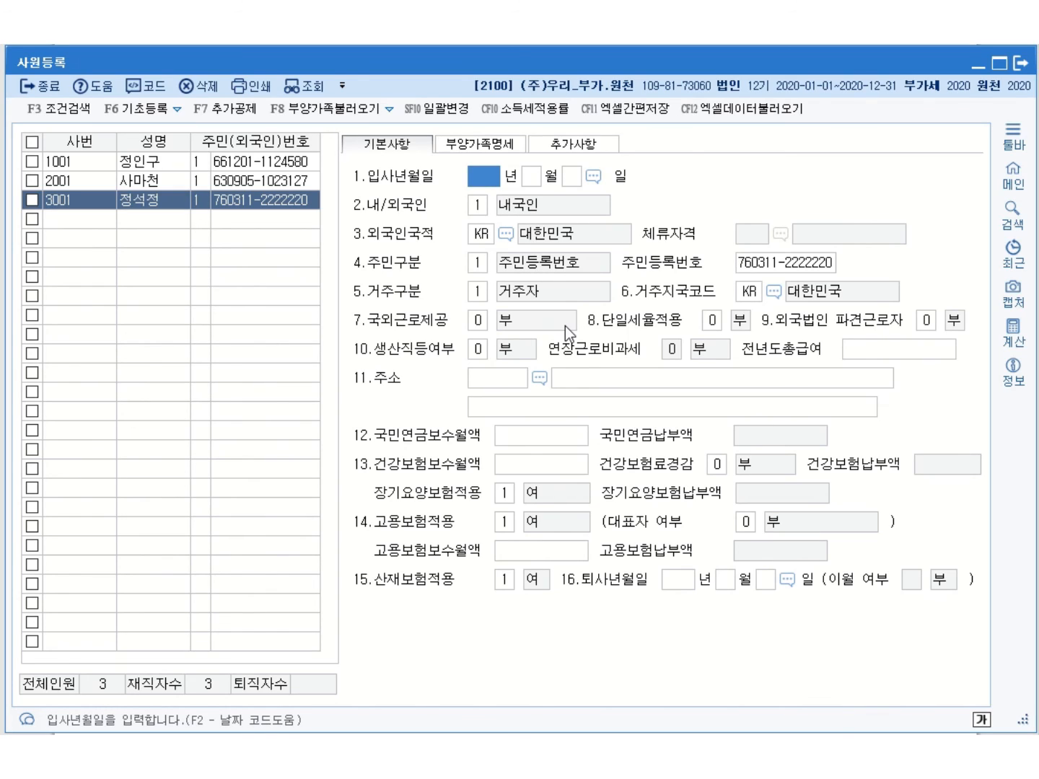
{"action": "type", "text": "2020 년 "}
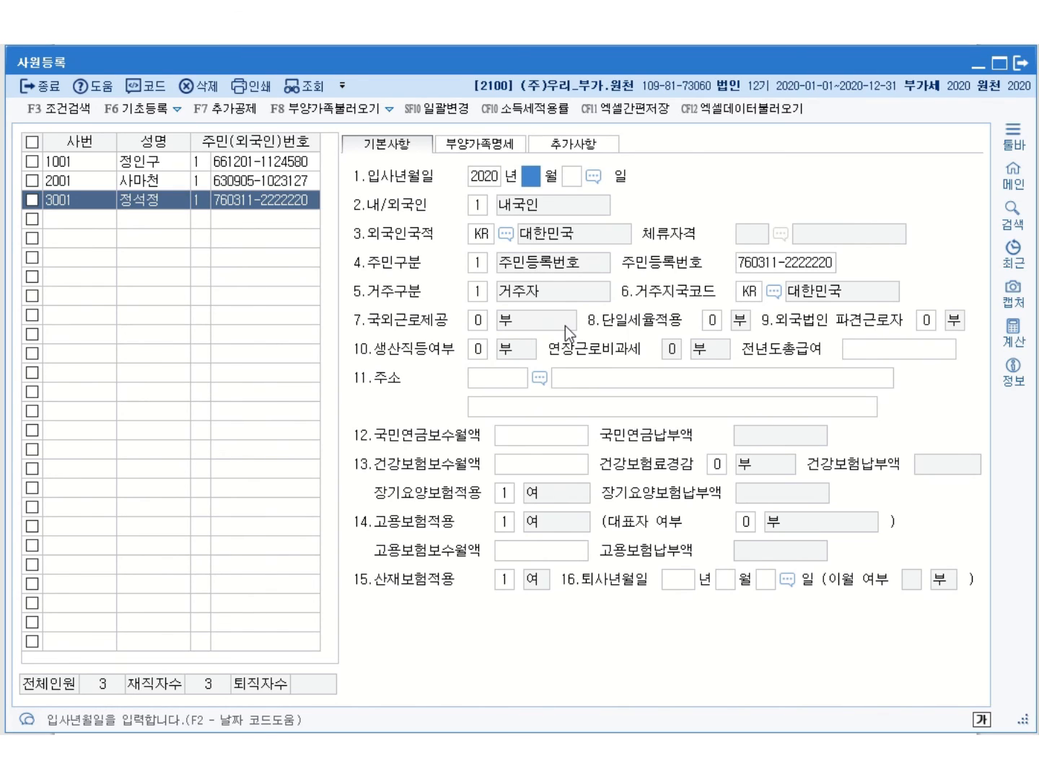
{"action": "type", "text": "4"}
{"action": "key", "text": "Return"}
{"action": "type", "text": "5"}
{"action": "key", "text": "Return"}
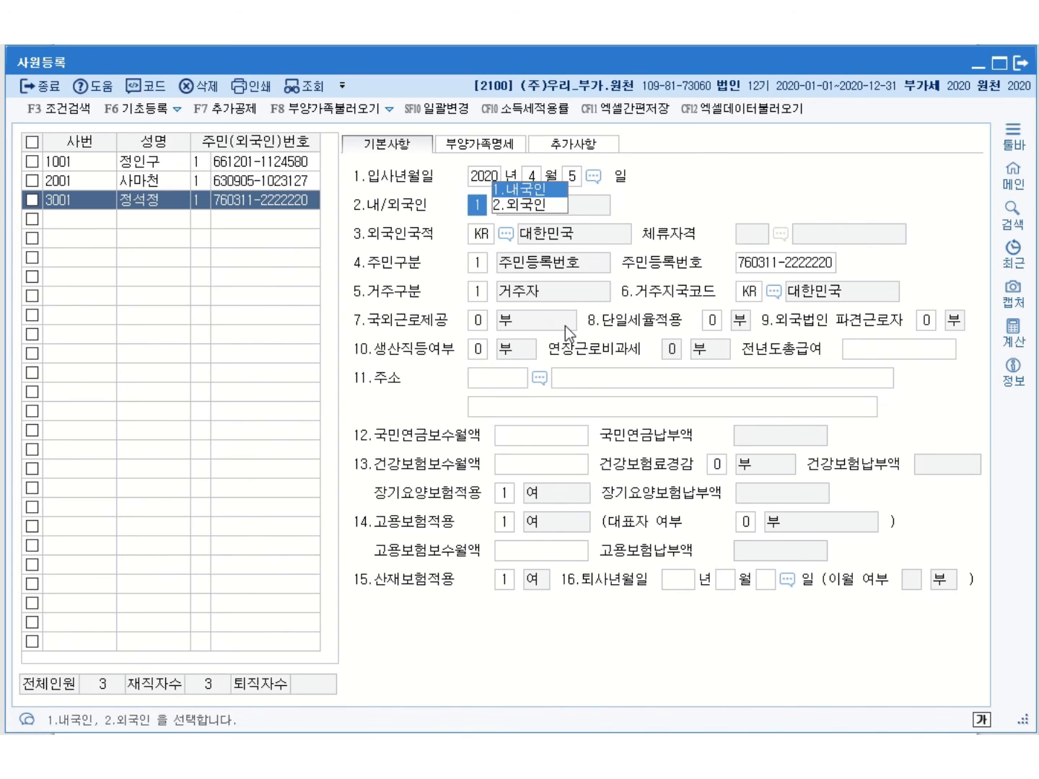
{"action": "left_click", "coordinate": [542, 190]}
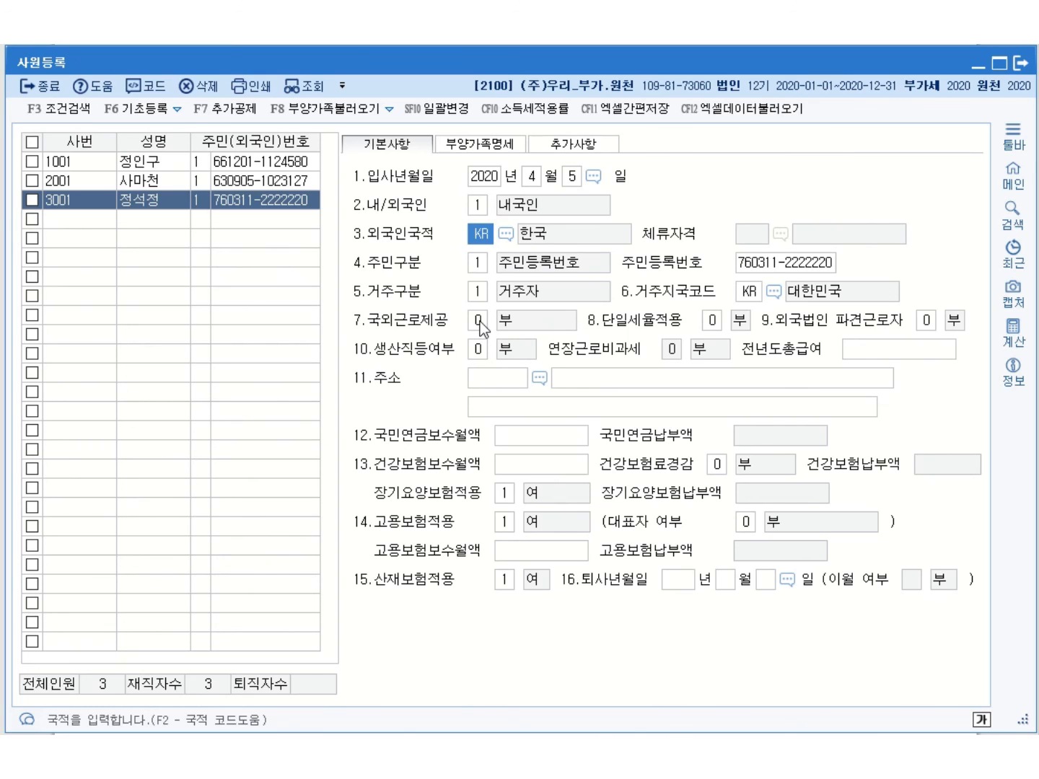
Set 생산직등여부 and 연장근로비과세 to 1.여 and enter prior-year total pay 25,000,000
{"action": "left_click", "coordinate": [479, 354]}
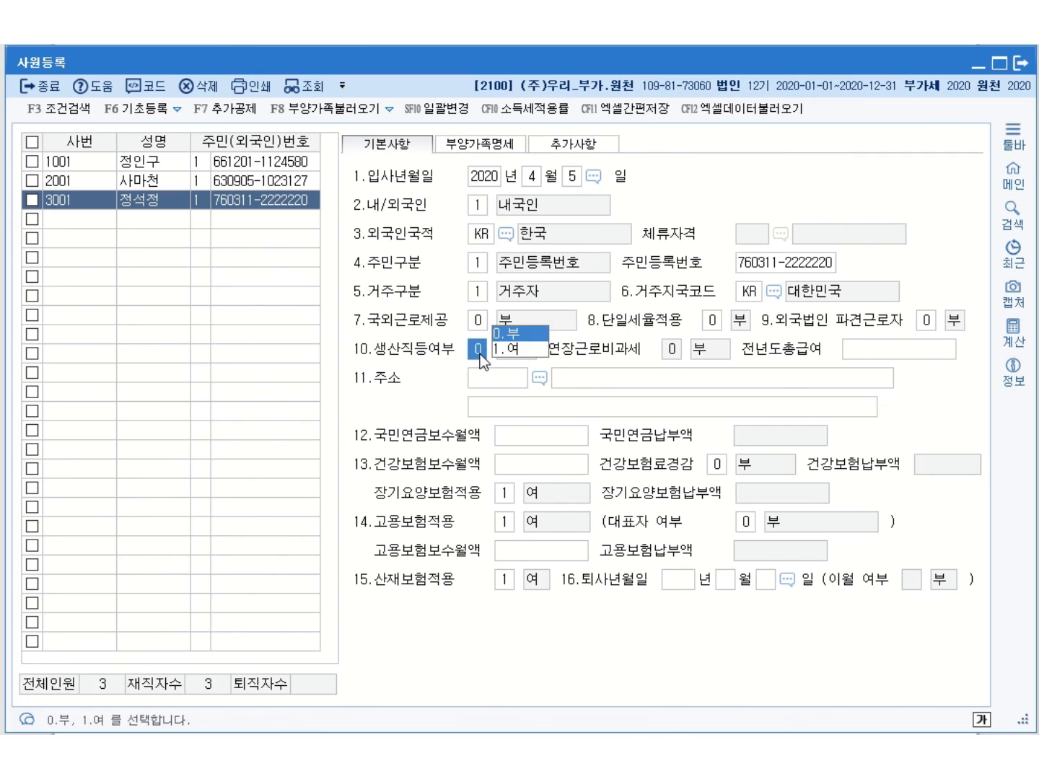
{"action": "left_click", "coordinate": [508, 349]}
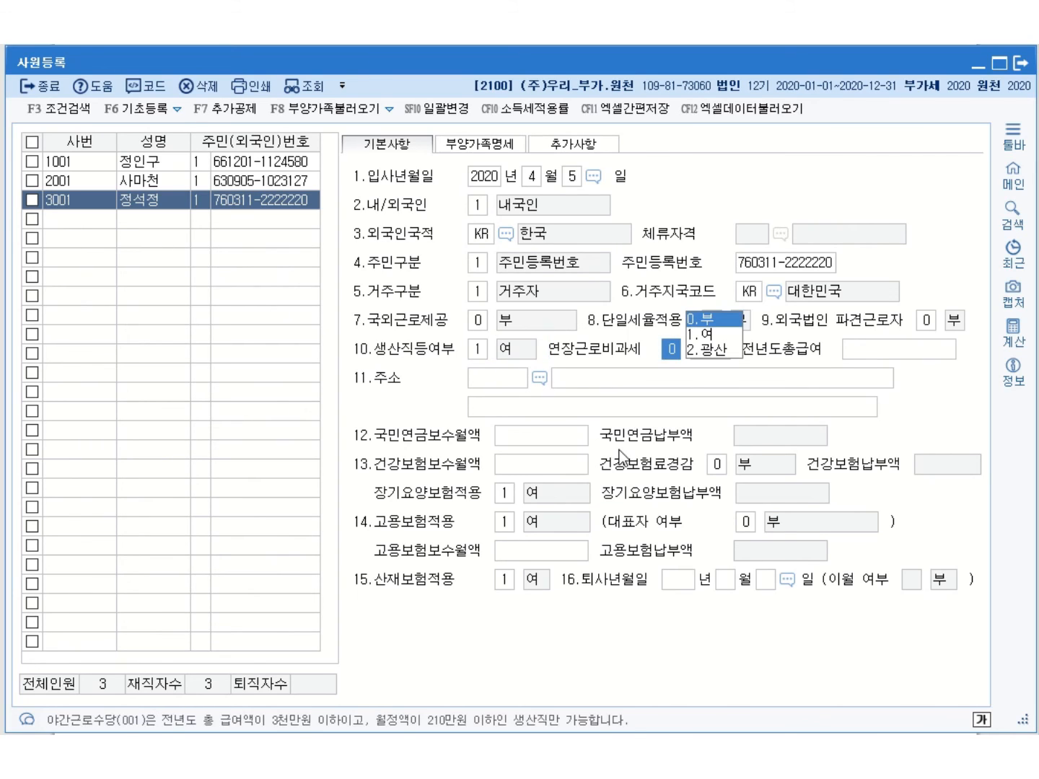
{"action": "left_click", "coordinate": [715, 336]}
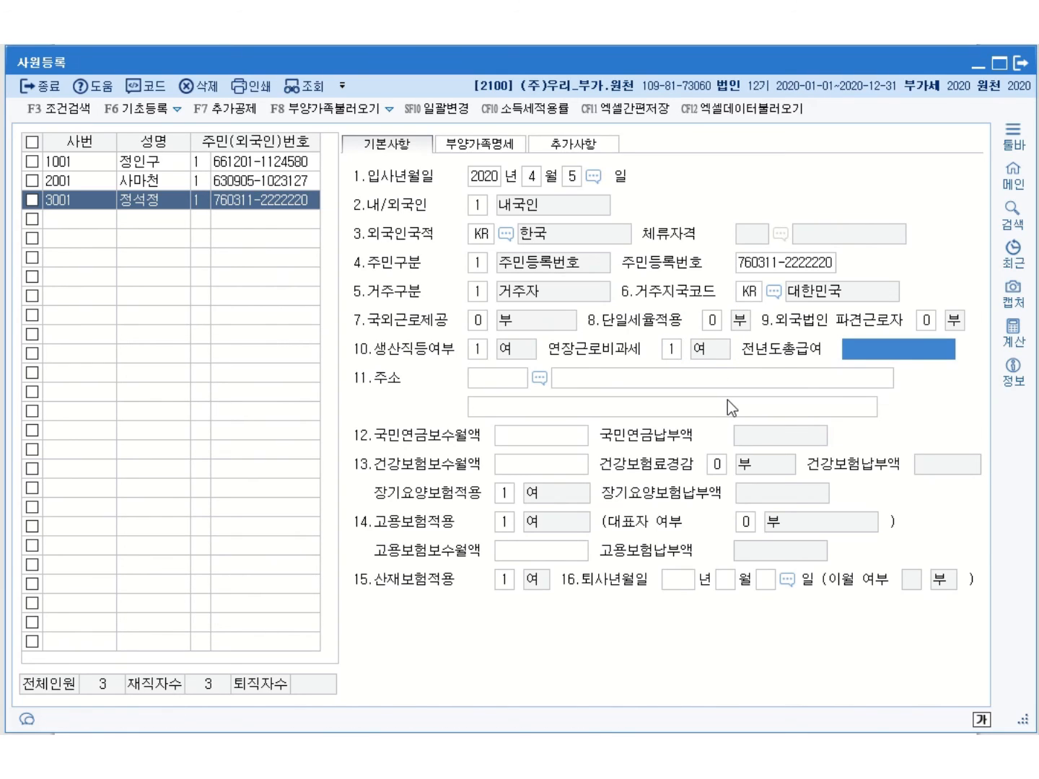
{"action": "type", "text": "2"}
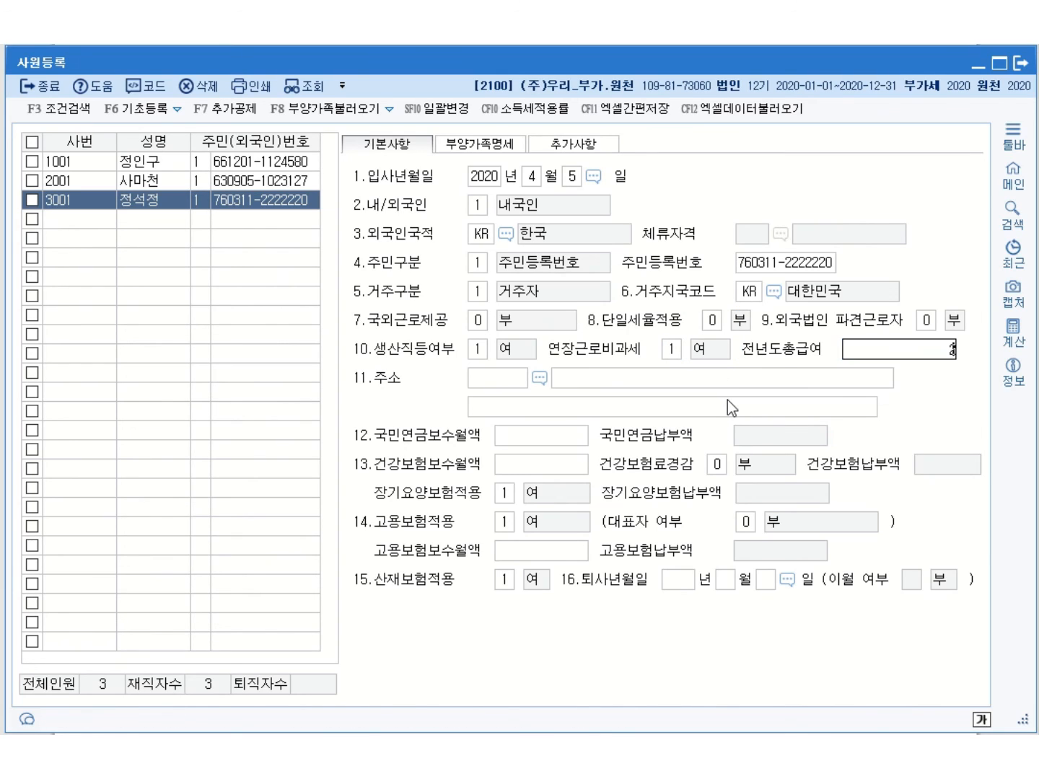
{"action": "type", "text": "5,000,000"}
{"action": "key", "text": "Return"}
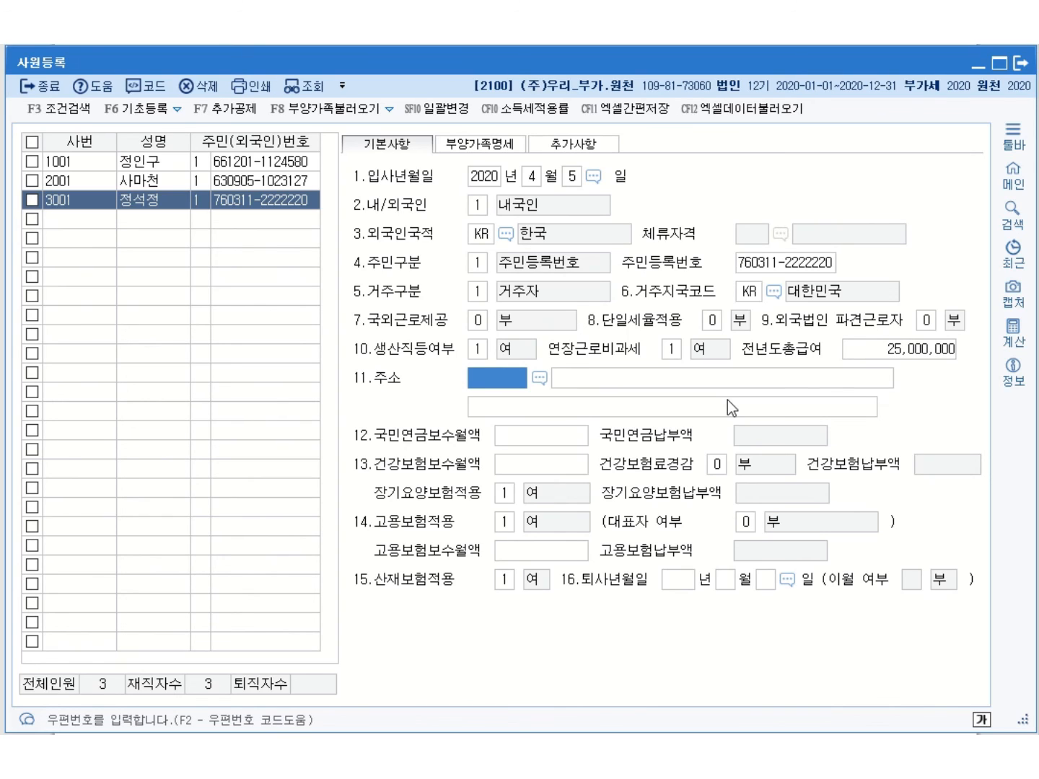
Enter 2,000,000 monthly pay for pension, health and employment insurance, then reopen the record to verify
{"action": "left_click", "coordinate": [549, 443]}
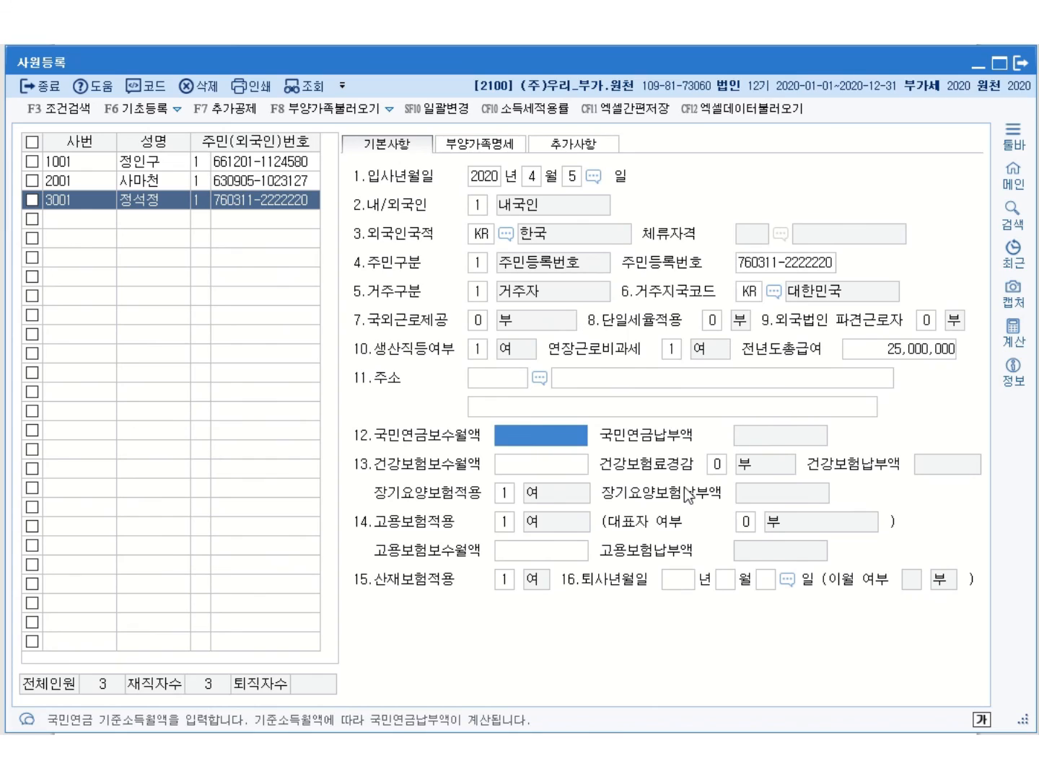
{"action": "type", "text": "2000000"}
{"action": "key", "text": "Return"}
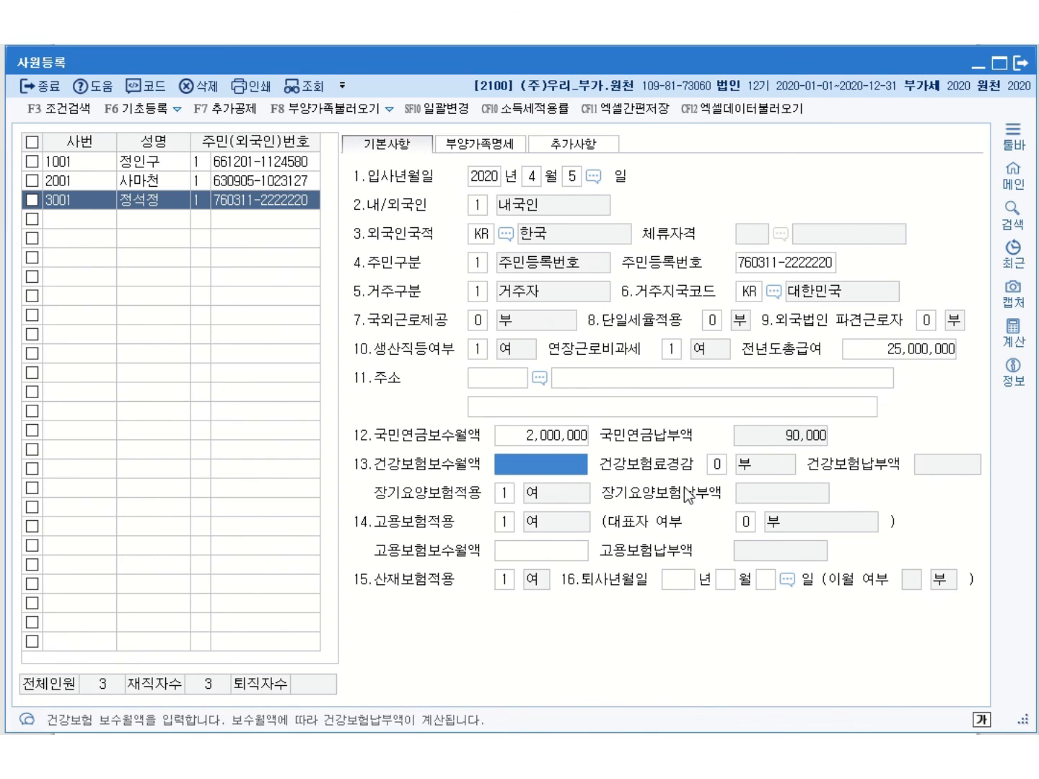
{"action": "type", "text": "2000000"}
{"action": "key", "text": "Return"}
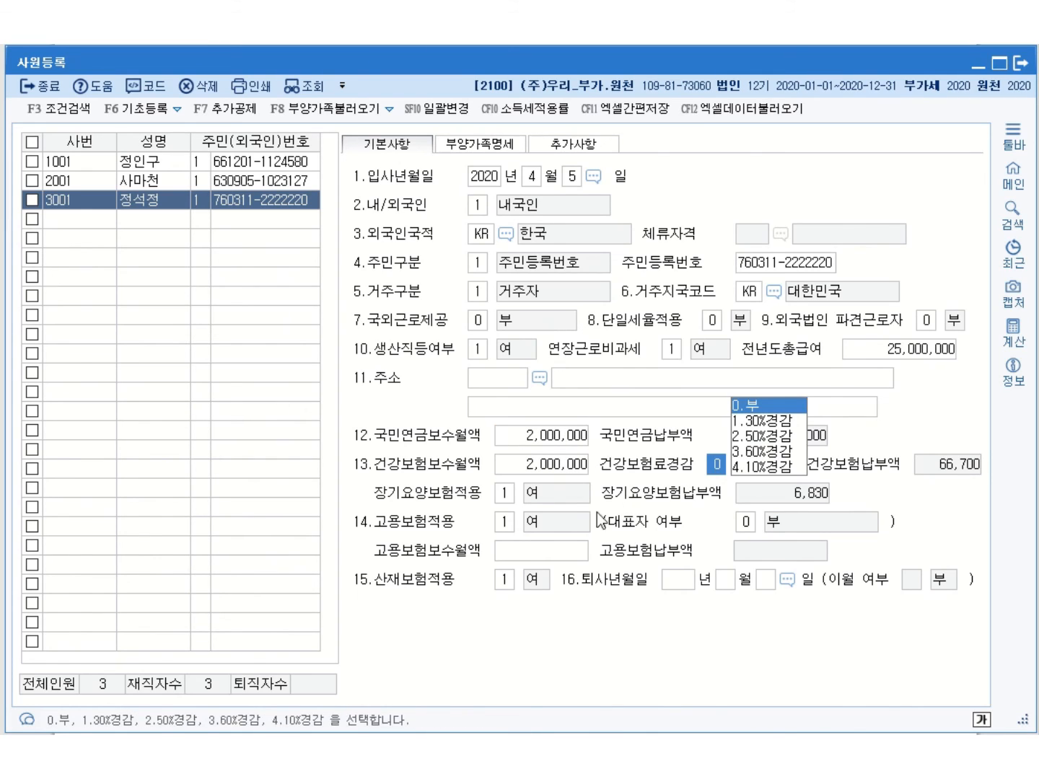
{"action": "key", "text": "Return"}
{"action": "type", "text": "2000000"}
{"action": "key", "text": "Return"}
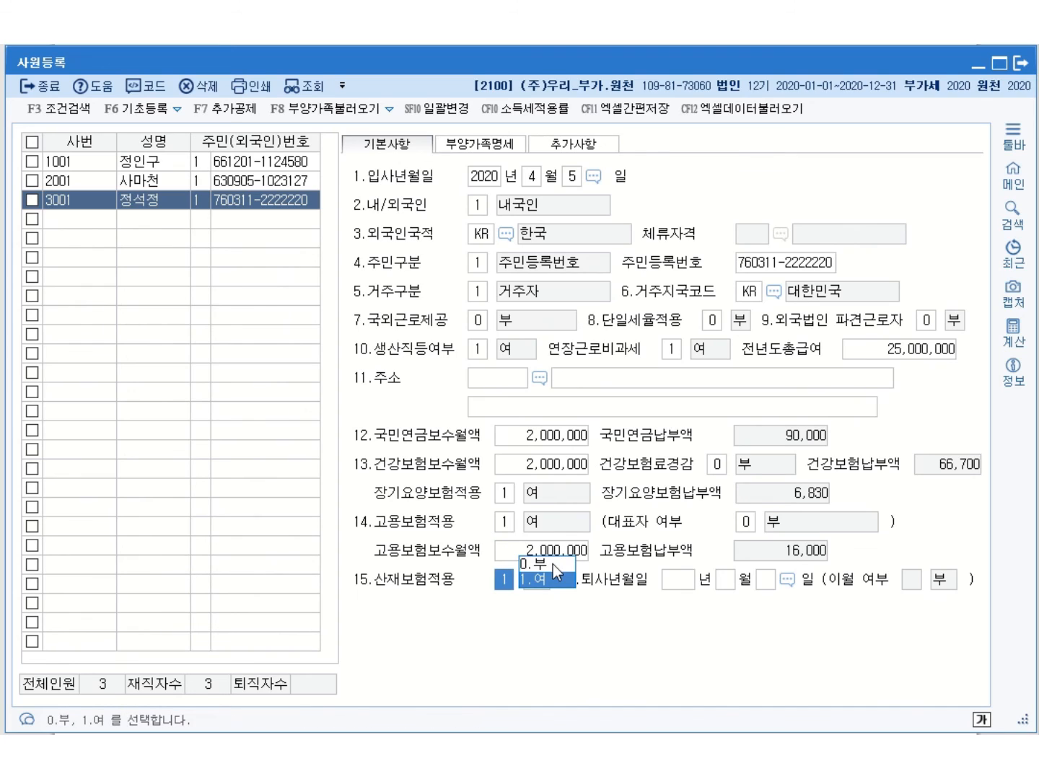
{"action": "left_click", "coordinate": [101, 197]}
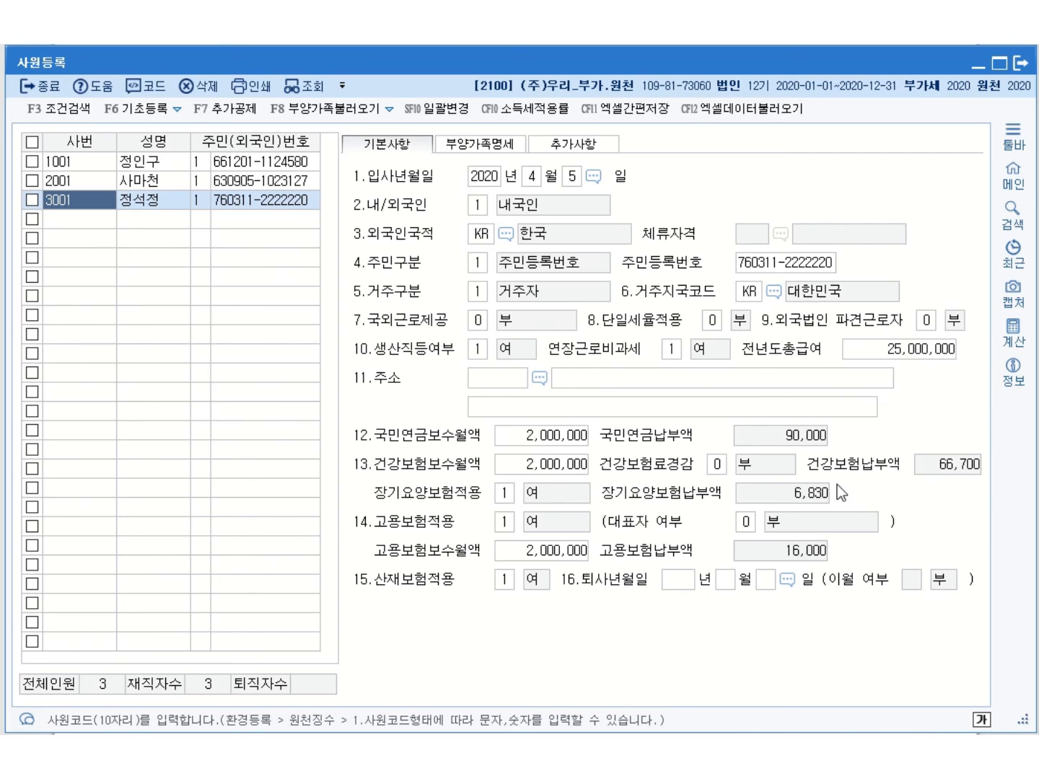
{"action": "left_click", "coordinate": [86, 223]}
{"action": "left_click", "coordinate": [84, 210]}
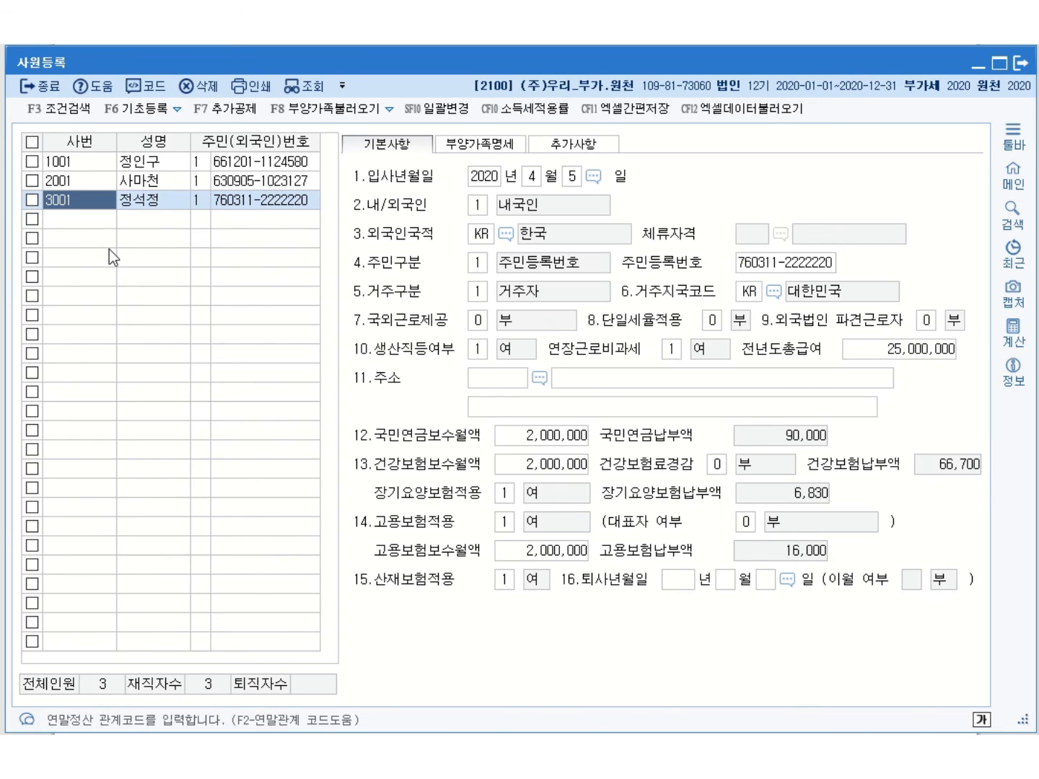